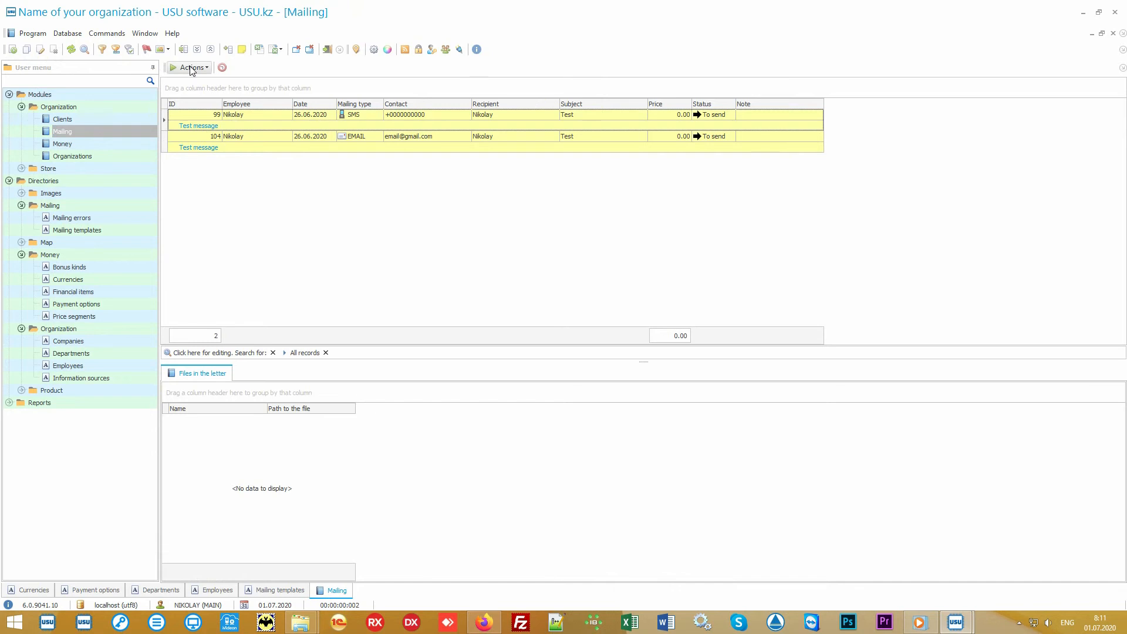
Open the Run mailing dialog for the mailing list, review its sending channels and SMS options, and exit without sending
click(191, 69)
click(215, 83)
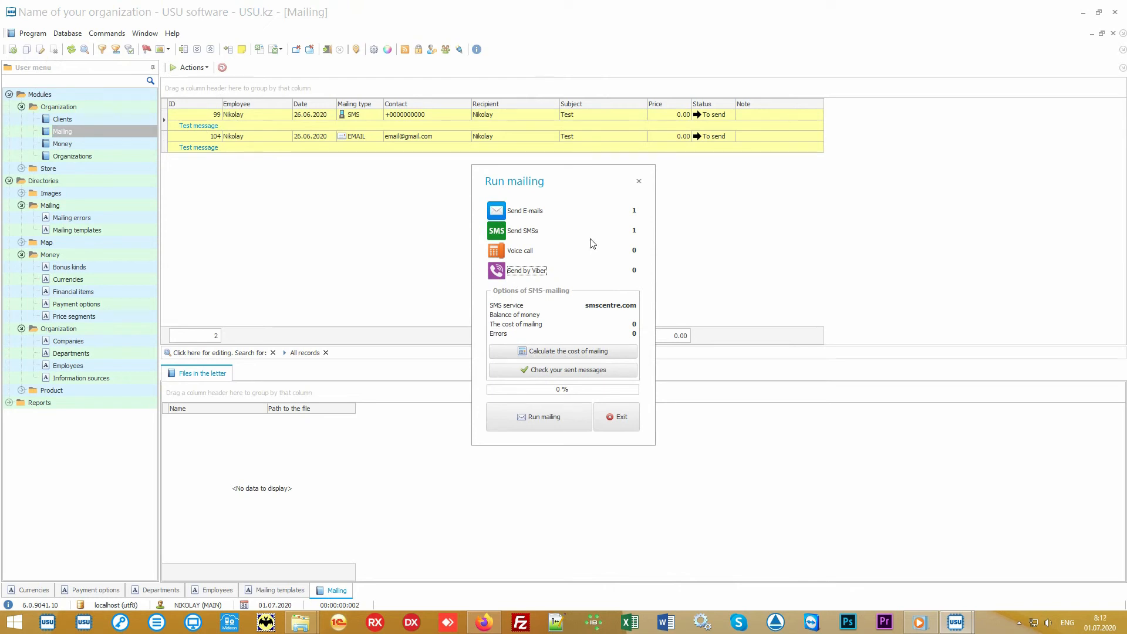
click(524, 254)
click(622, 415)
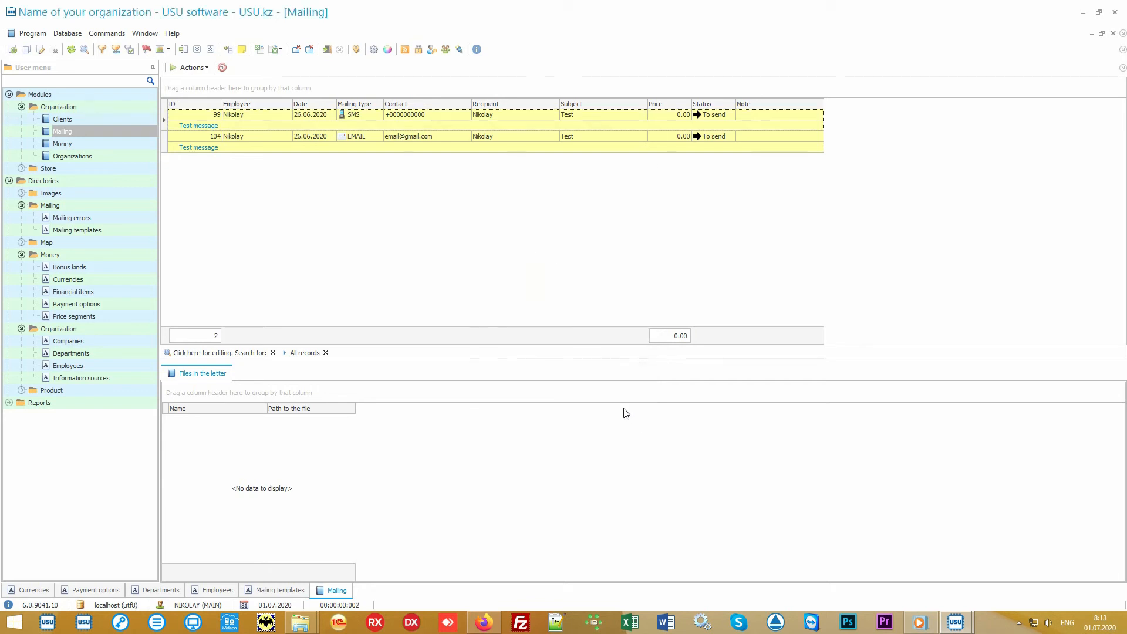
Examine the SMS and EMAIL records in the mailing list, including their contact and recipient fields
click(460, 113)
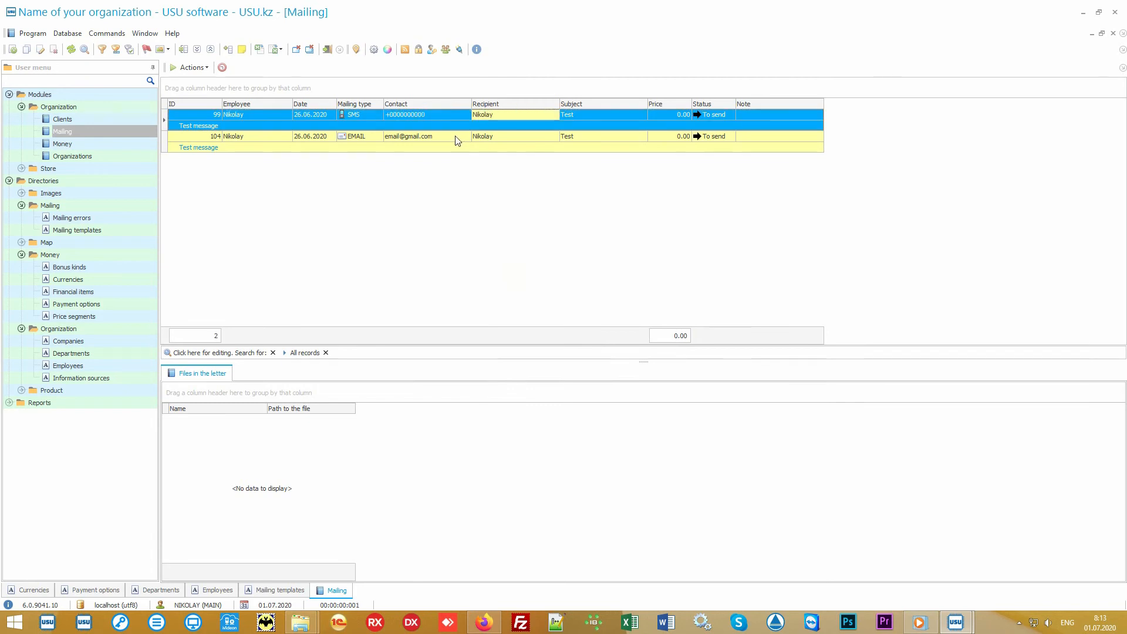
click(464, 141)
click(530, 137)
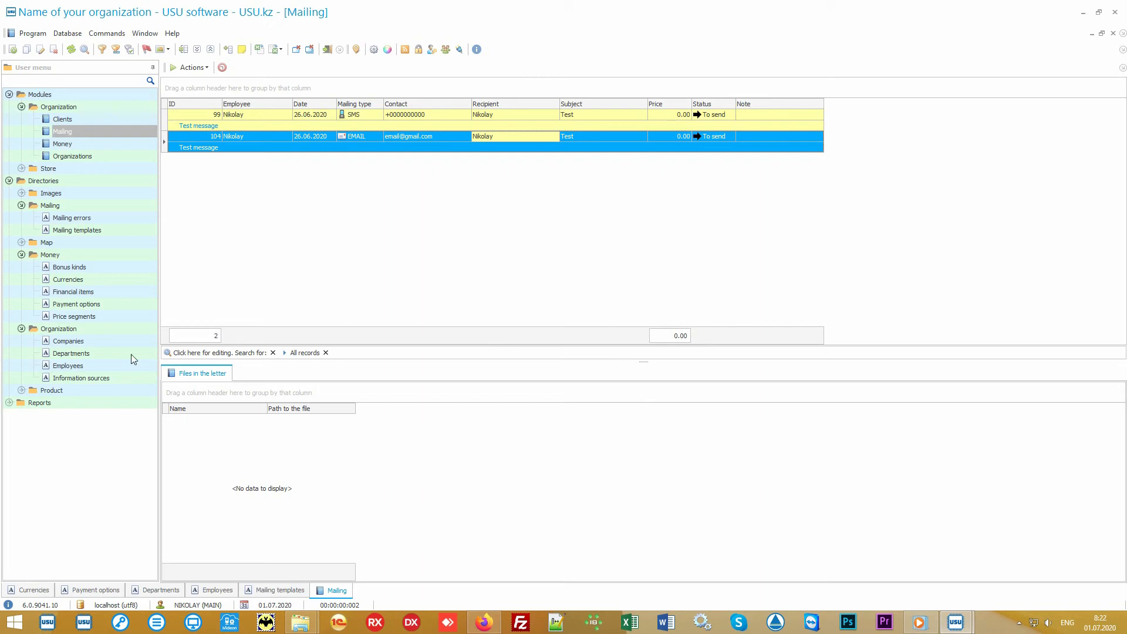
Open the Product names directory and examine the barcode and name of the Some product record
double_click(90, 386)
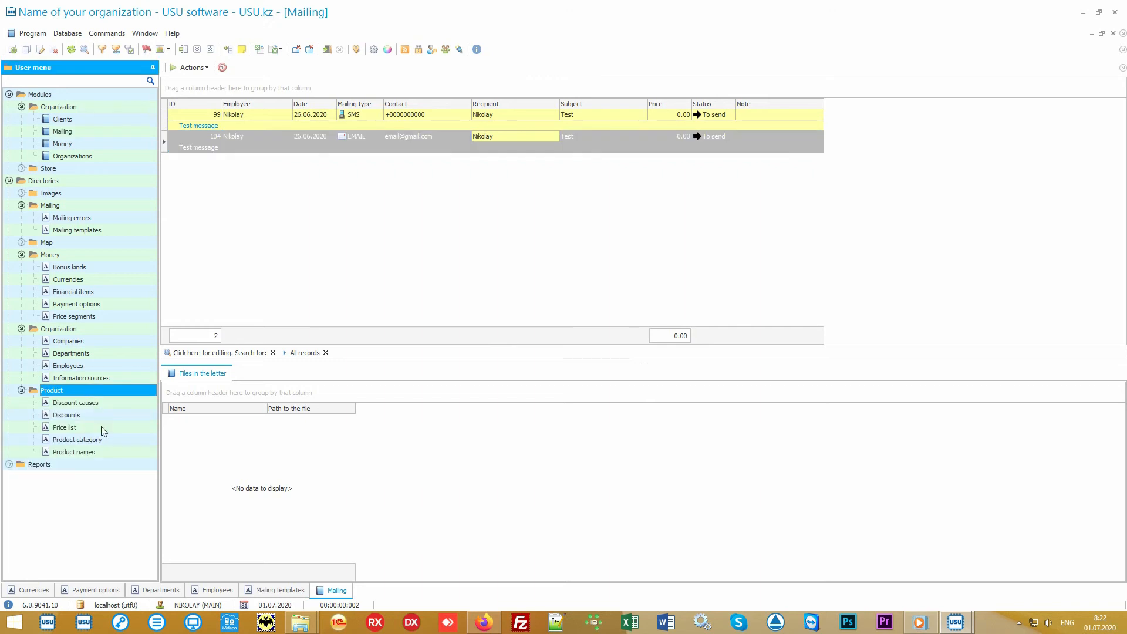
click(112, 451)
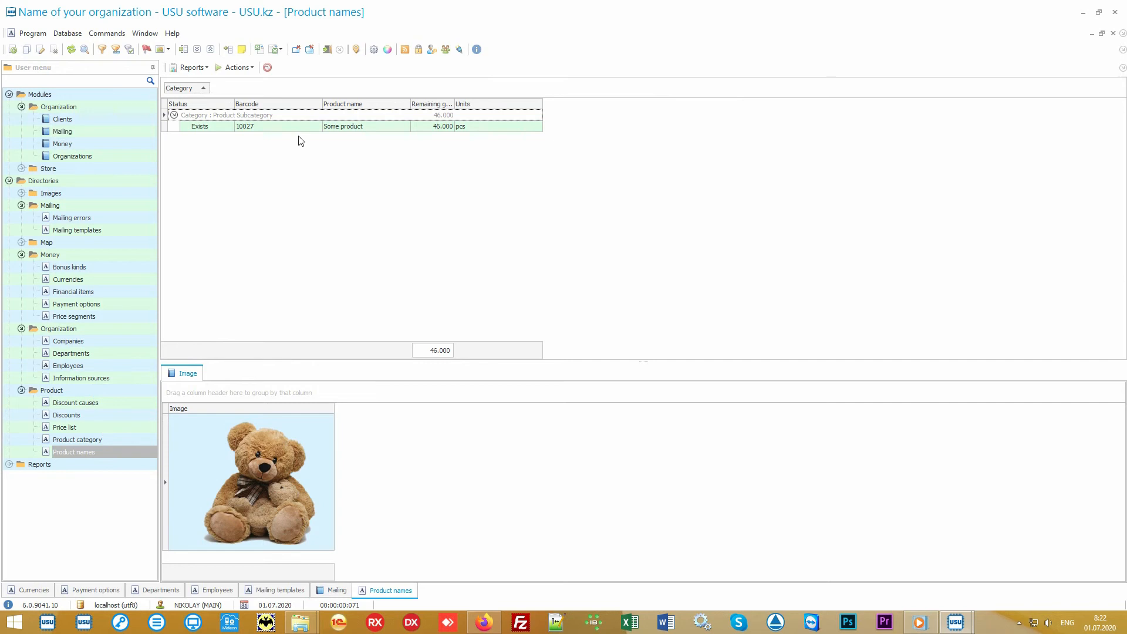
click(304, 130)
click(387, 127)
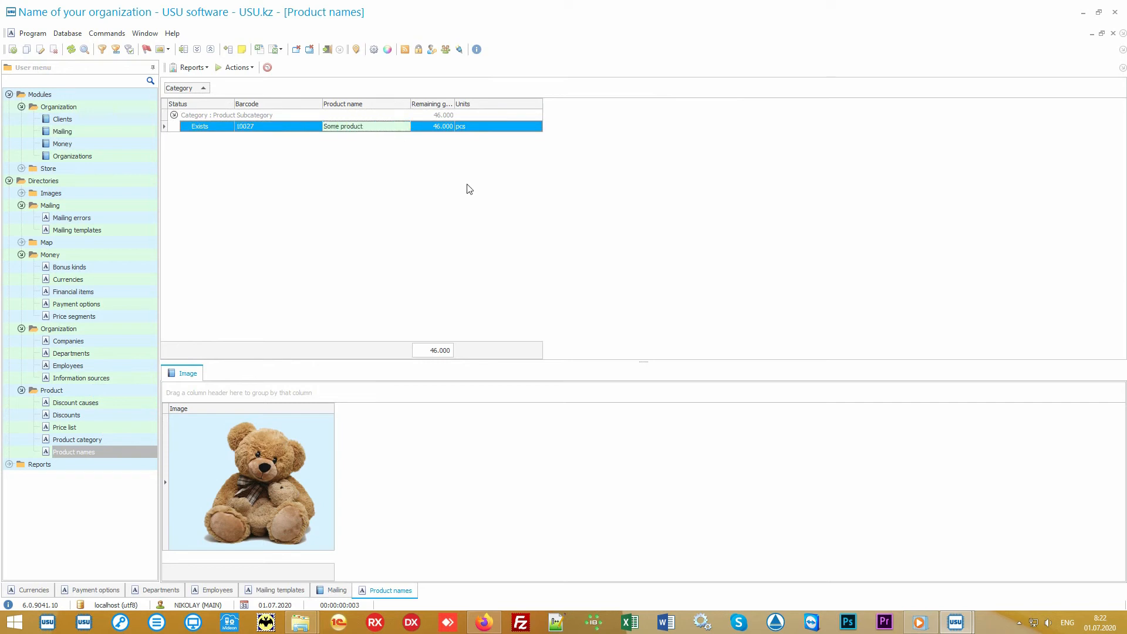
Open the Import data wizard for Product names, review the source file formats, and quit without importing
right_click(437, 167)
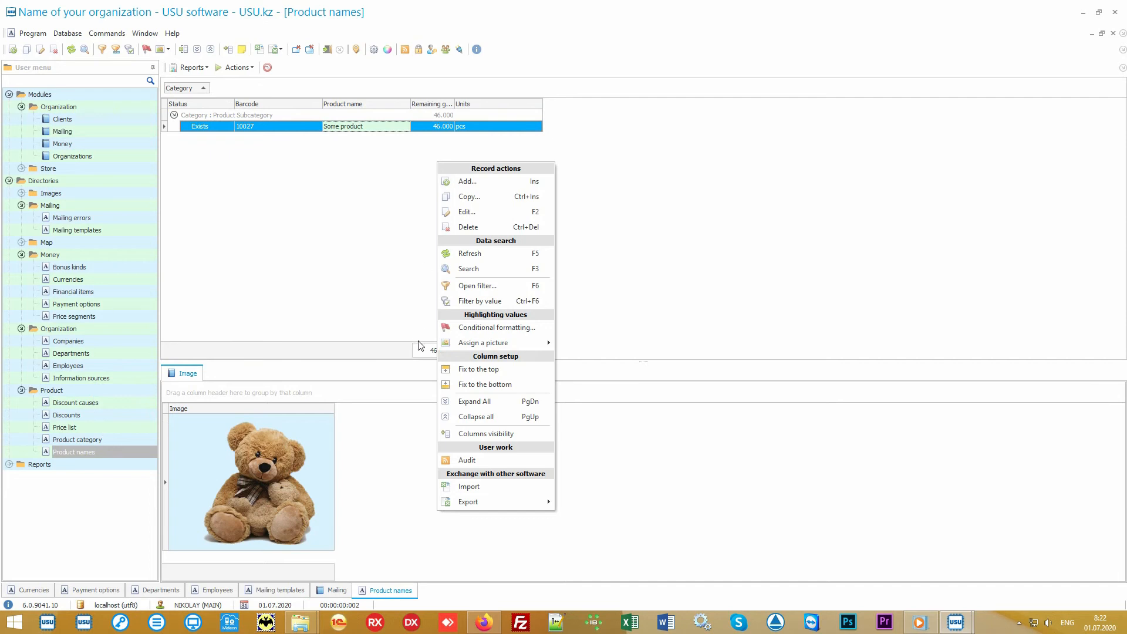
click(506, 489)
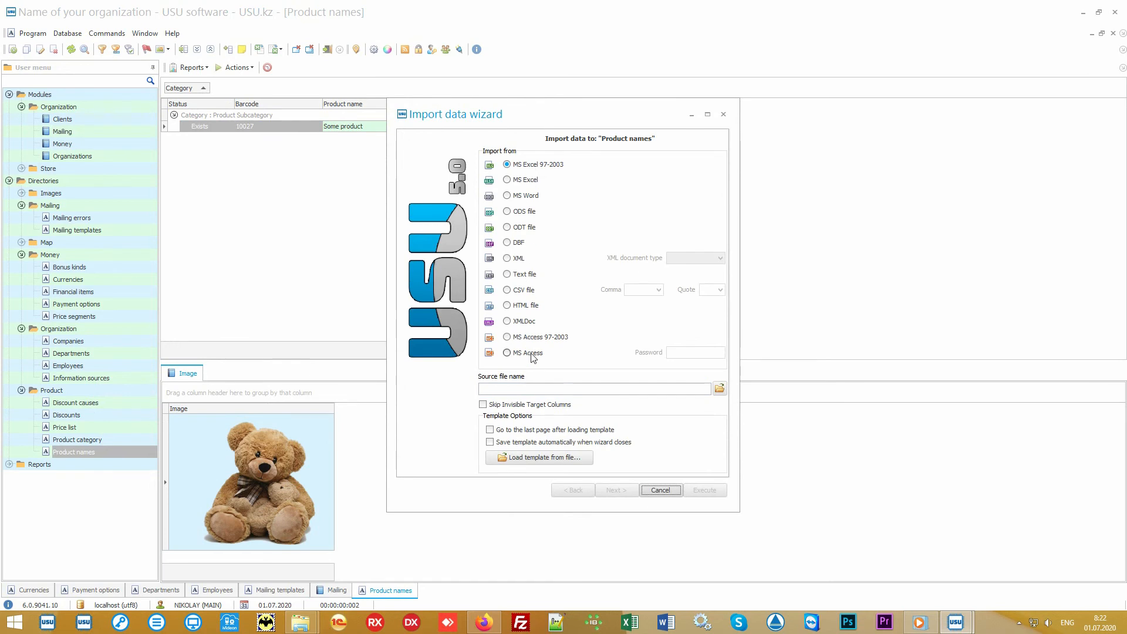
click(662, 492)
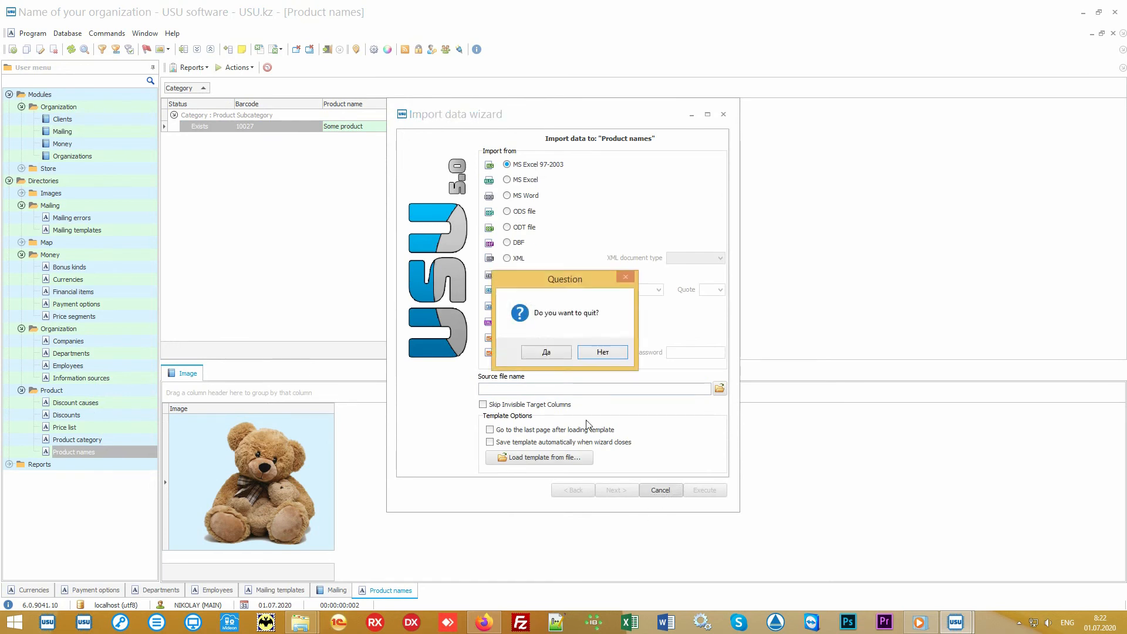
click(558, 355)
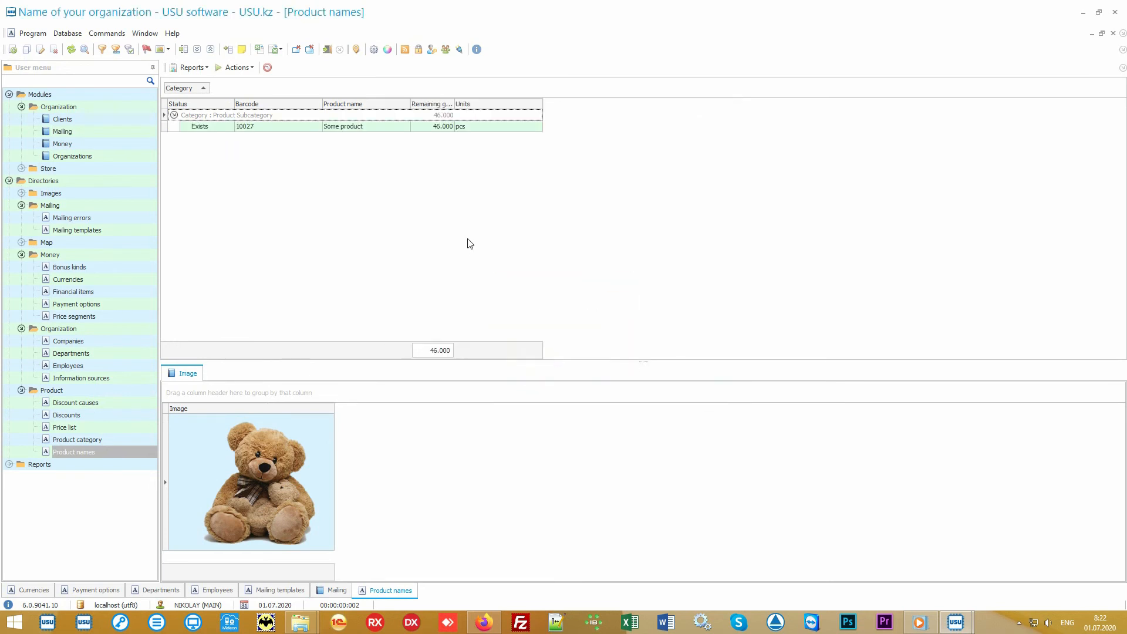
Switch to Excel with Product names.xlsx and examine the product table's columns from Product Category through Selling price
click(1083, 12)
double_click(561, 326)
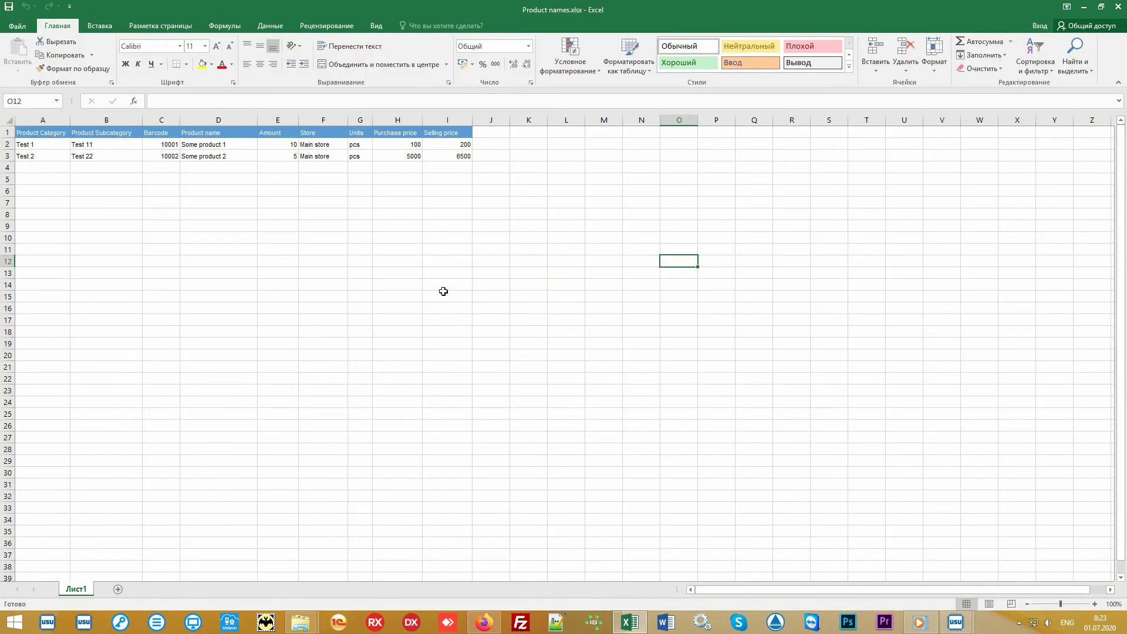
drag(456, 156, 45, 125)
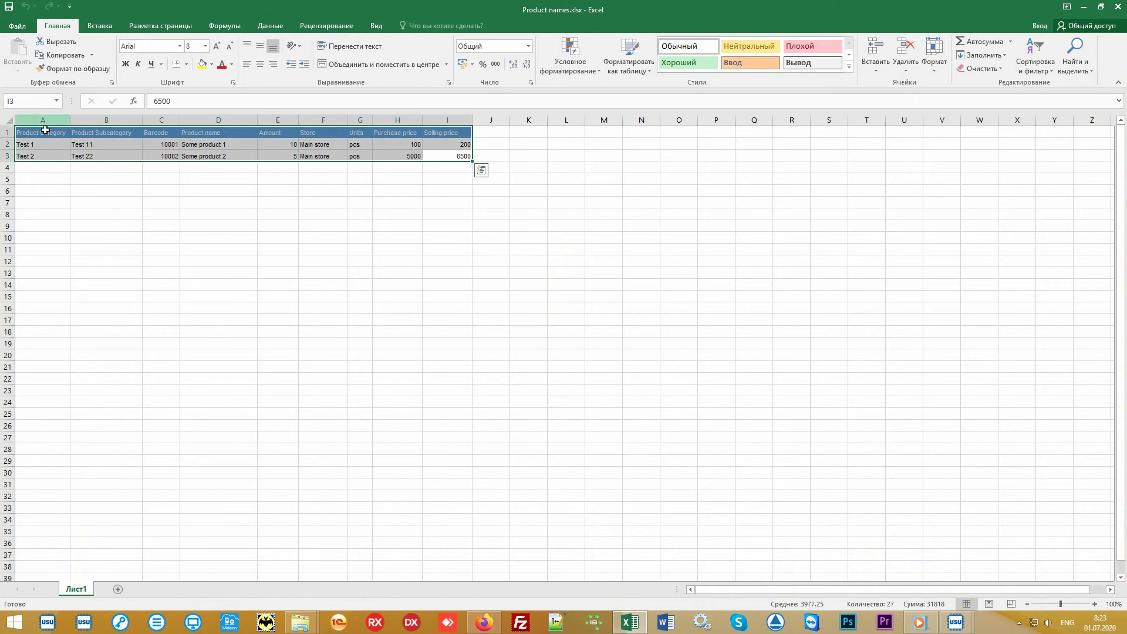
click(40, 120)
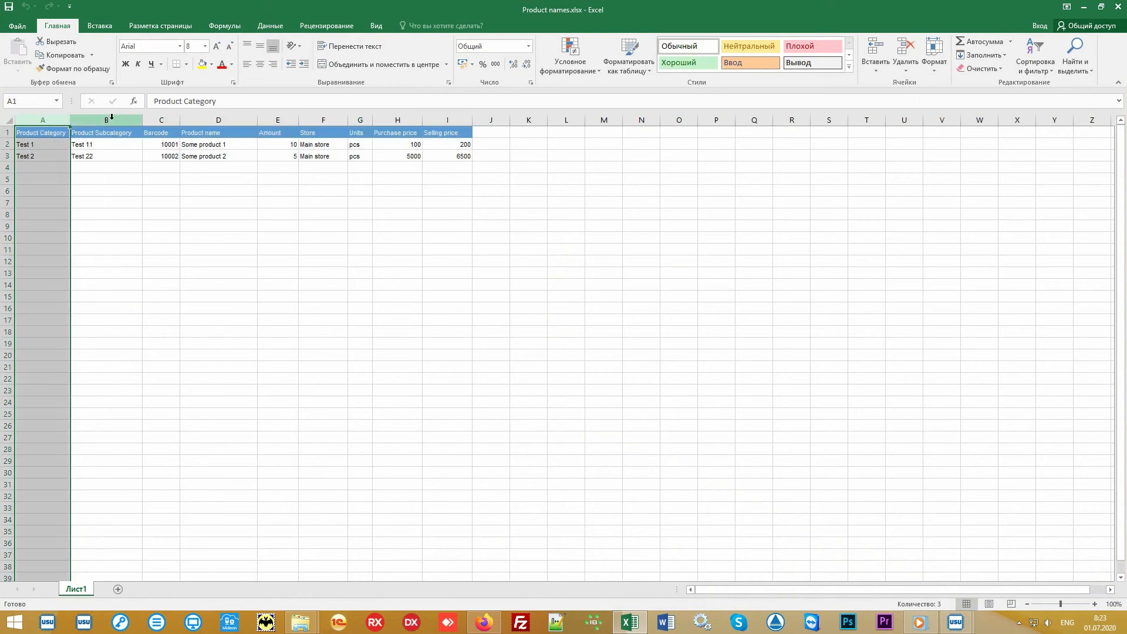
click(111, 118)
click(160, 118)
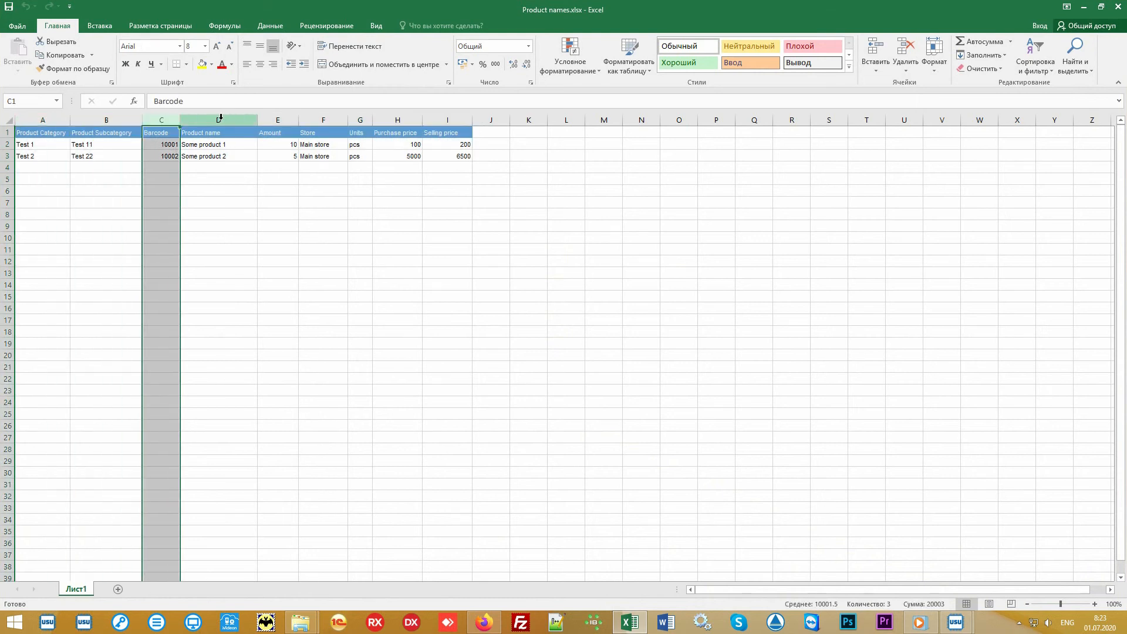
drag(220, 118, 465, 121)
click(549, 243)
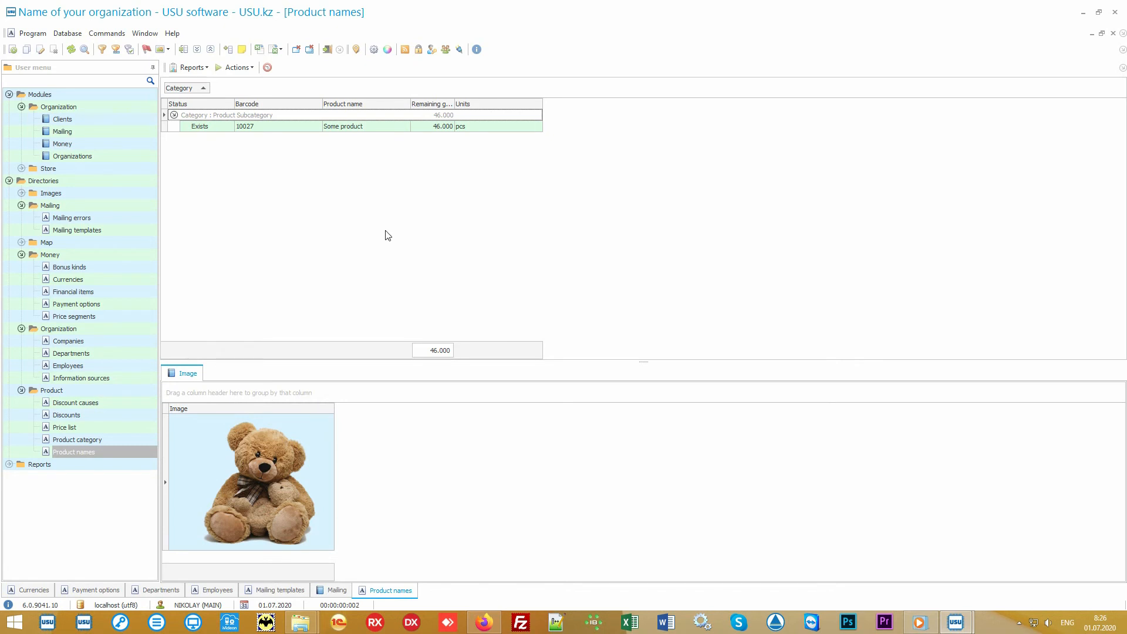
Open the Product module under Store and examine the Main store receipt and its Some product line
click(97, 168)
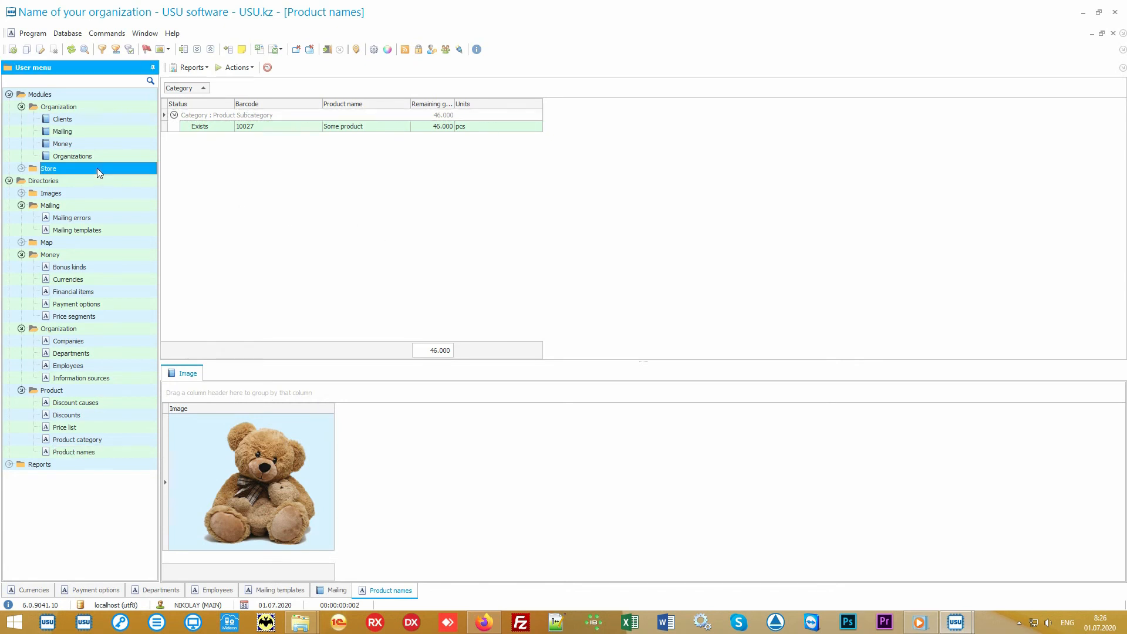
double_click(97, 168)
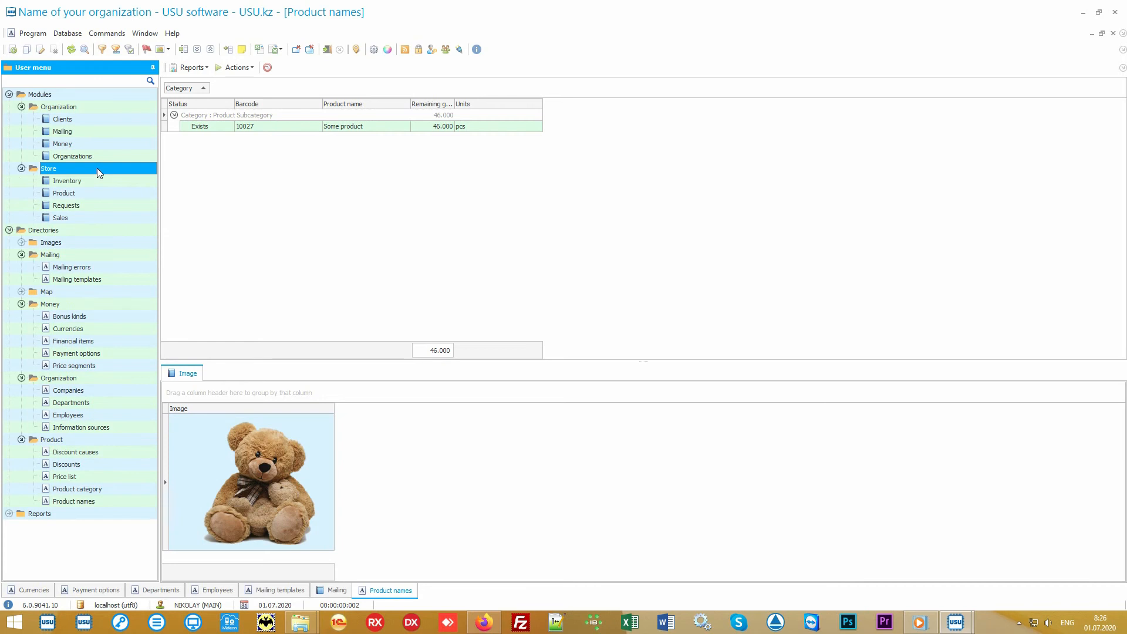
double_click(107, 192)
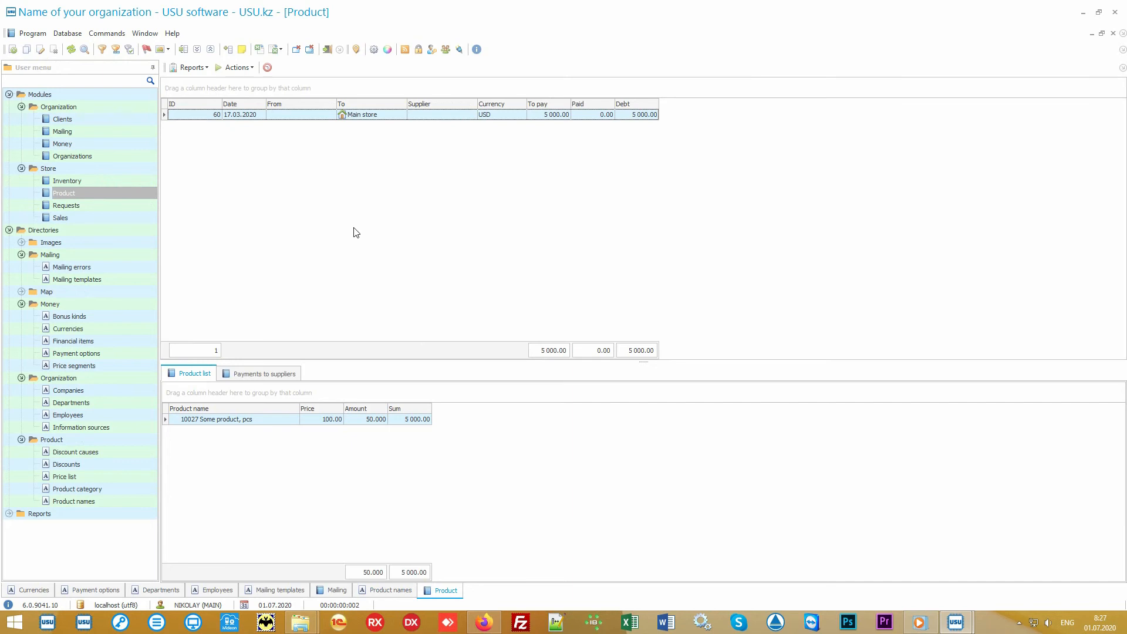
click(389, 115)
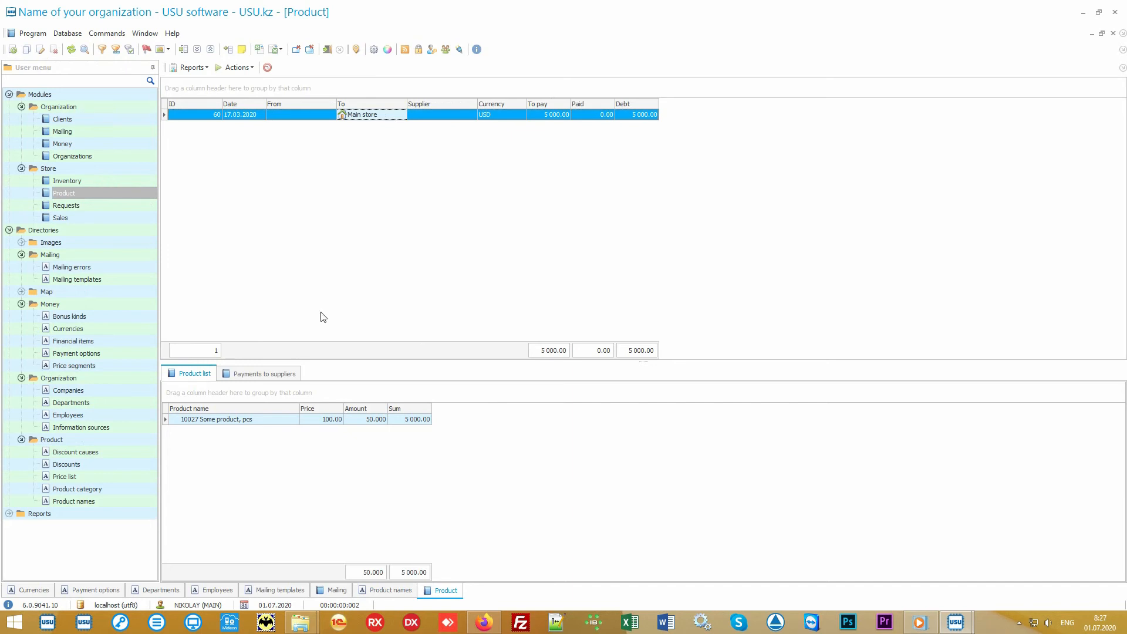
click(265, 420)
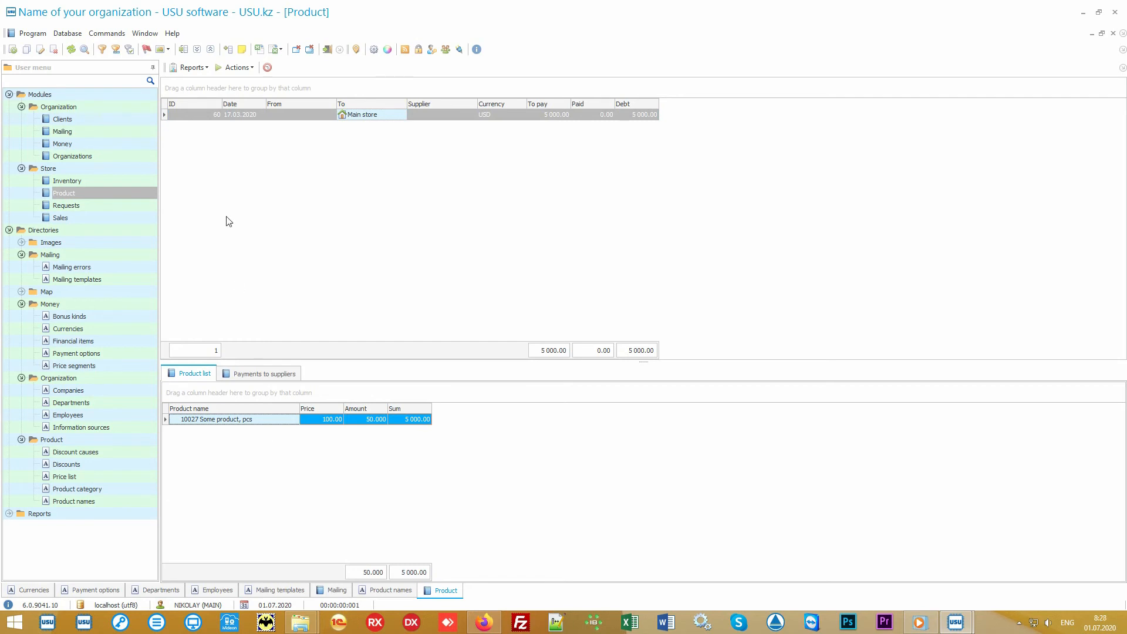
Generate the Label set report for the Main store receipt, review the barcode labels, and close the report
click(202, 69)
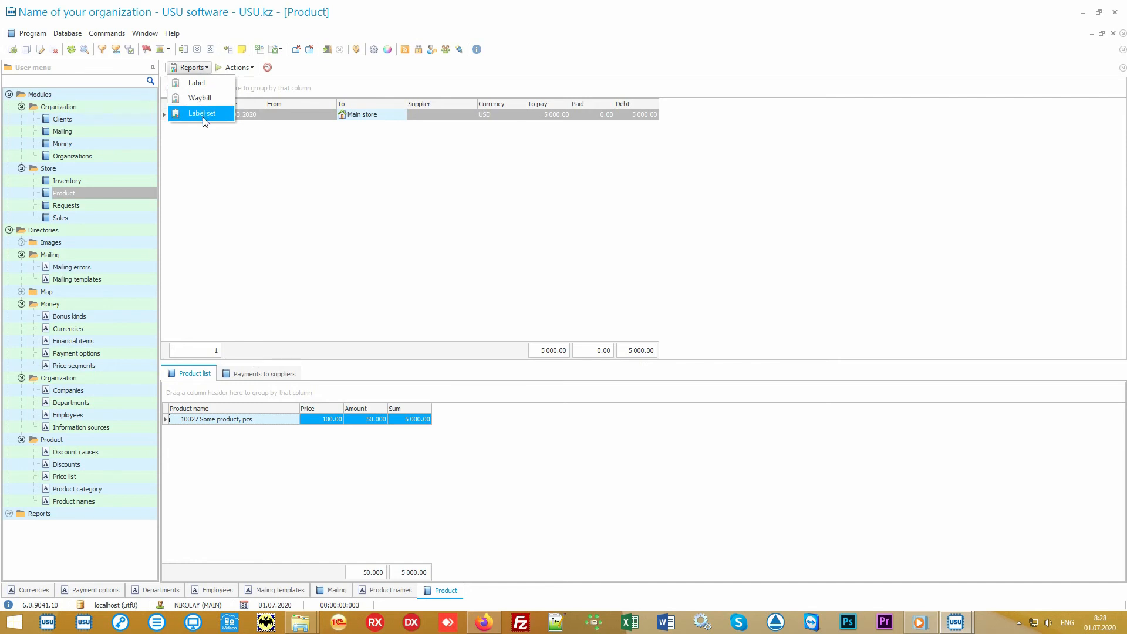
click(222, 117)
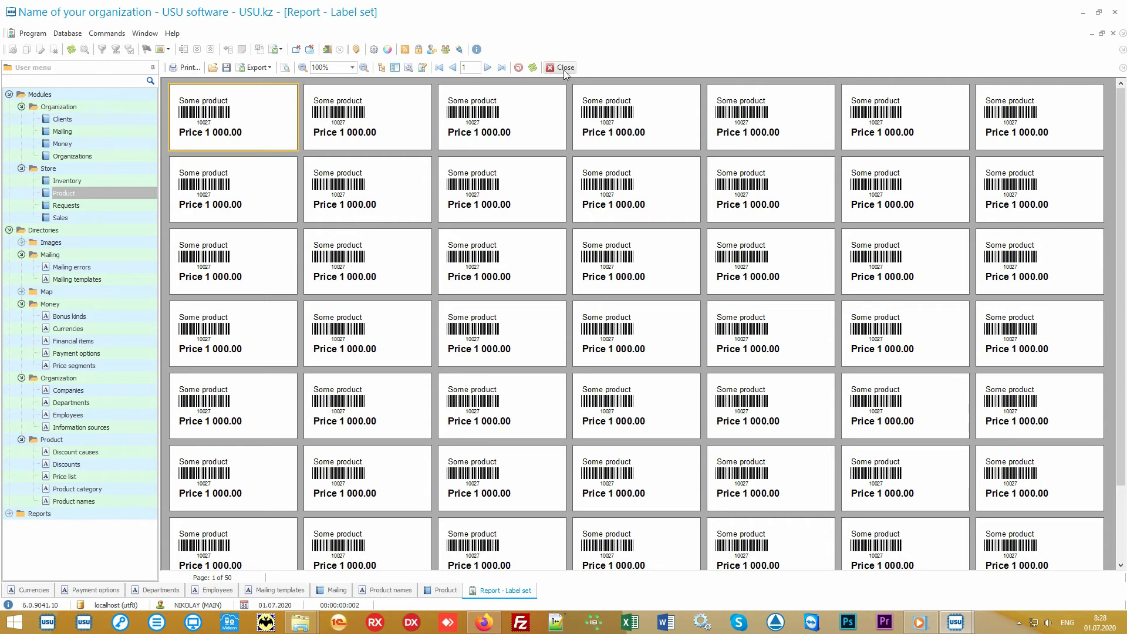
click(565, 68)
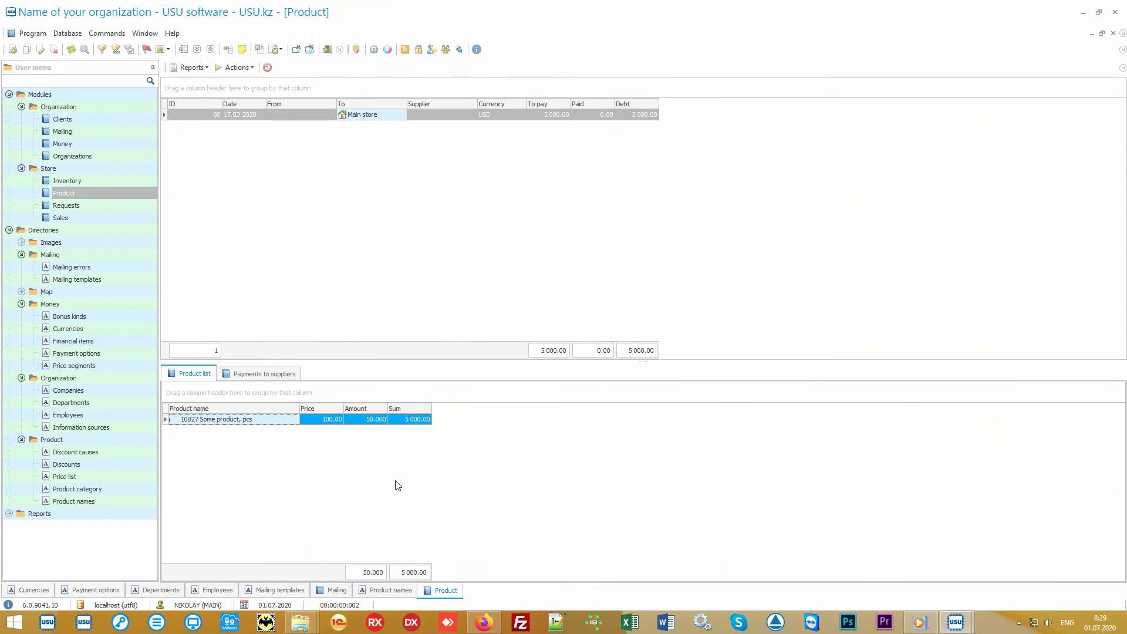
Generate the Records report for Some product in the Product names directory, view it at 175%, and close it
click(115, 504)
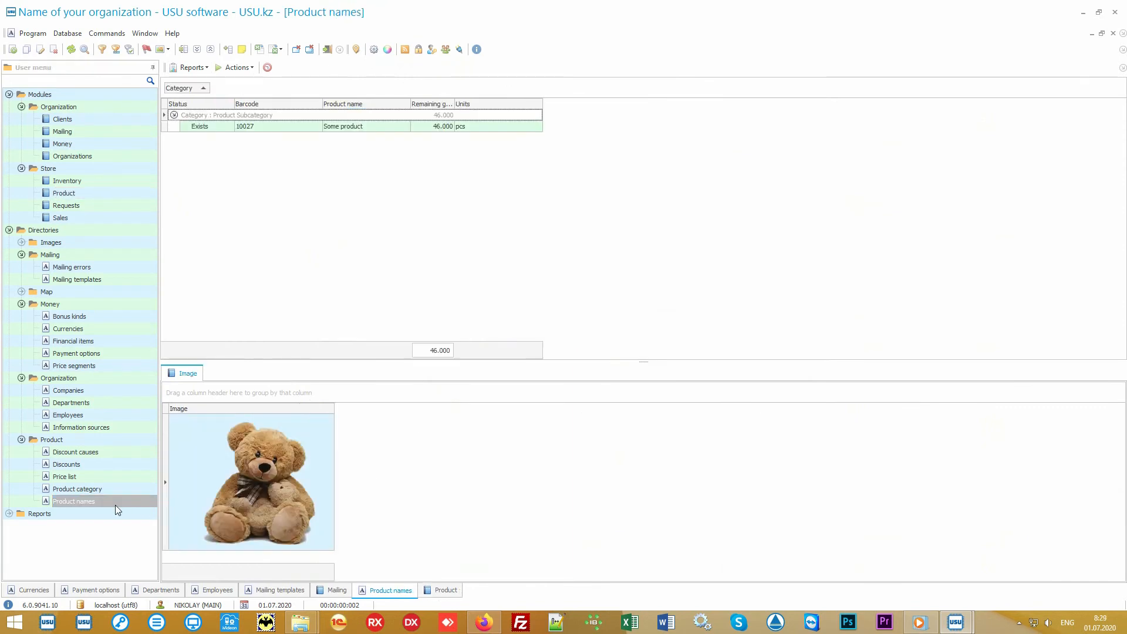
click(364, 127)
click(190, 67)
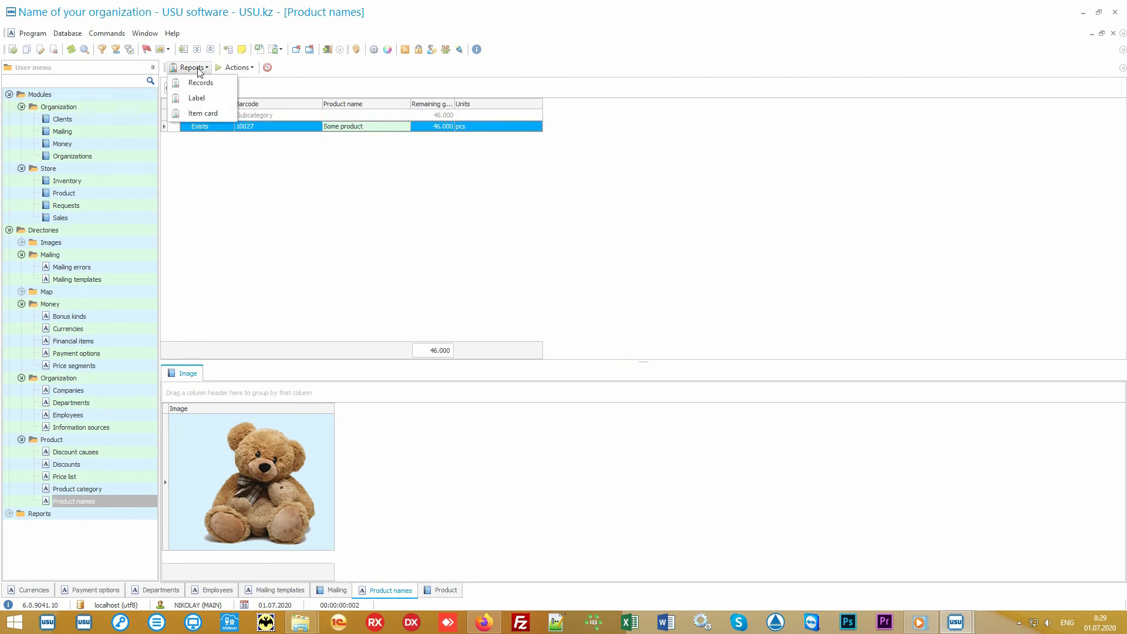
click(221, 84)
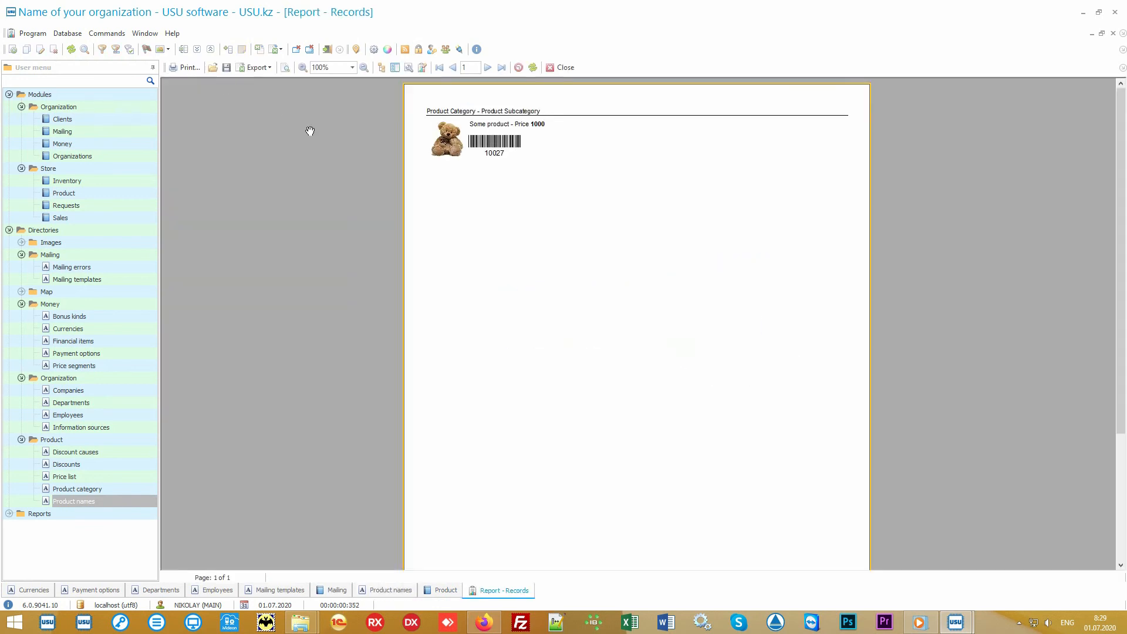
scroll(544, 230, up, 3)
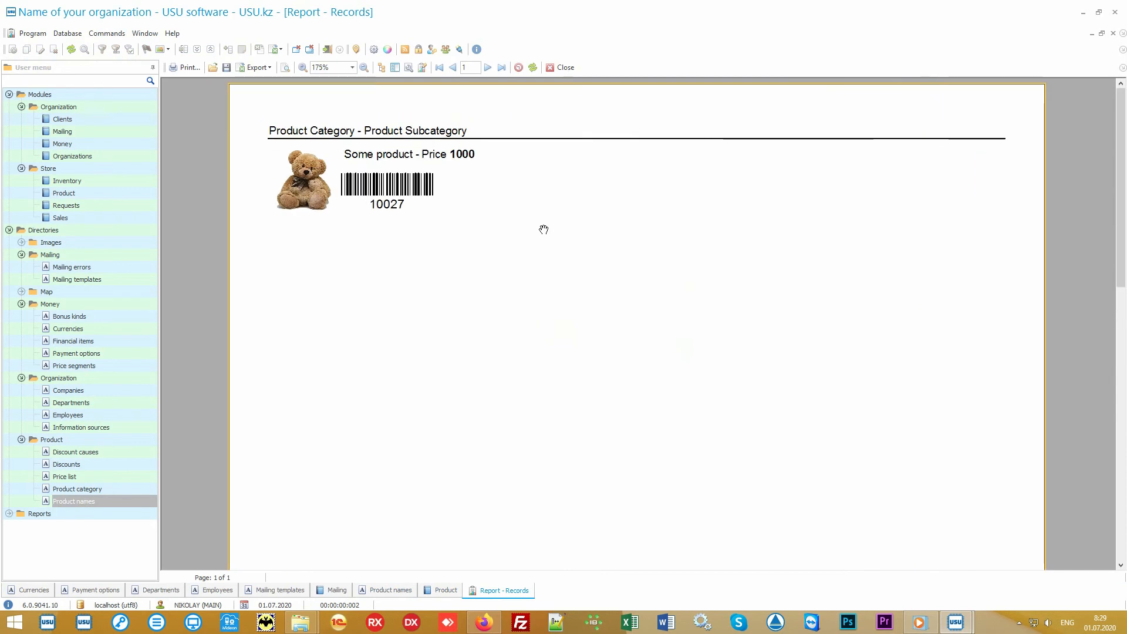
click(559, 67)
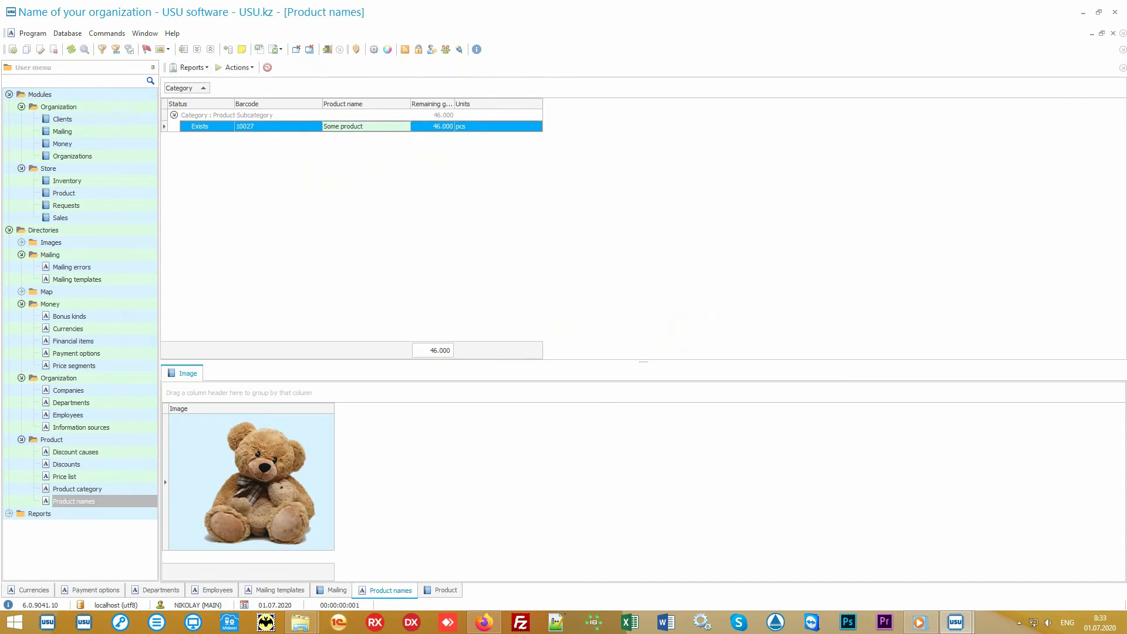
Return to the Product module and compare the receipt to Main store with the transfer from Main store to Branch 1
click(132, 194)
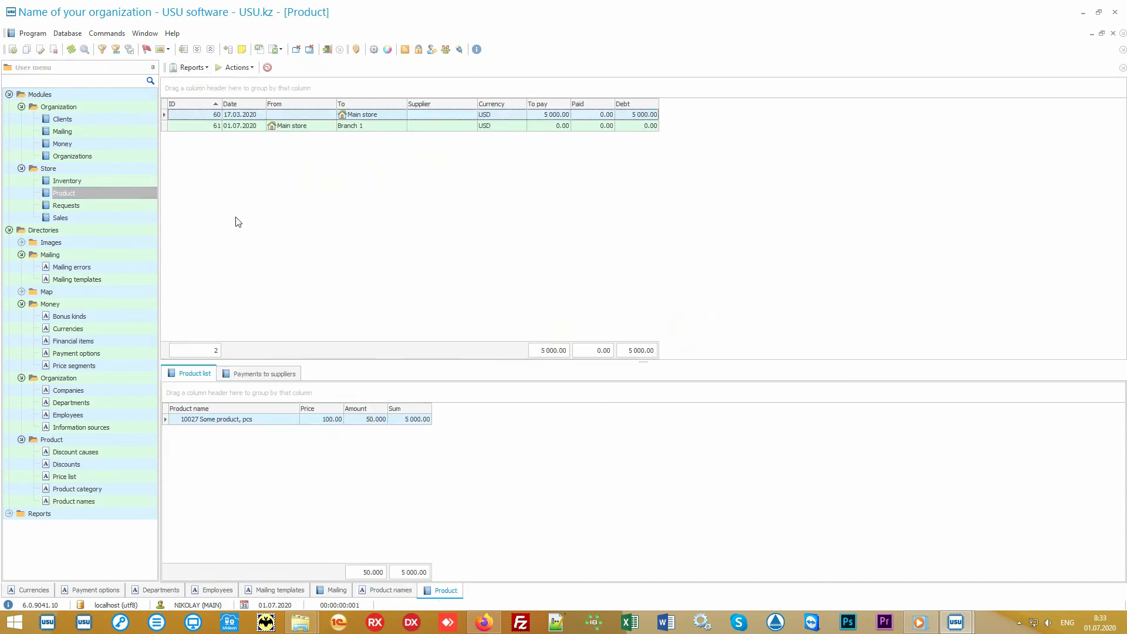
click(386, 117)
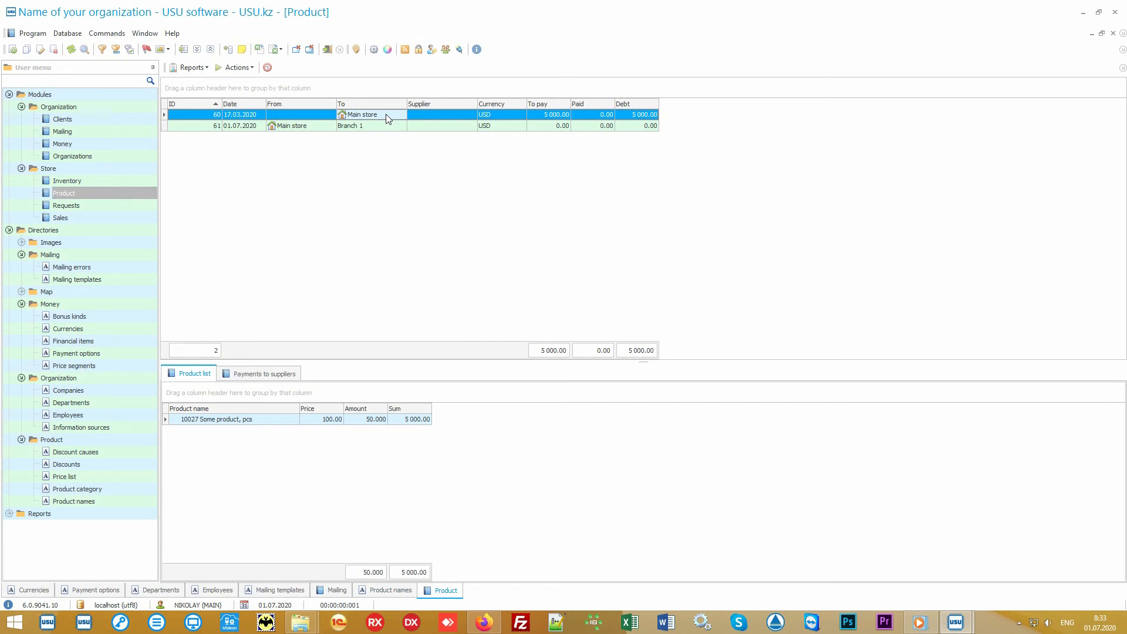
click(313, 129)
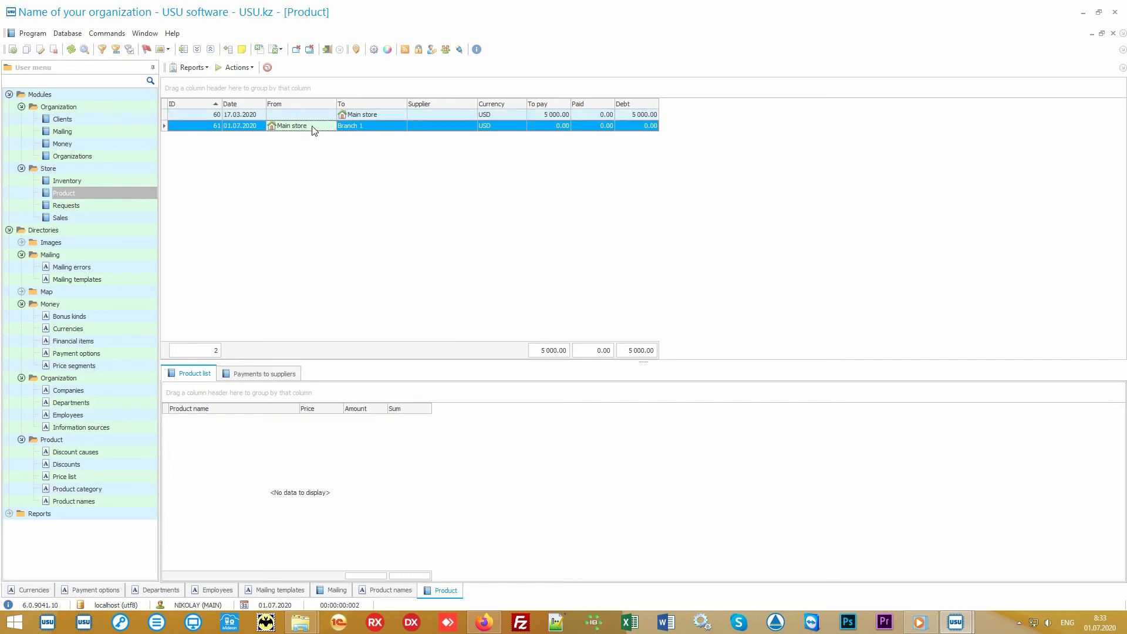
click(370, 126)
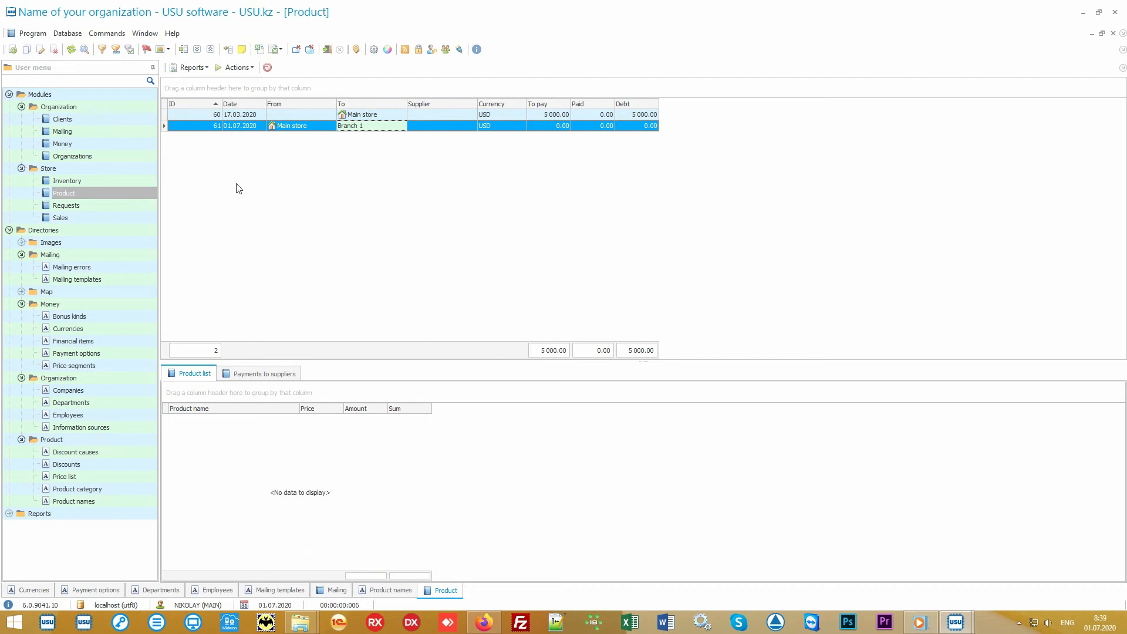
Open the Sales module's data search form and clear its search criteria
click(111, 218)
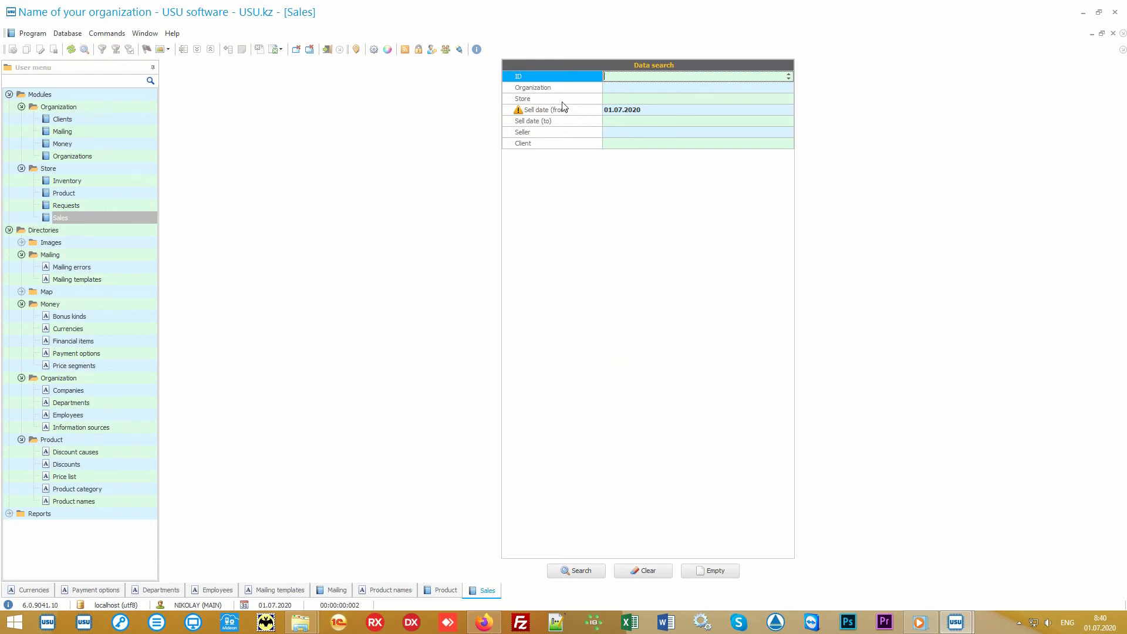
mouse_move(570, 78)
mouse_down()
mouse_move(564, 147)
mouse_move(564, 75)
mouse_up()
click(654, 575)
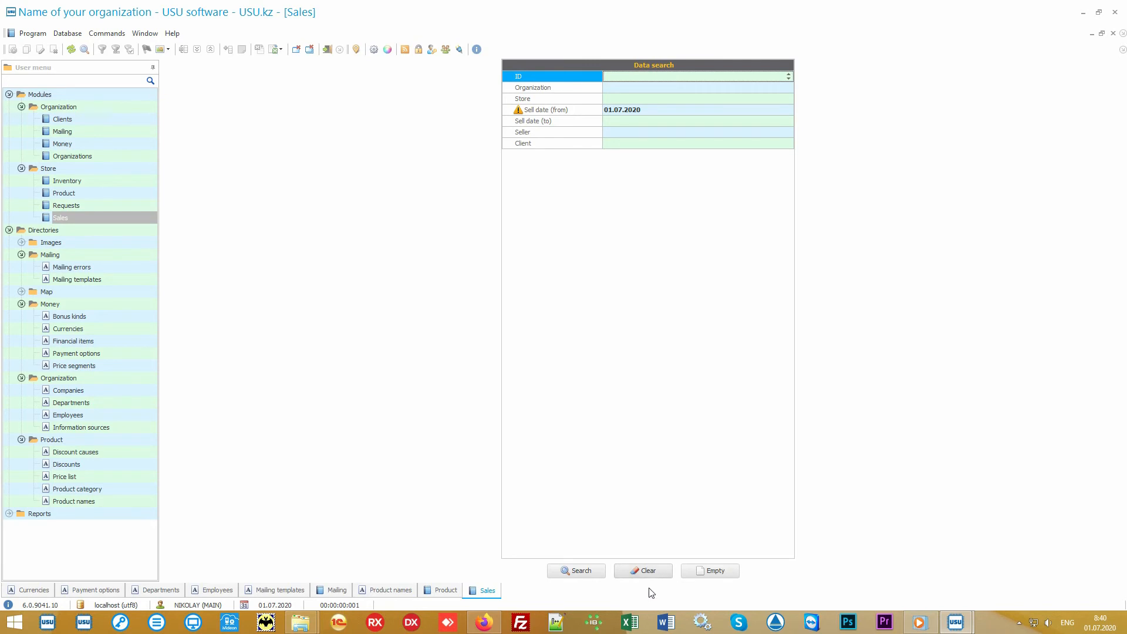
Run the sales search with the sell date from 01.07.2020 and start a new sale in the Sell window
click(586, 575)
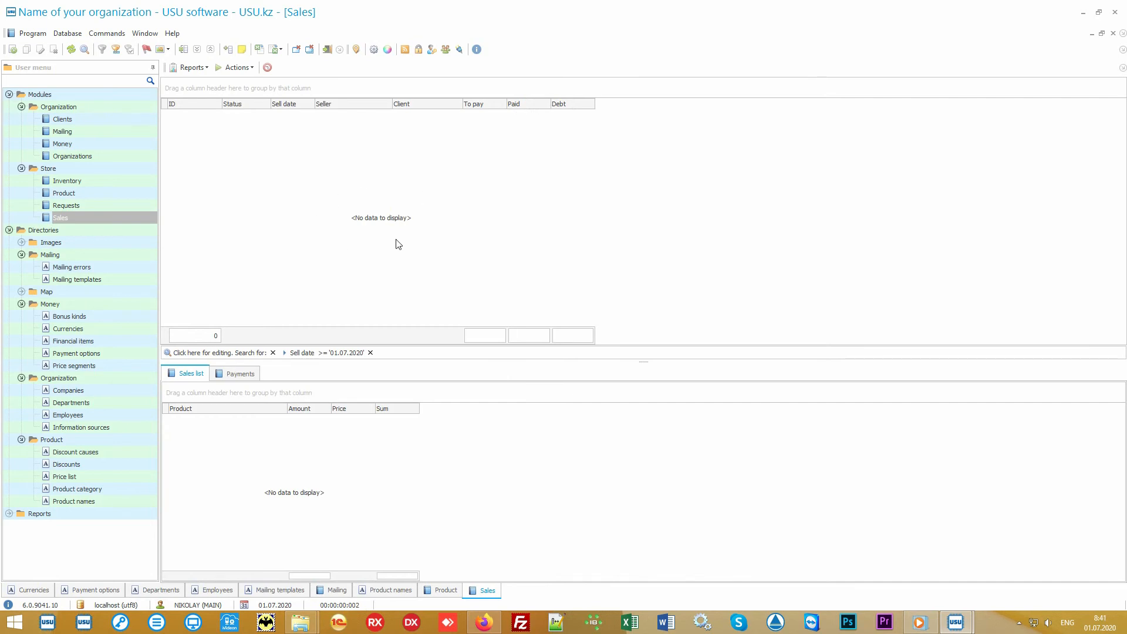
click(238, 68)
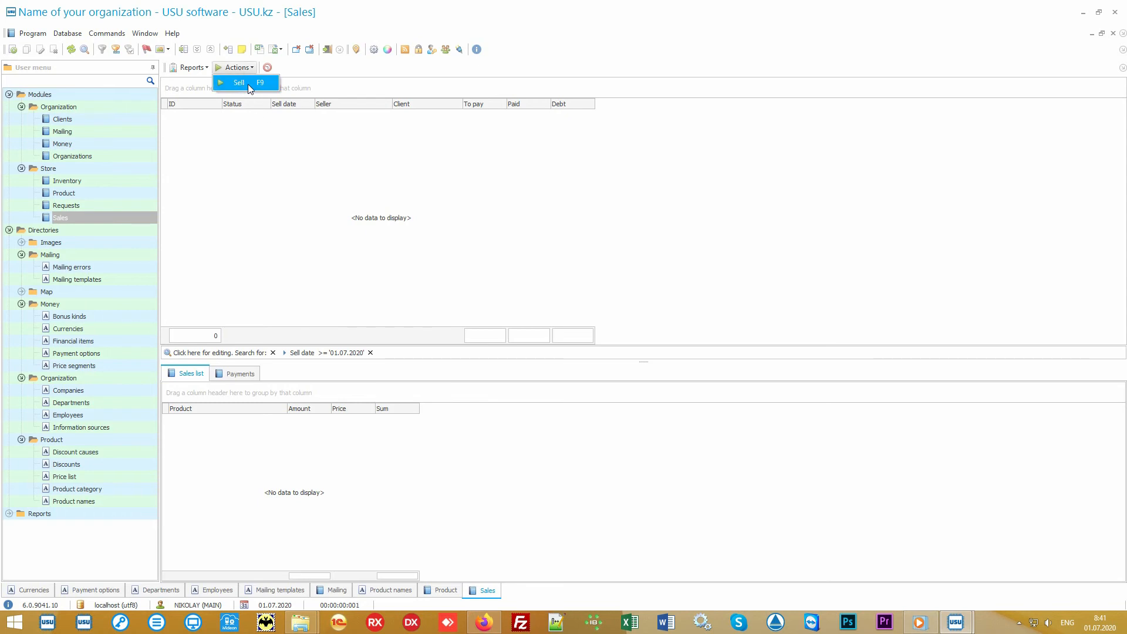
click(250, 88)
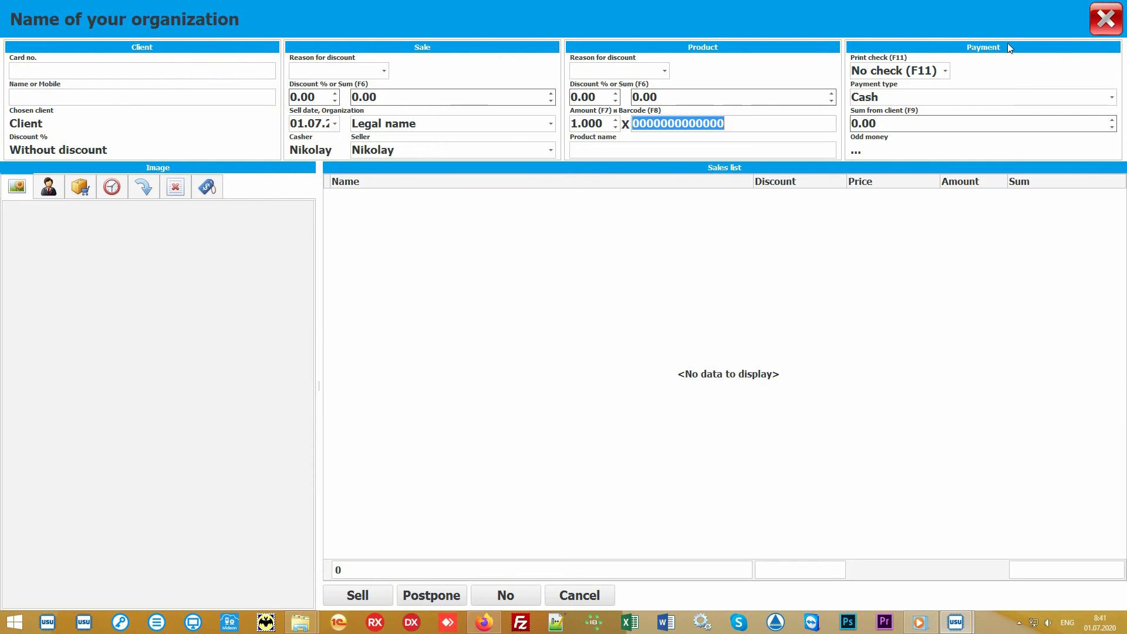
click(514, 295)
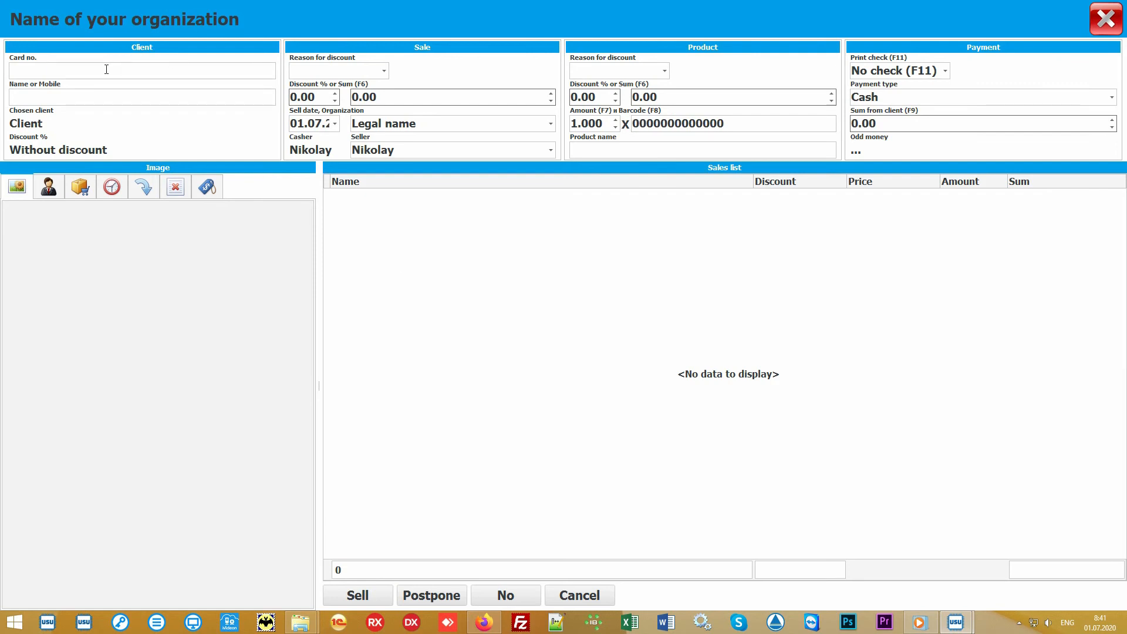
Select the client for the sale by entering the client's card number
click(88, 70)
text(111)
key(Return)
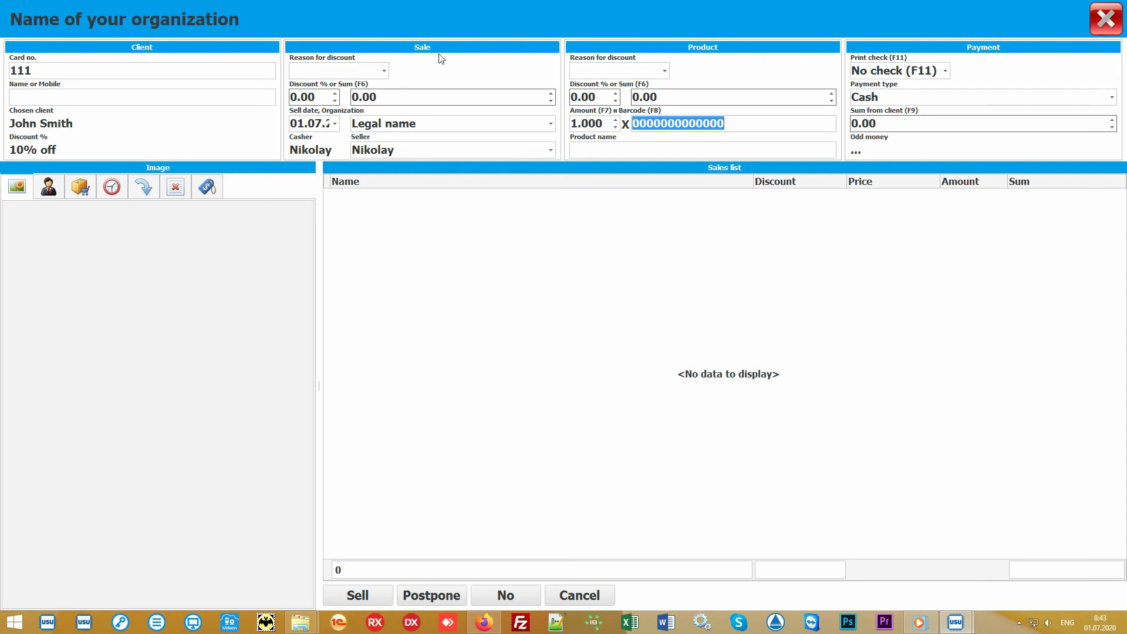
Check which organizations and sellers can be chosen for the sale, keeping Legal name and the current seller
click(549, 125)
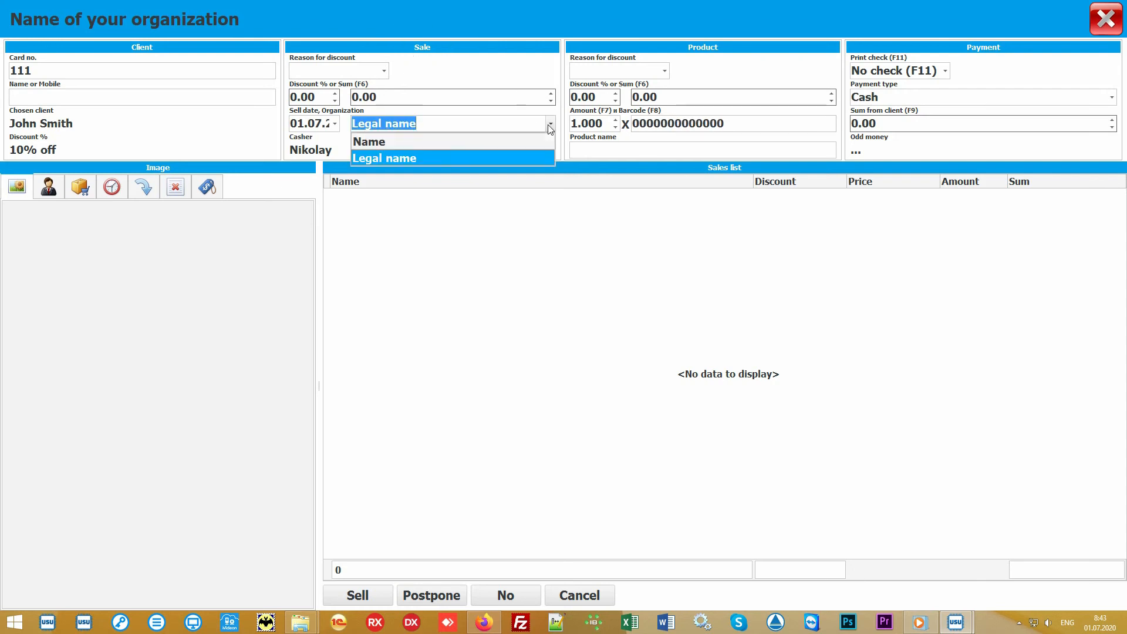
click(549, 125)
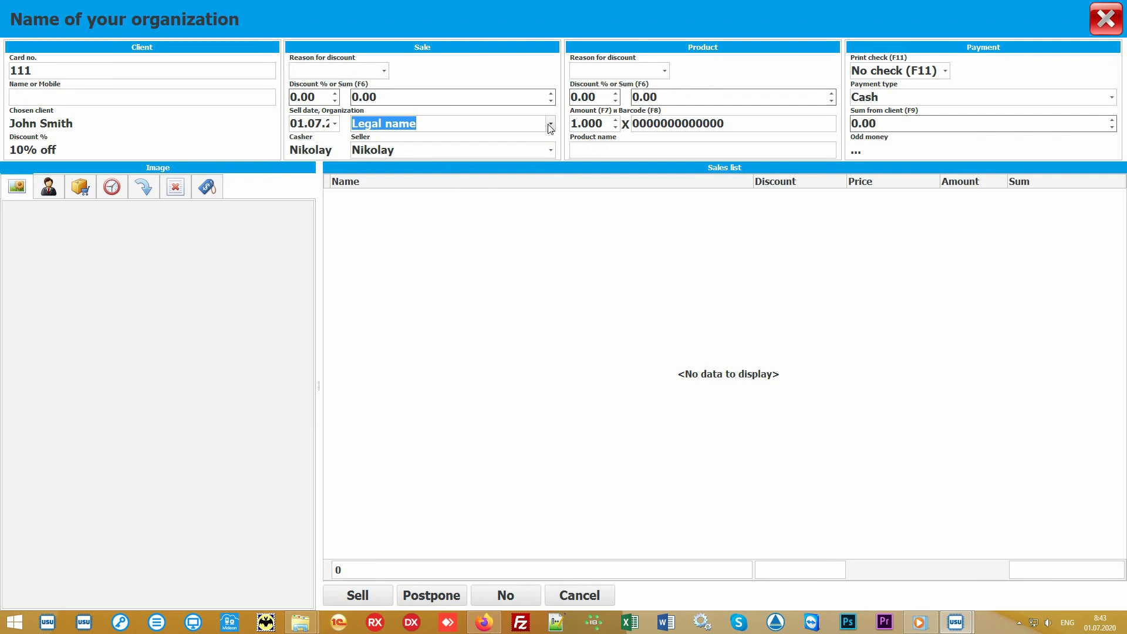
click(551, 151)
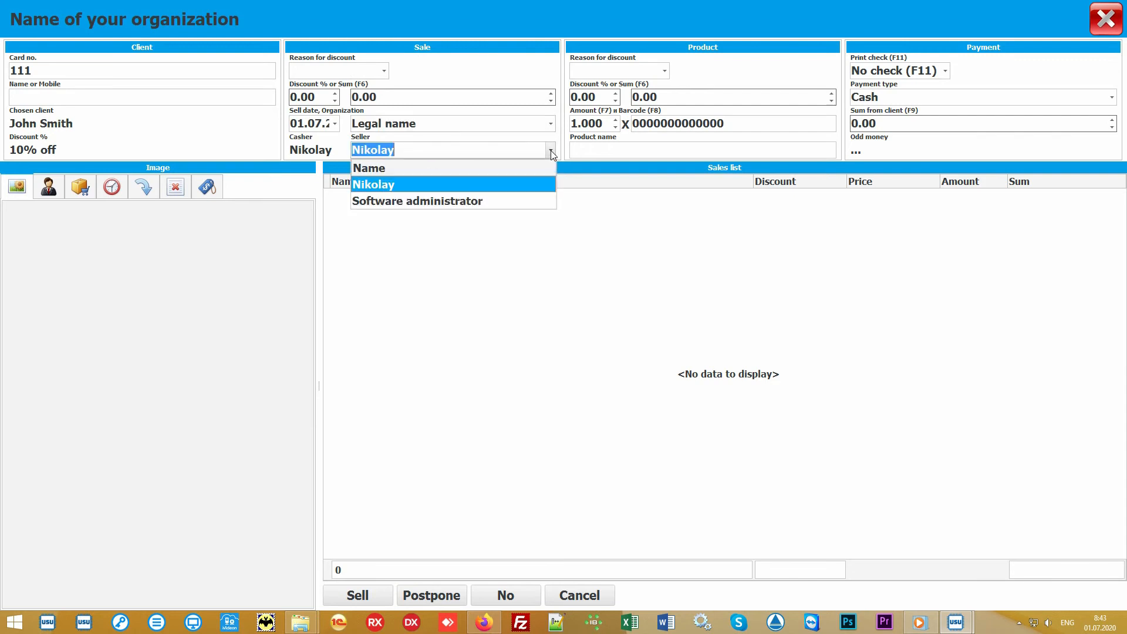
click(521, 182)
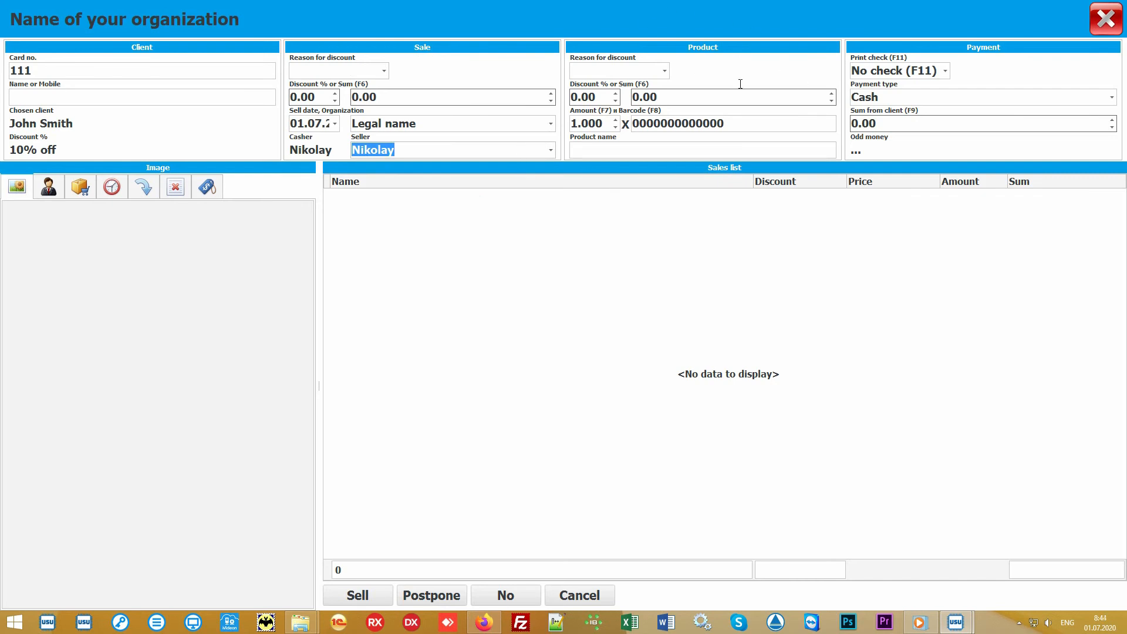
Add the product with barcode 10027 to the sales list
click(756, 123)
text(100)
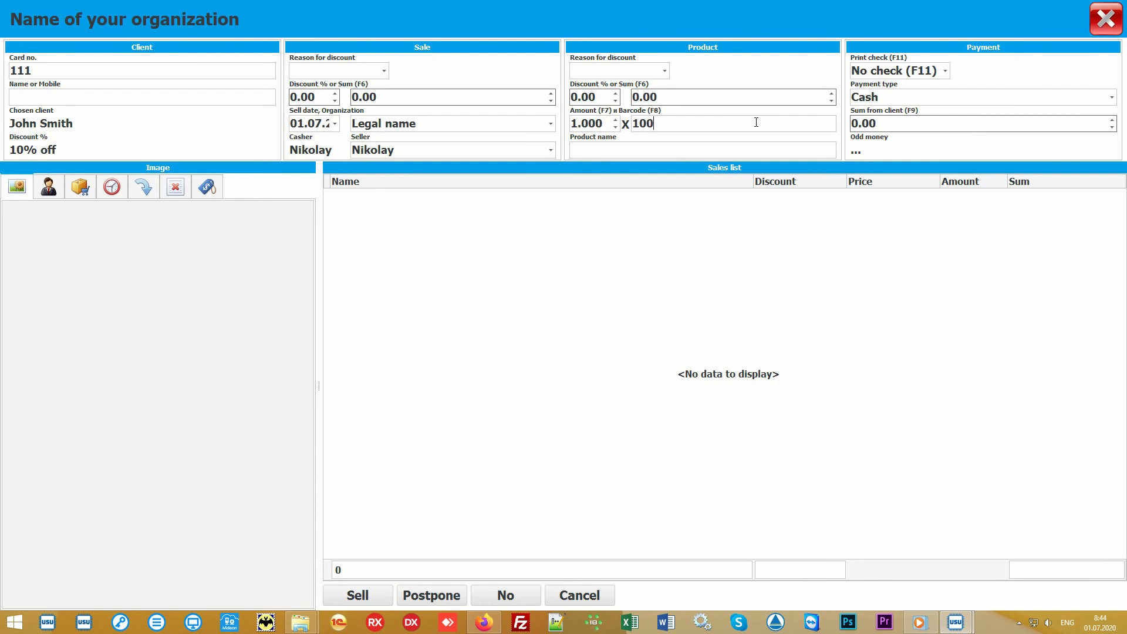
text(27)
key(Return)
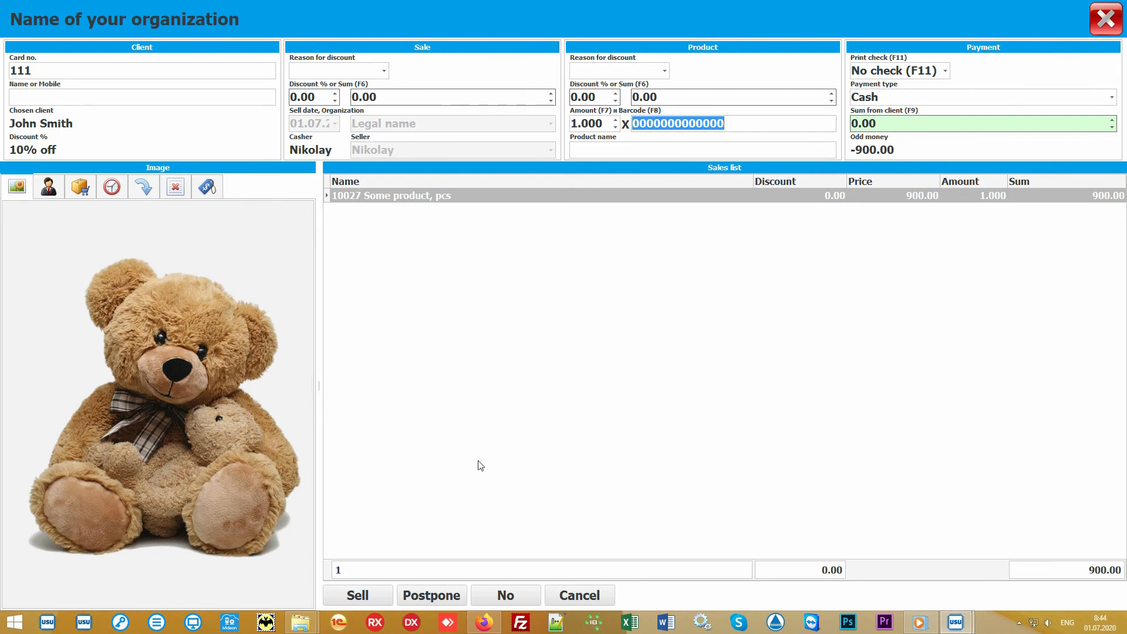
click(548, 381)
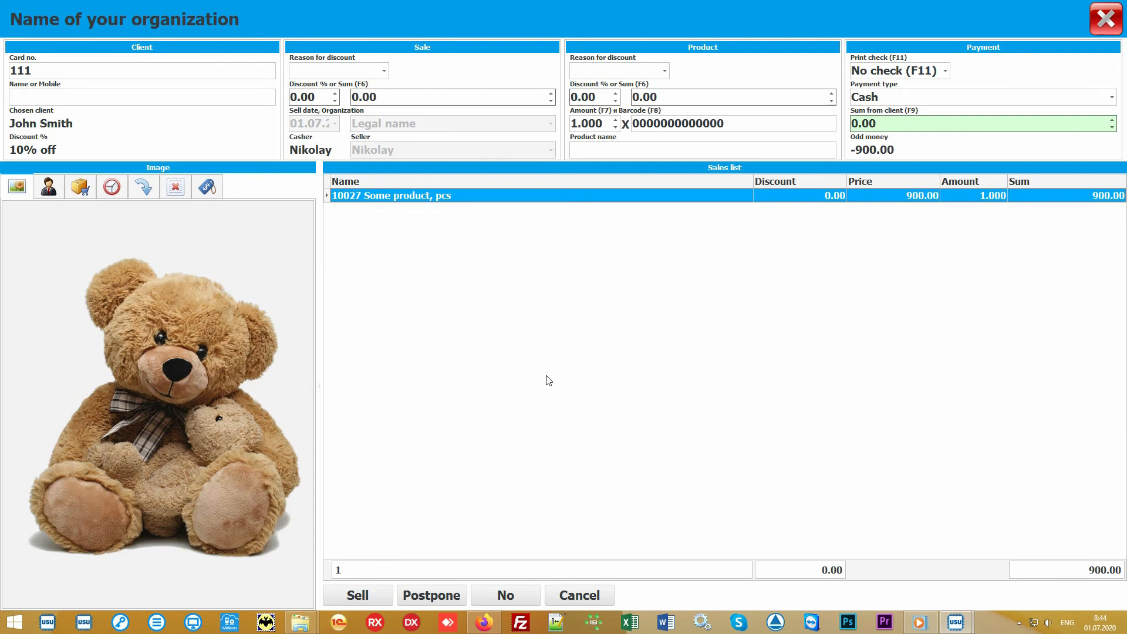
Show the product selection list for Main store beside the sales list
click(626, 147)
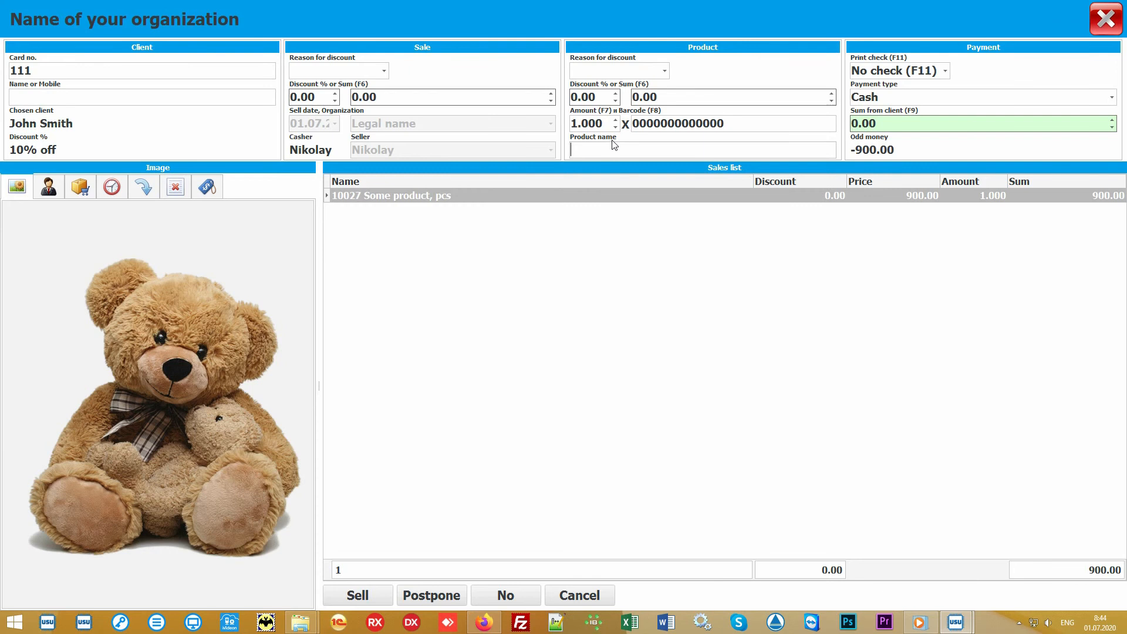
click(80, 188)
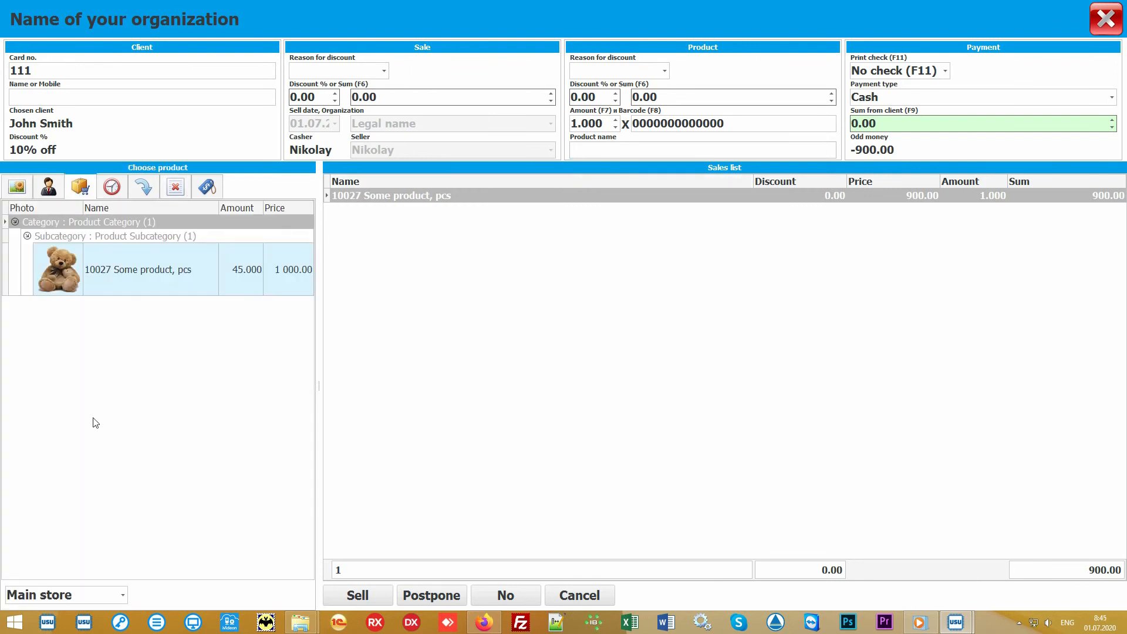
click(182, 387)
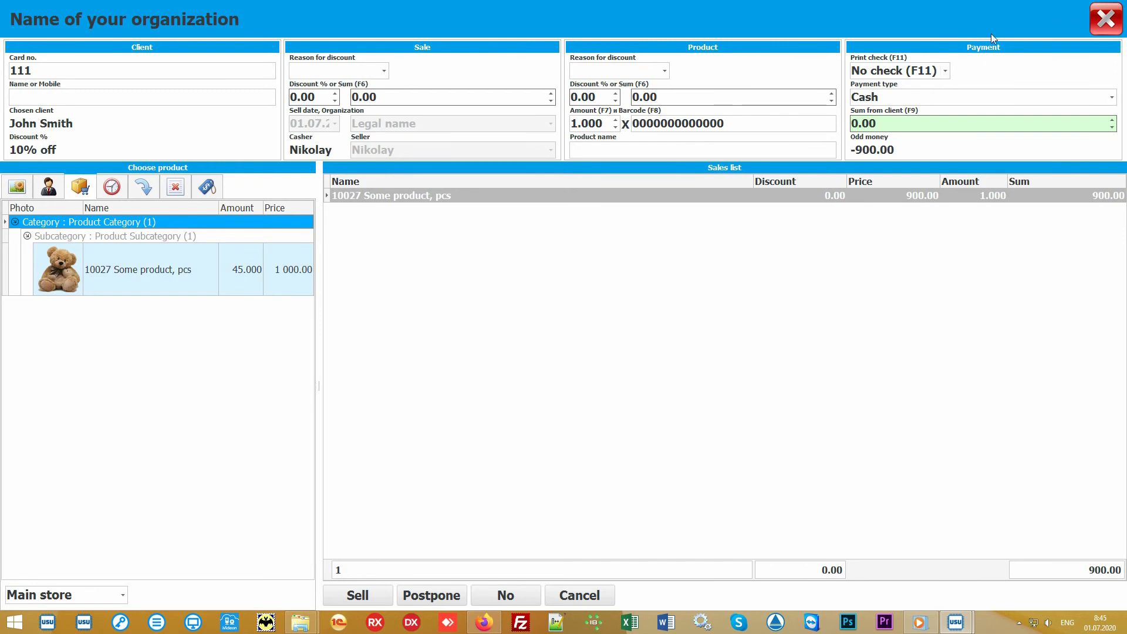
Set the sum from the client to 1000 and check the payment type and check printing options, keeping Cash and No check
click(925, 124)
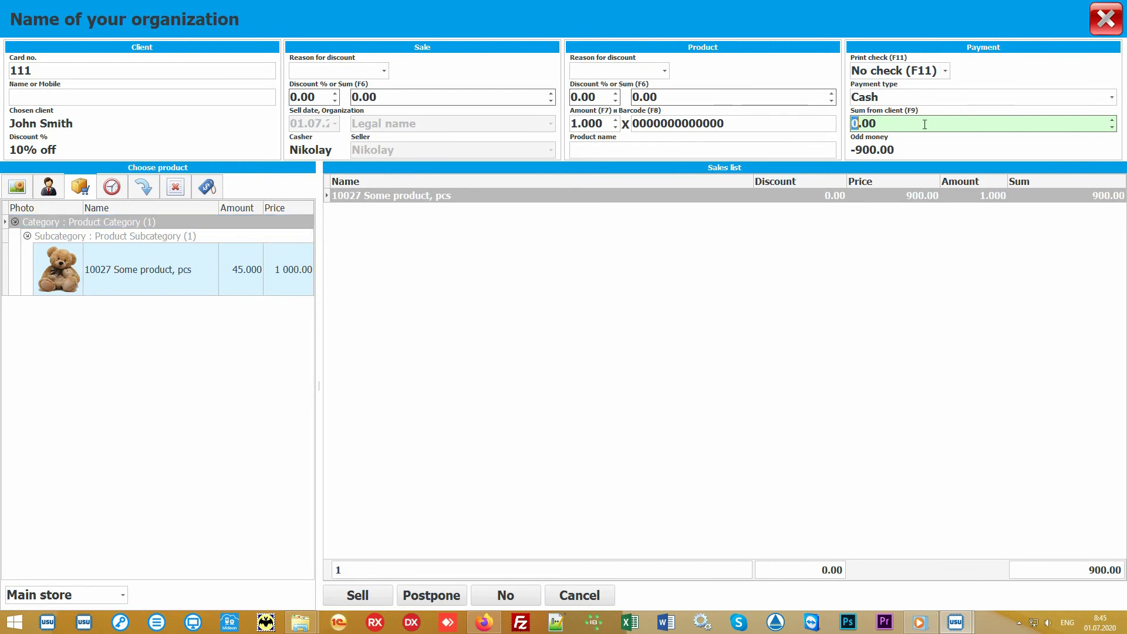
text(1000)
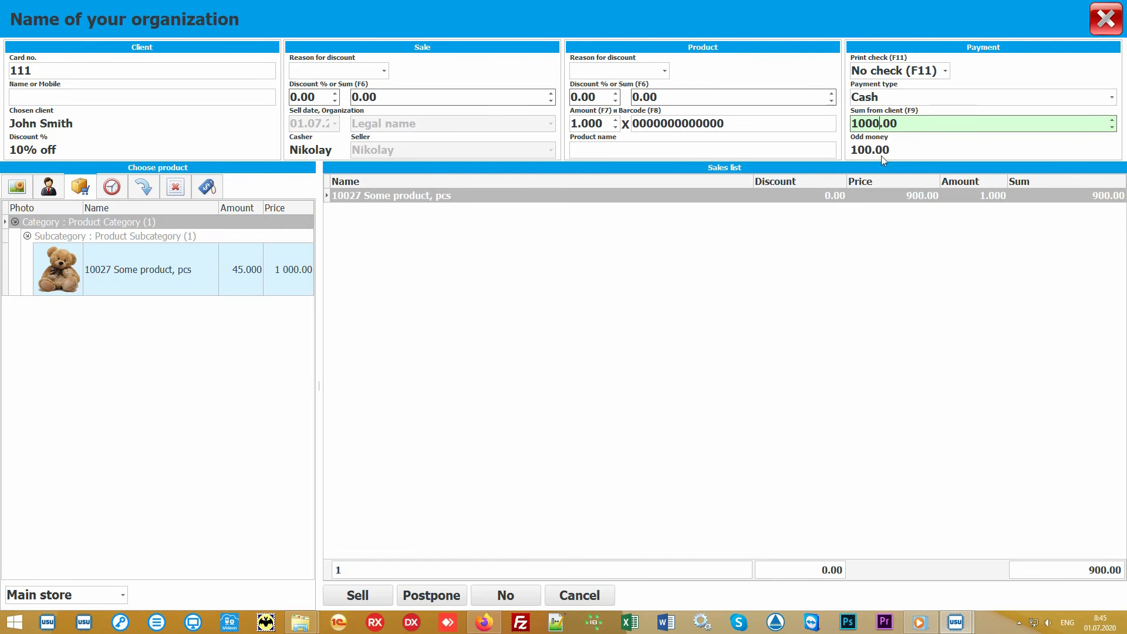
click(1116, 104)
click(1116, 104)
click(946, 72)
click(947, 72)
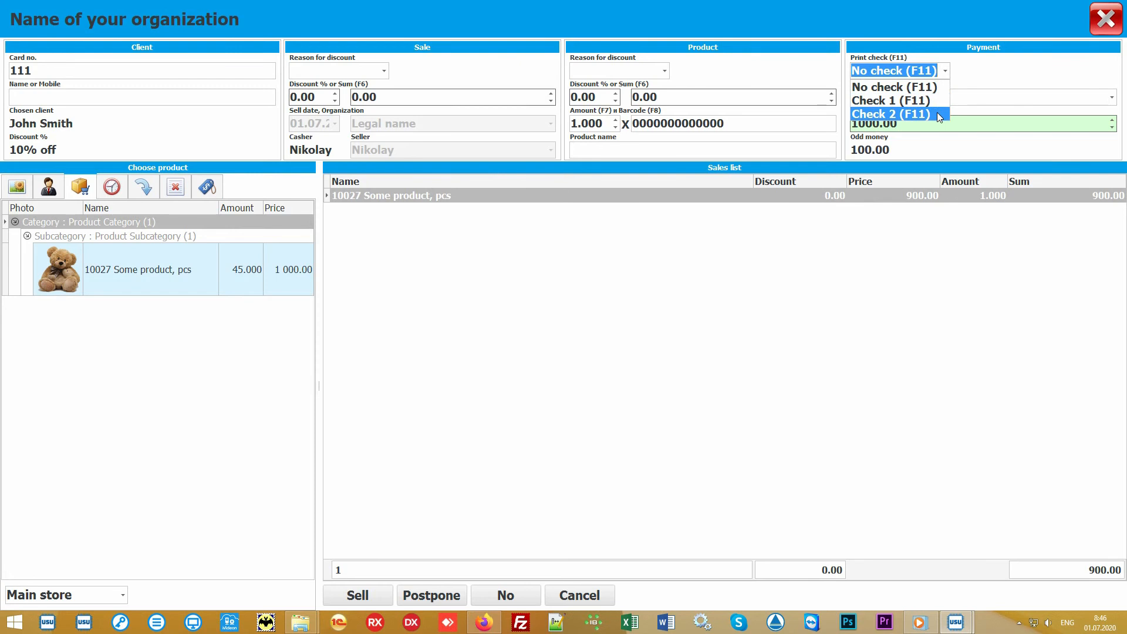
click(949, 73)
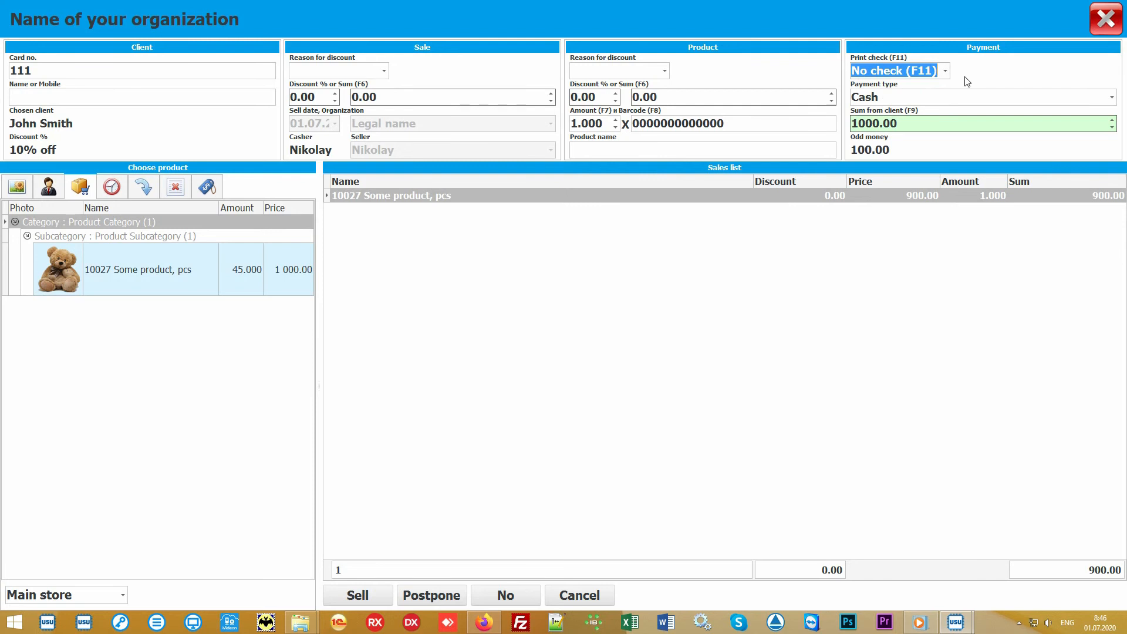
click(564, 339)
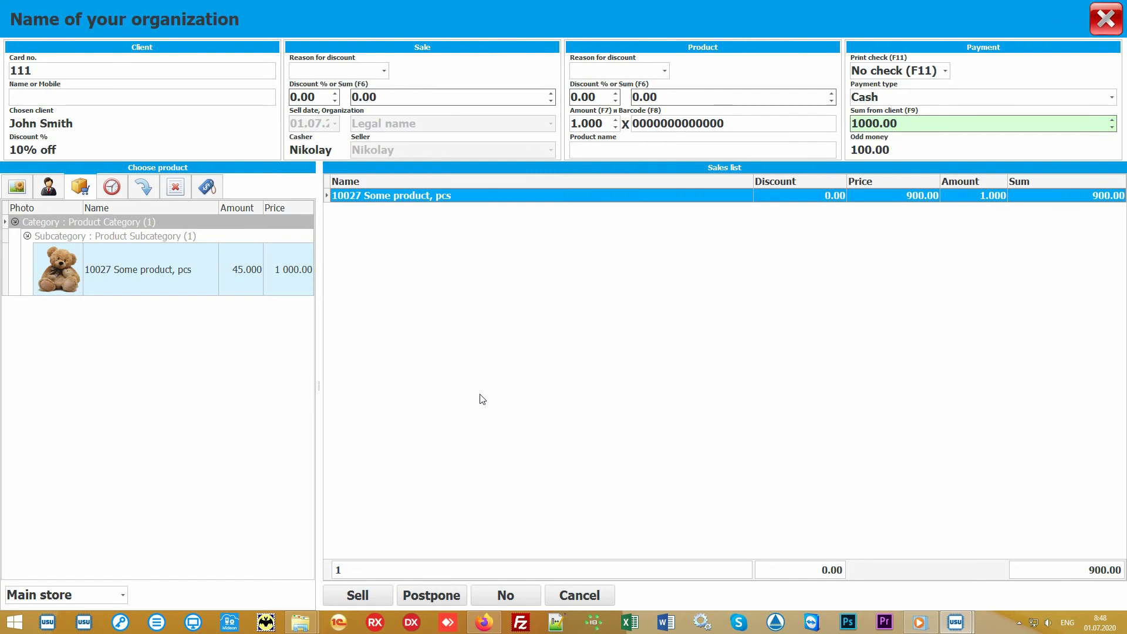
Complete the sale and close the Sell window
click(359, 595)
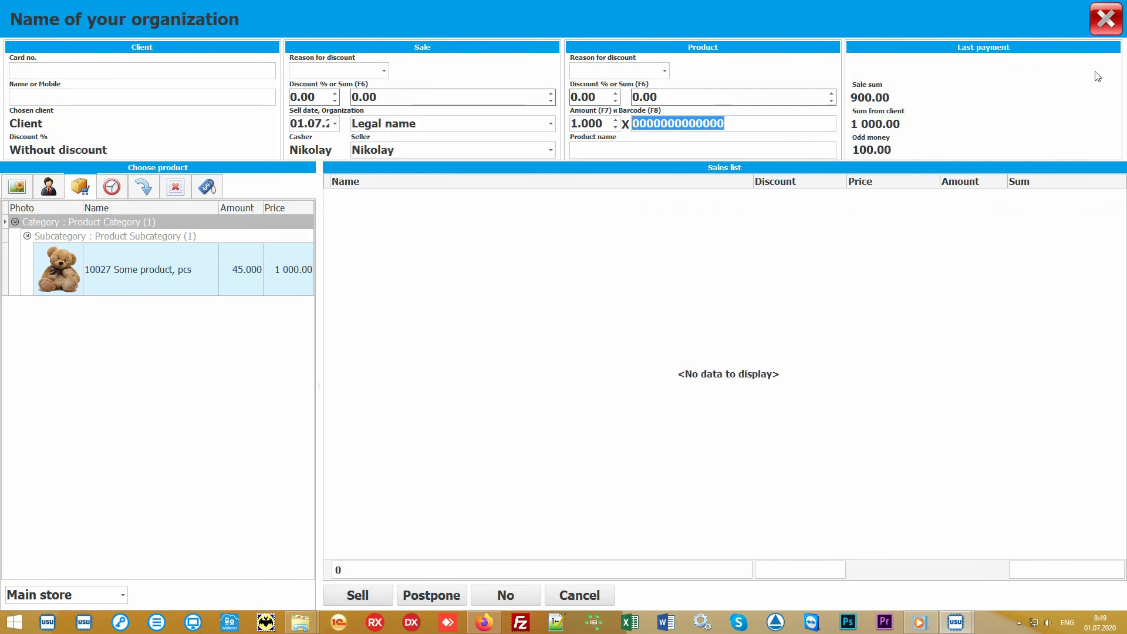
click(1106, 20)
Generate the Check report for the new sale, view it at 250%, and close it
click(409, 115)
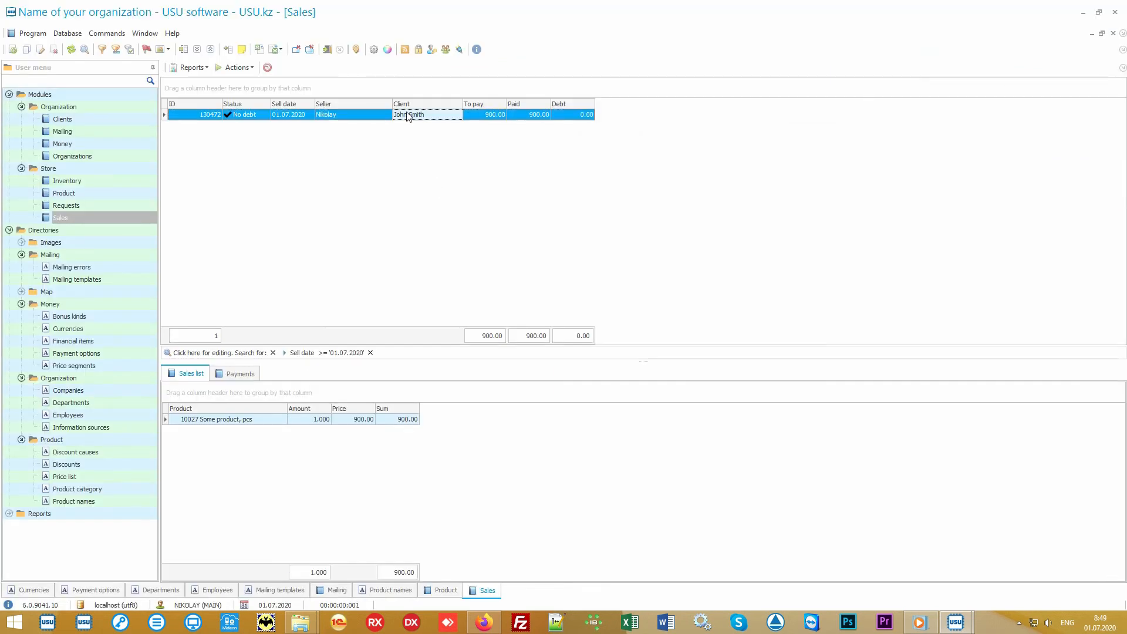
click(194, 68)
click(216, 80)
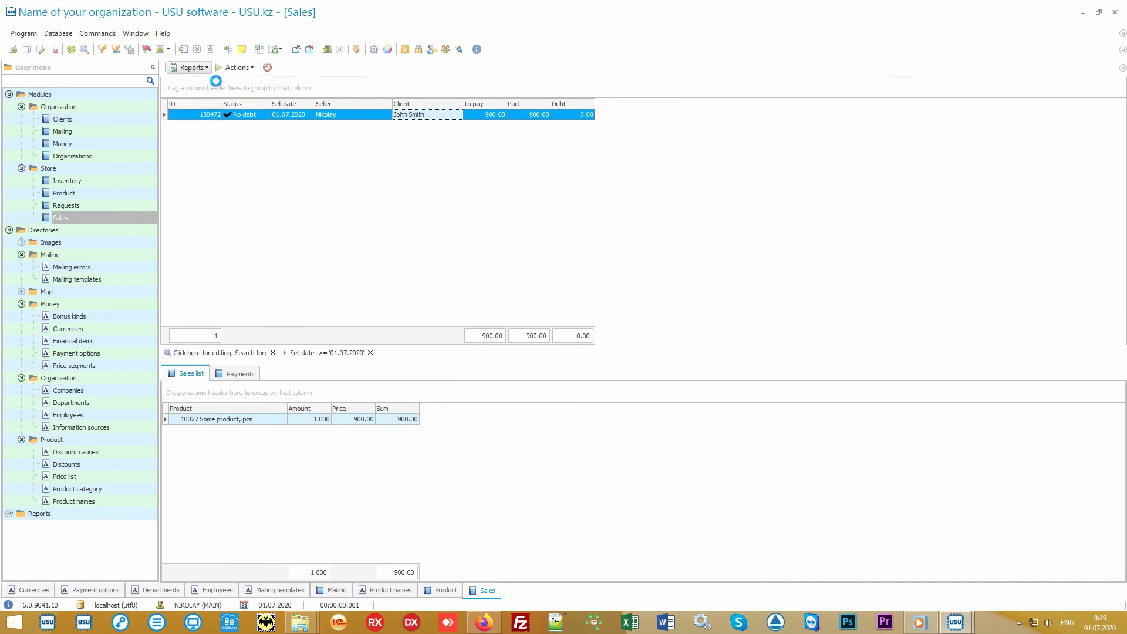
scroll(560, 260, up, 6)
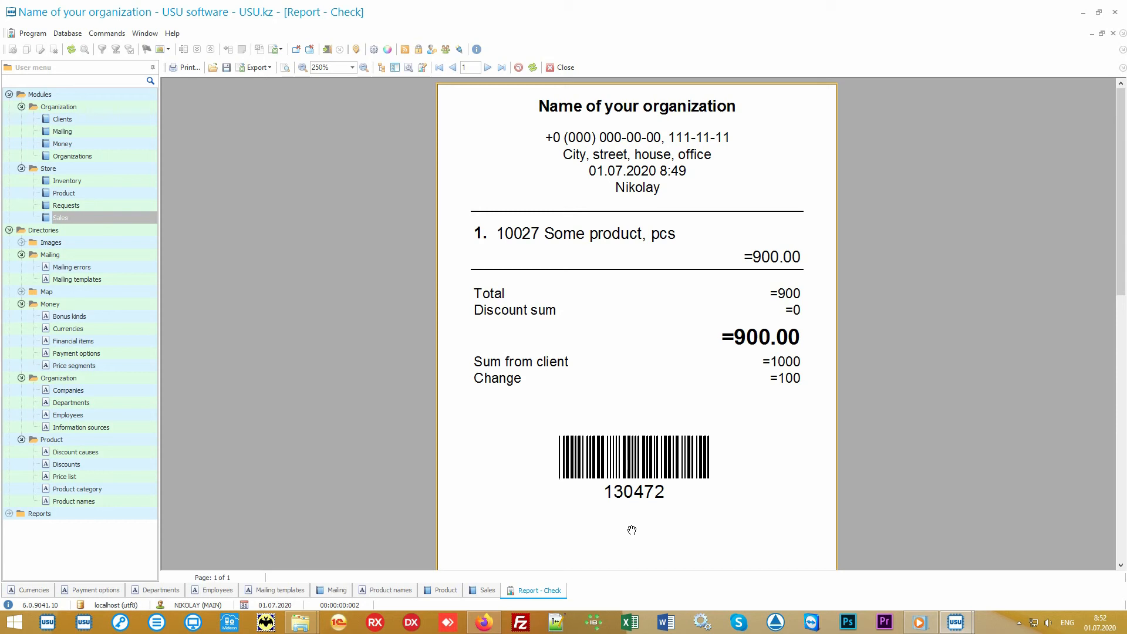
click(562, 69)
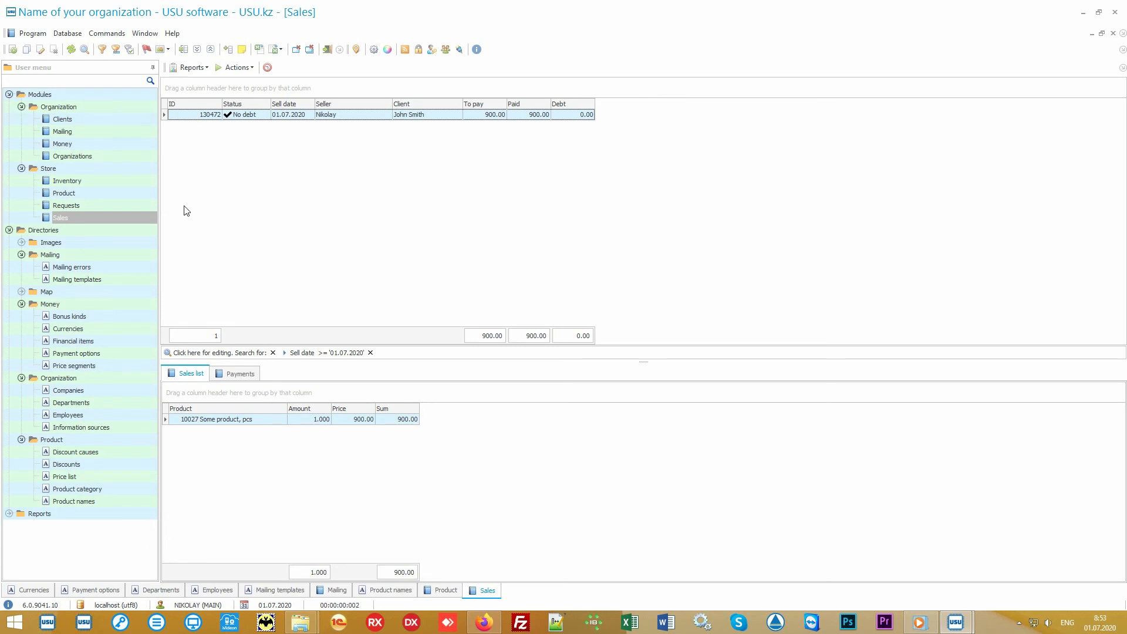
Open the Inventory module and compare the planned, actual and difference amounts of Some product in the Main store inventory
click(125, 181)
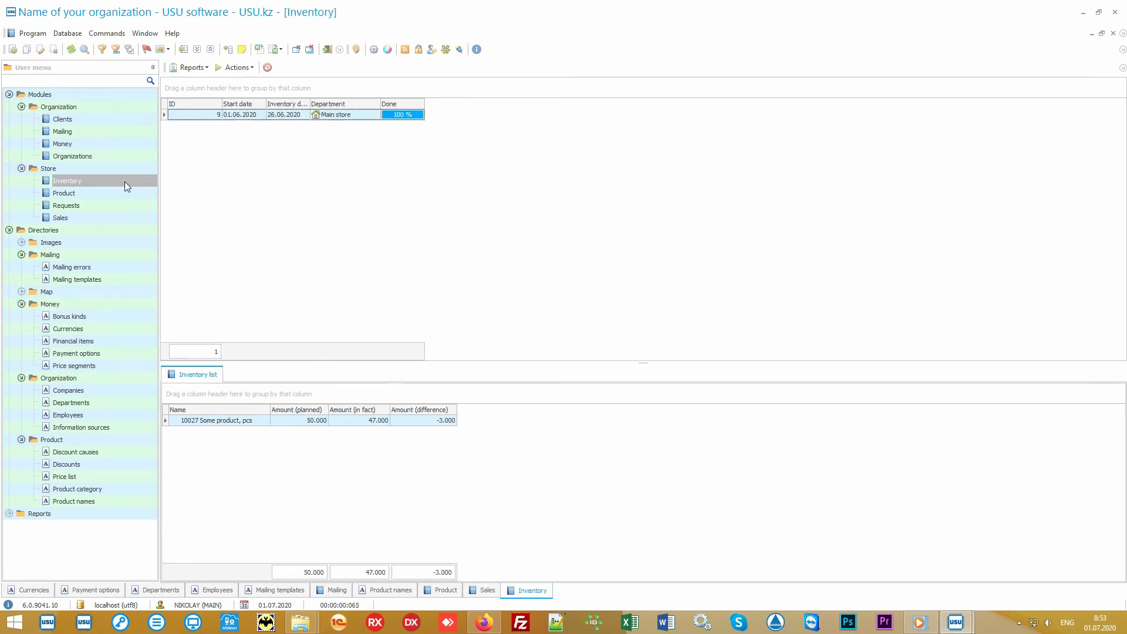
click(373, 117)
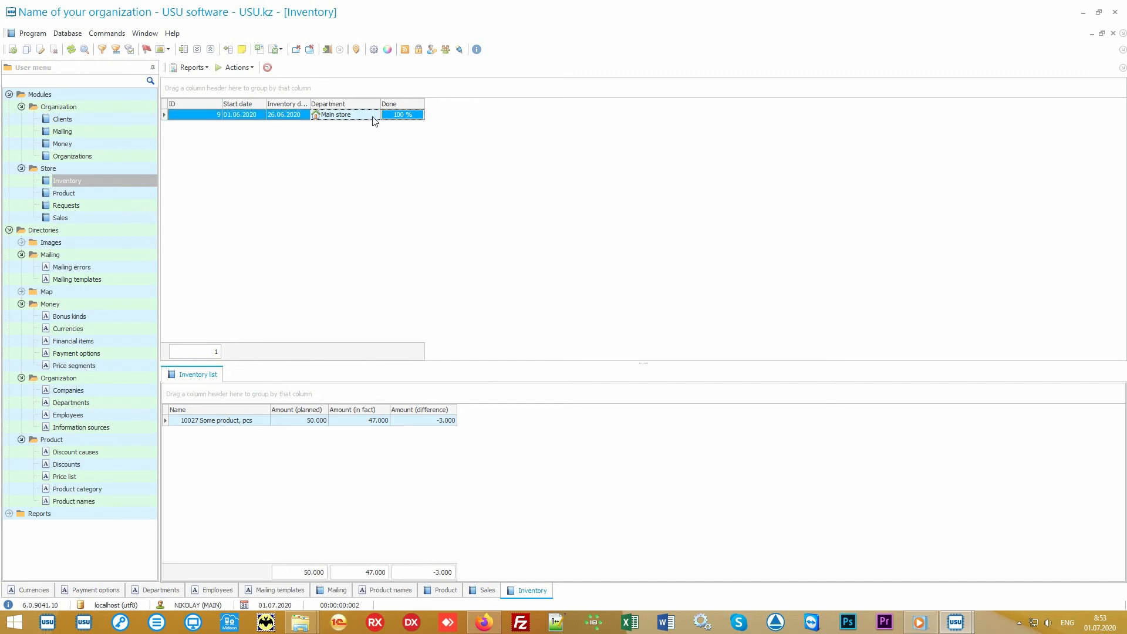
click(255, 424)
click(288, 427)
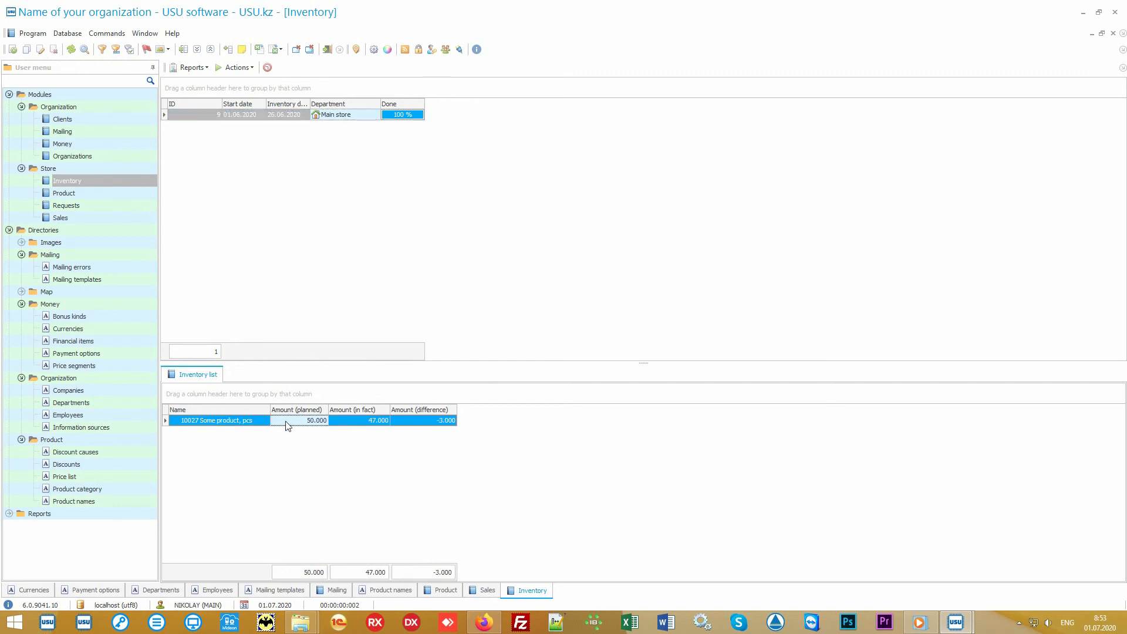
click(349, 427)
click(415, 425)
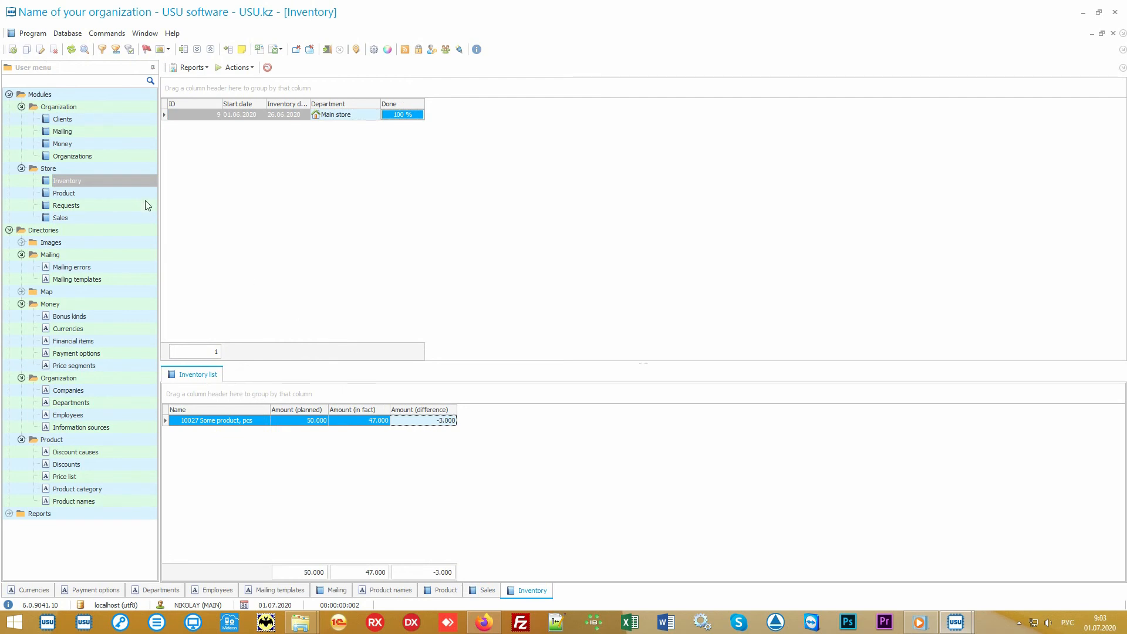
Open the Clients module and look through the client records in the VIP, Problem and Supplier categories
click(86, 121)
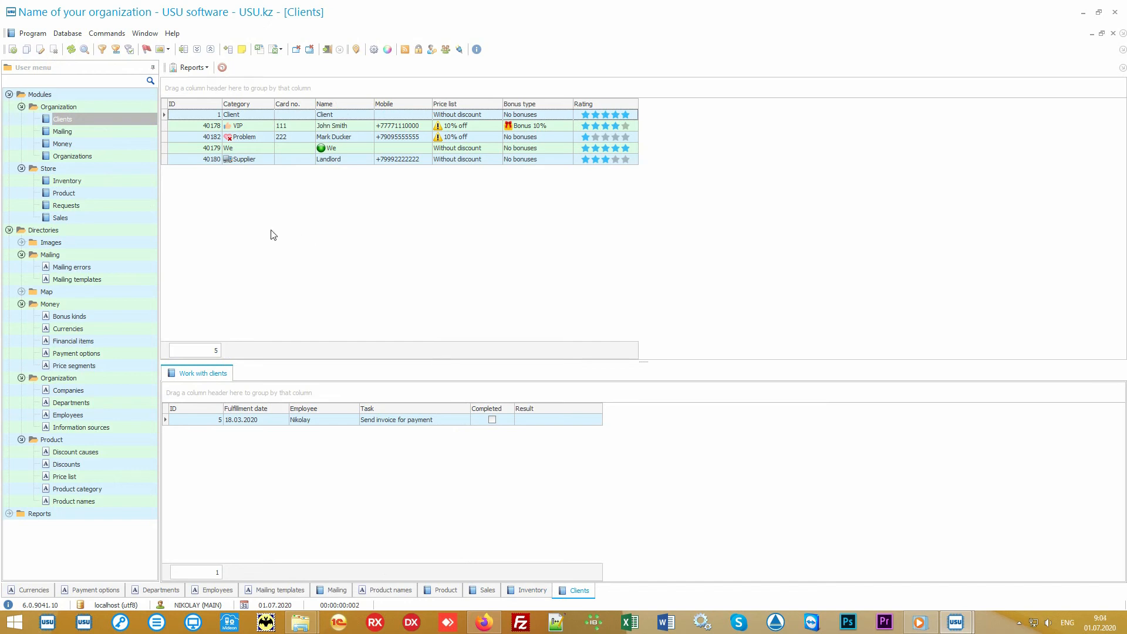
click(111, 217)
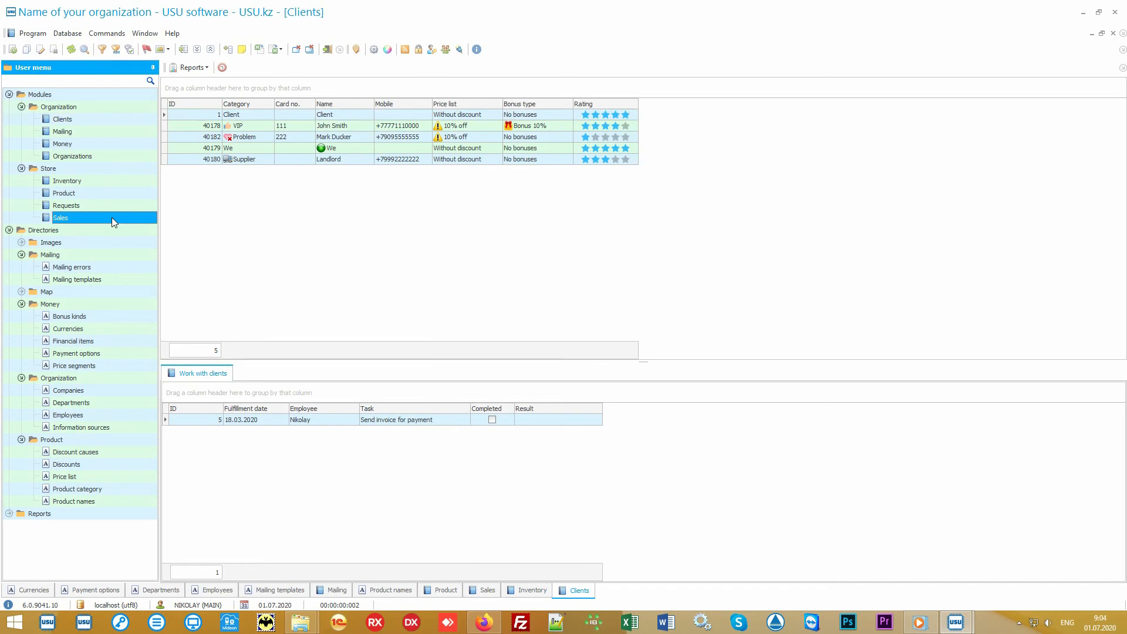
click(109, 121)
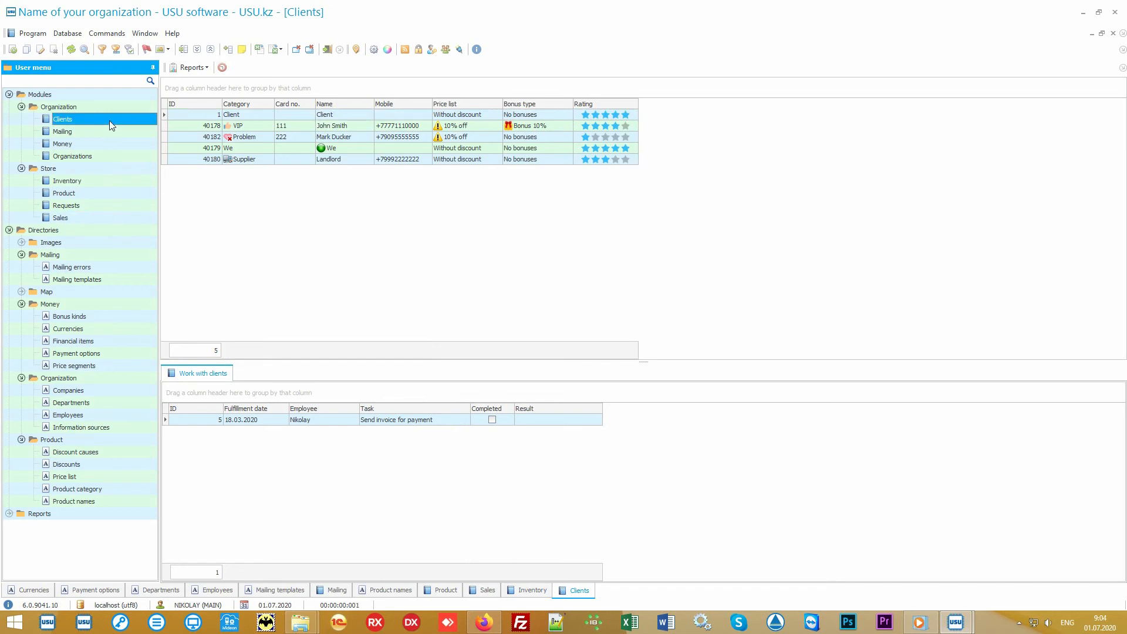
click(334, 249)
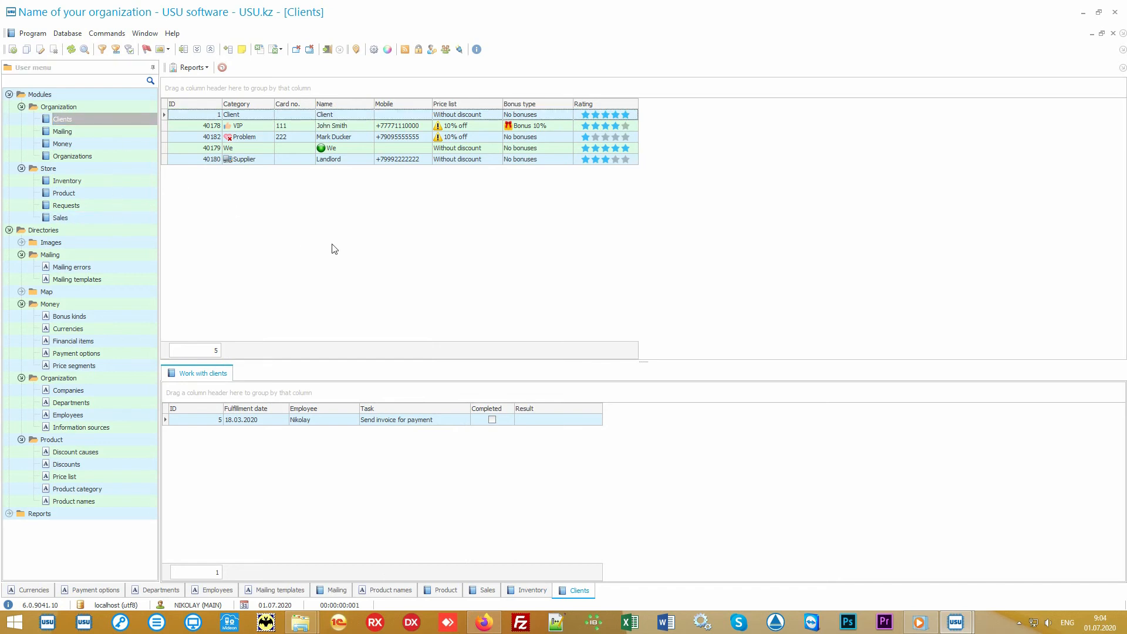
click(259, 129)
click(262, 141)
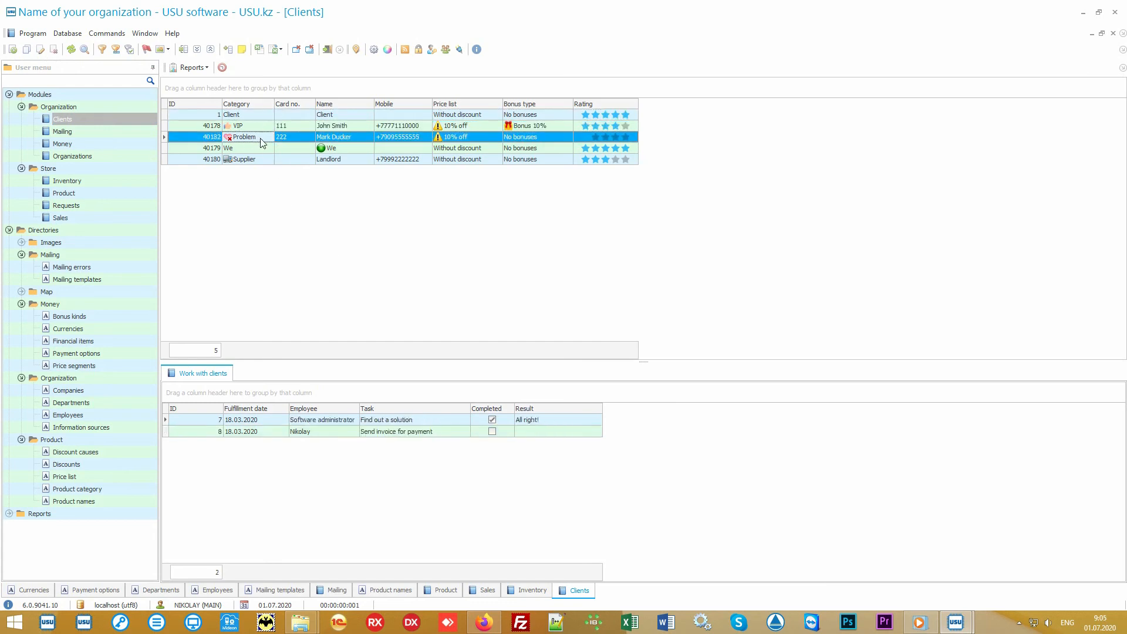
click(260, 160)
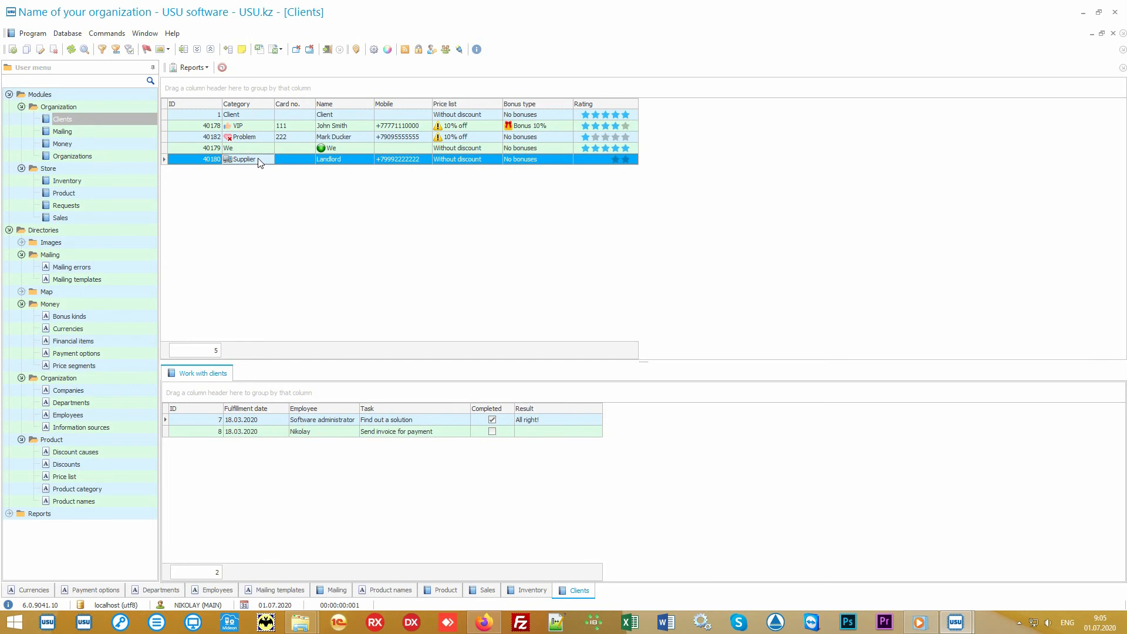
Compare the price list assigned to the VIP client with that of the default Client record
click(263, 127)
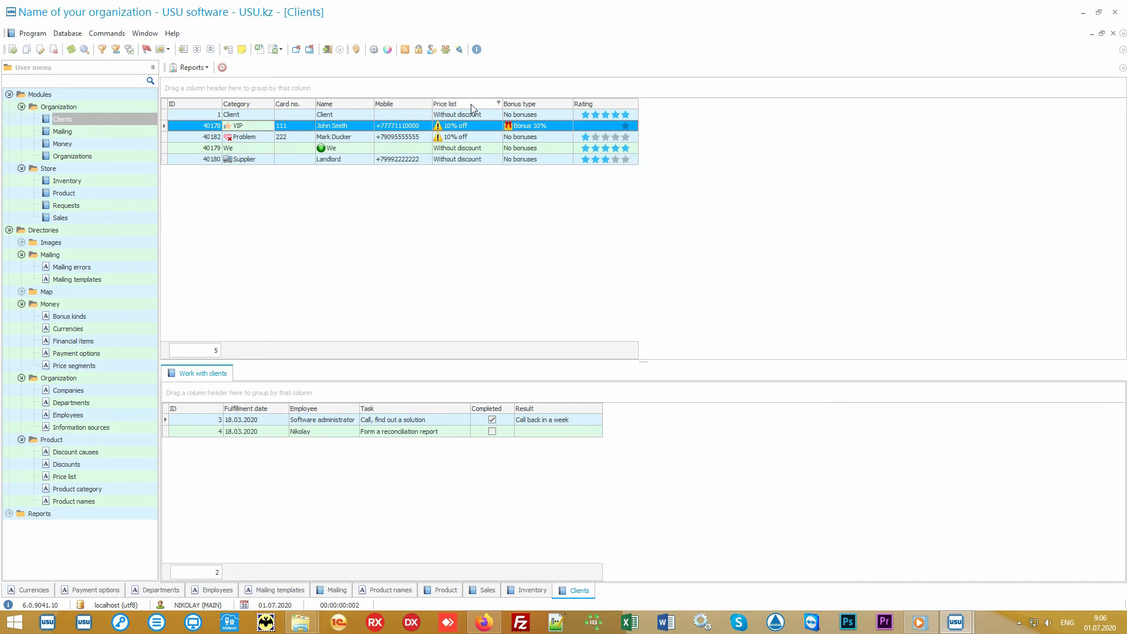
click(485, 118)
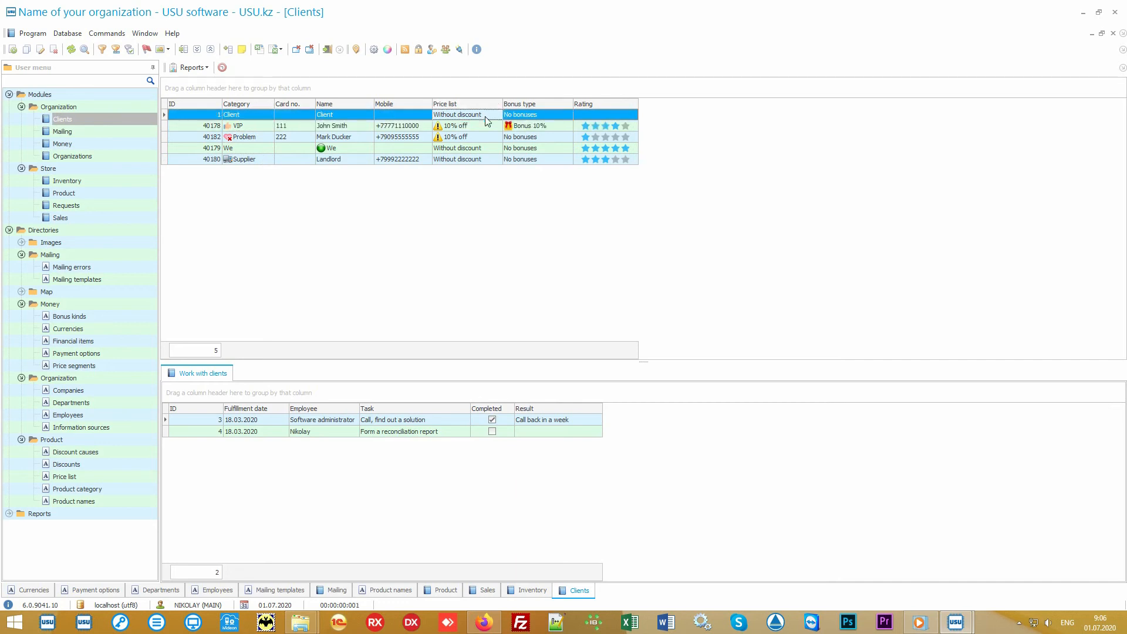
click(483, 126)
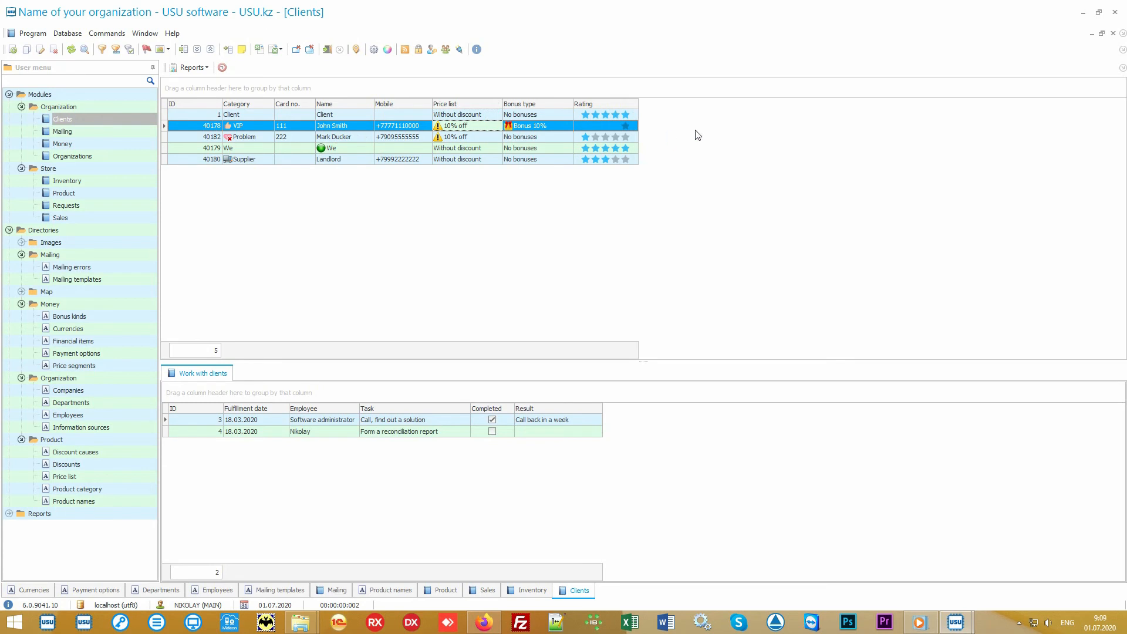
Add the Information source column after Rating in the clients table and close the column customization window
right_click(705, 127)
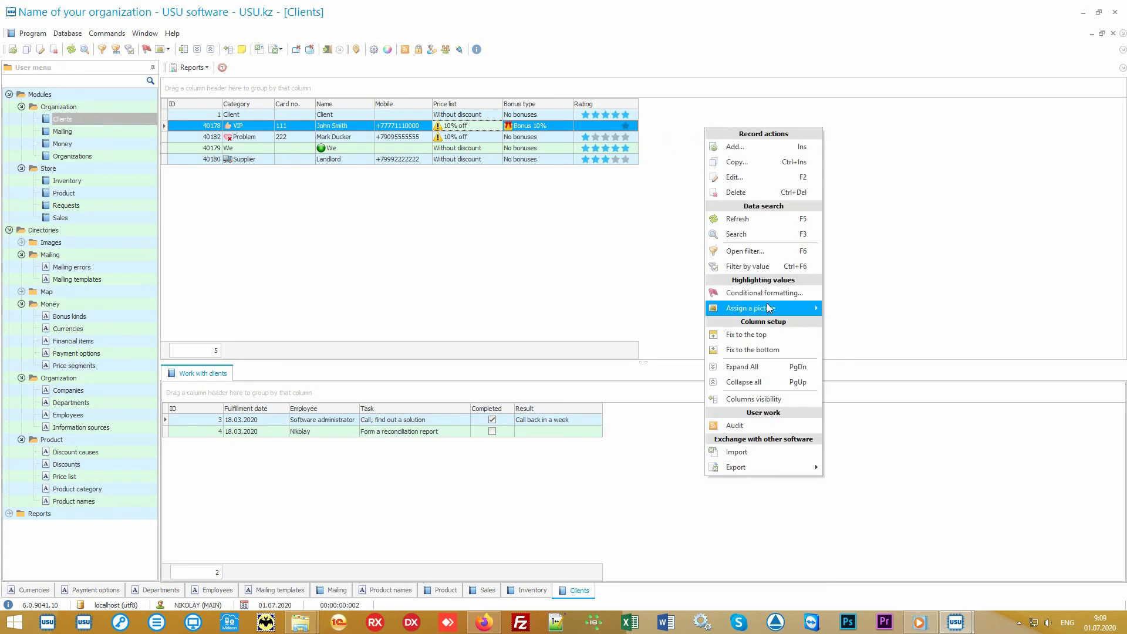
click(783, 398)
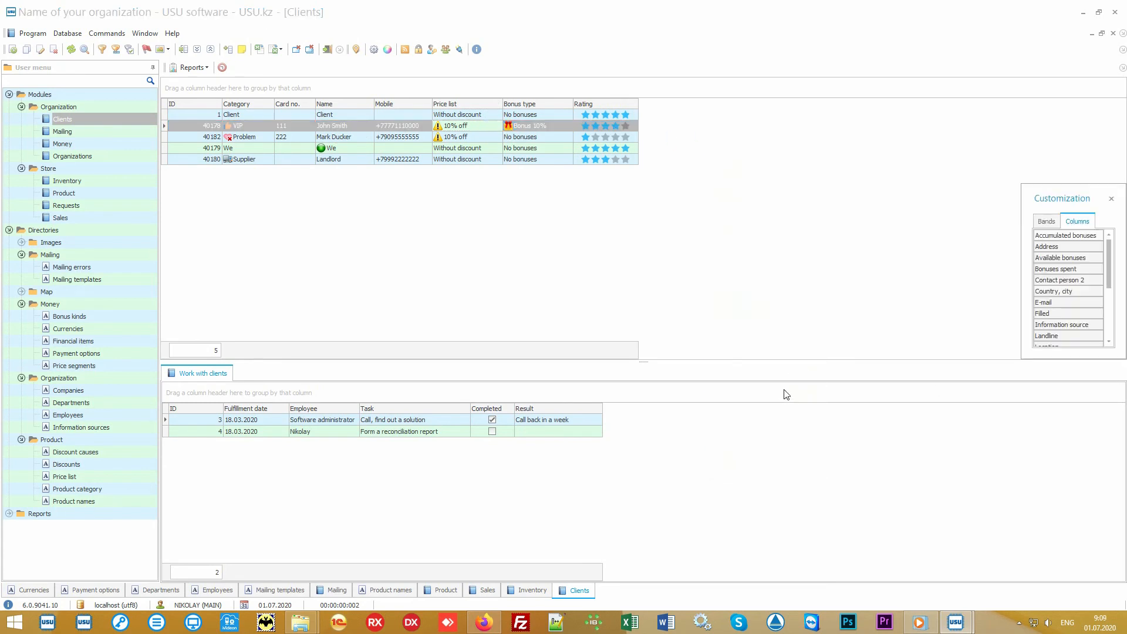
drag(1025, 360, 871, 538)
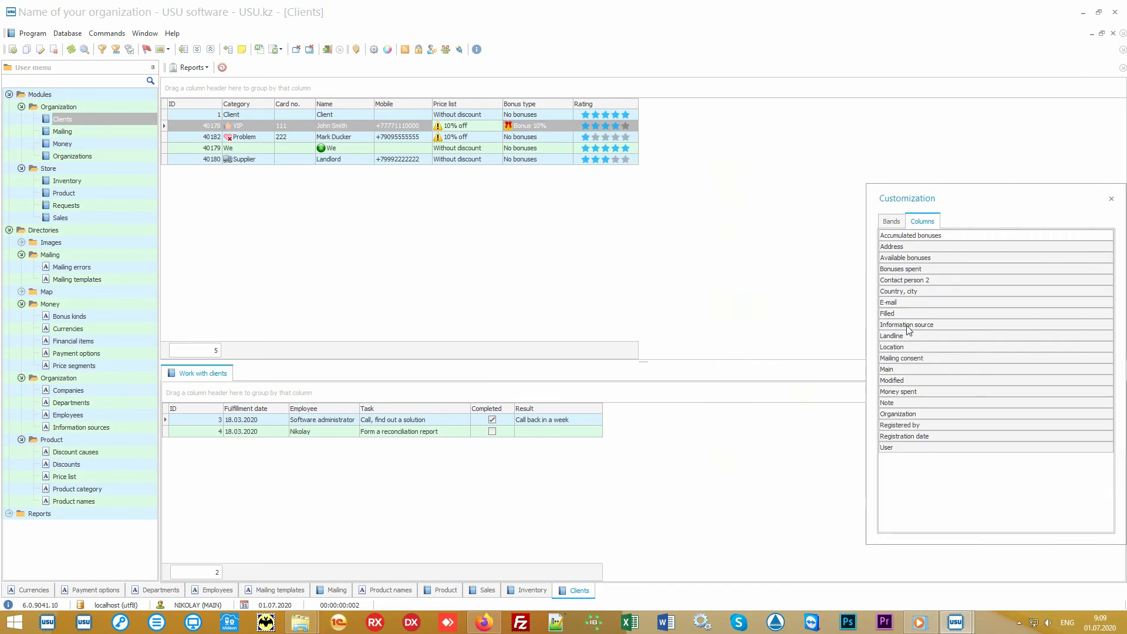
drag(968, 326, 643, 107)
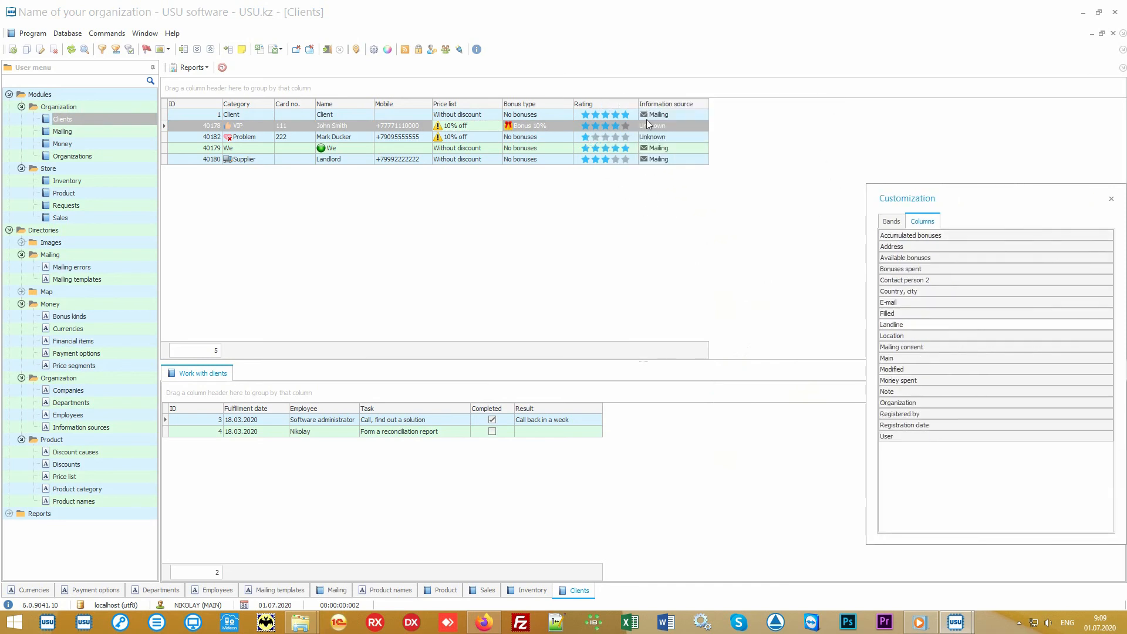
click(1112, 198)
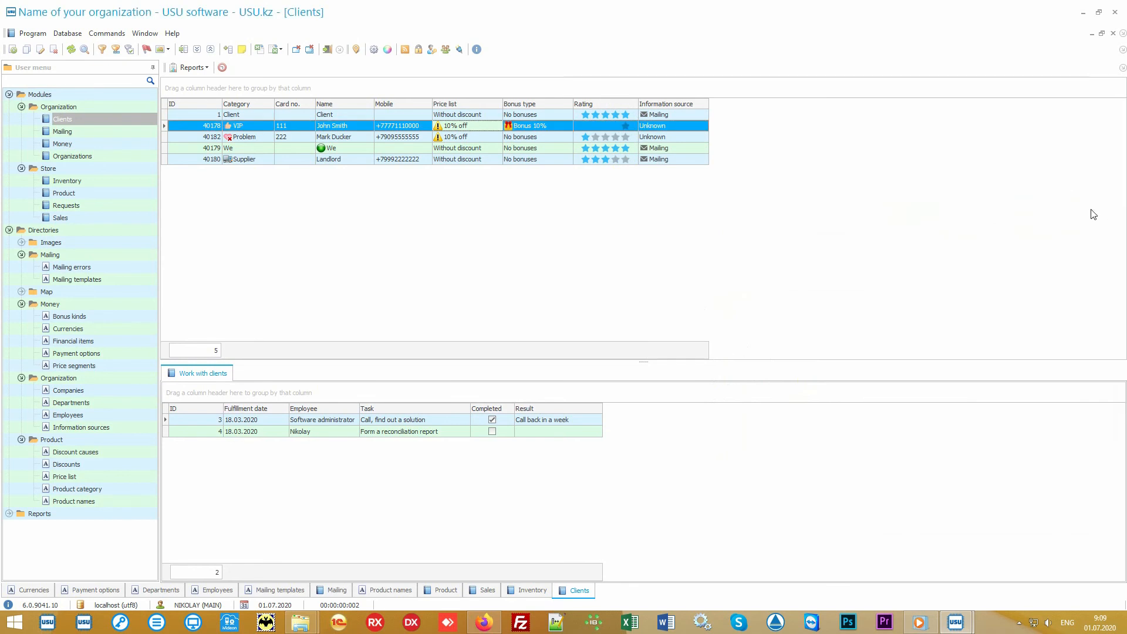
Check the information source of the default and VIP clients, and the VIP client's bonus type
click(697, 115)
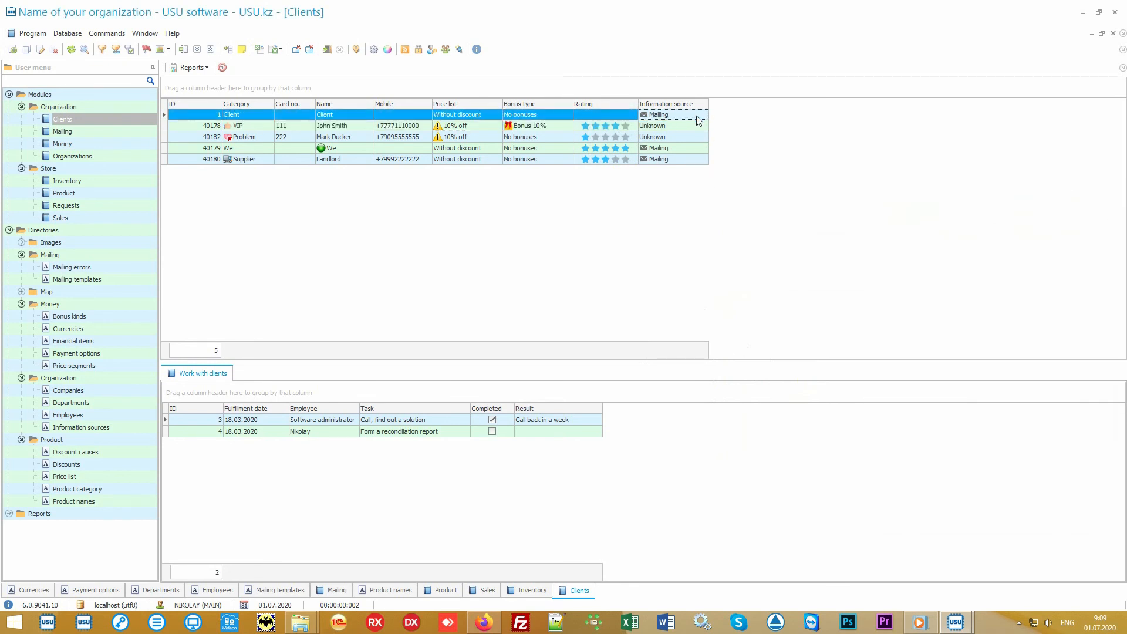
click(696, 127)
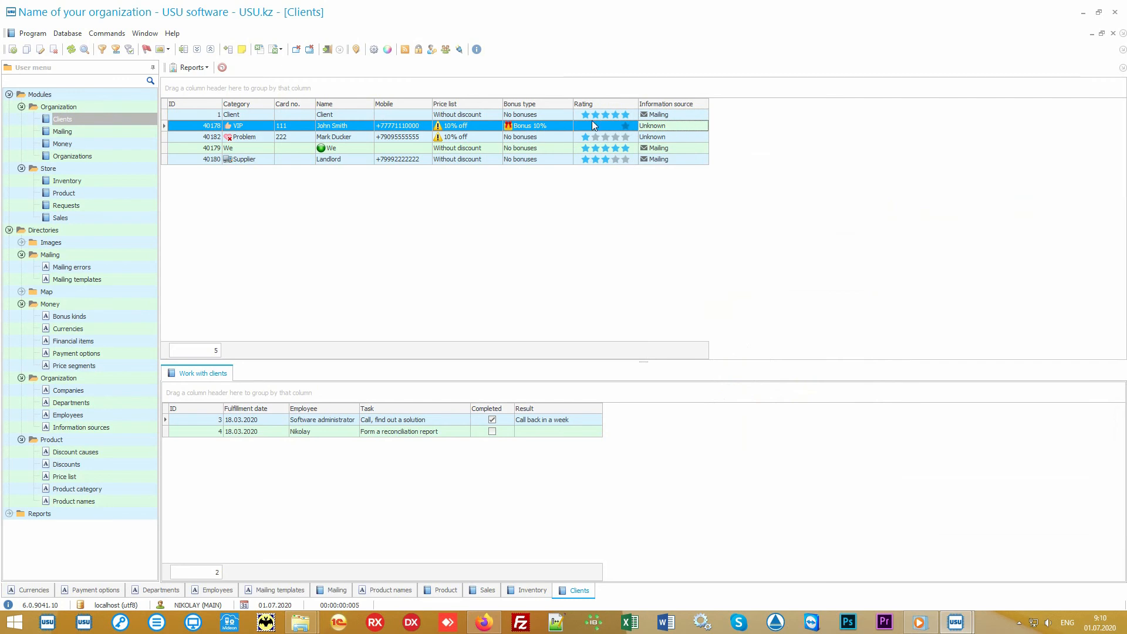
click(555, 125)
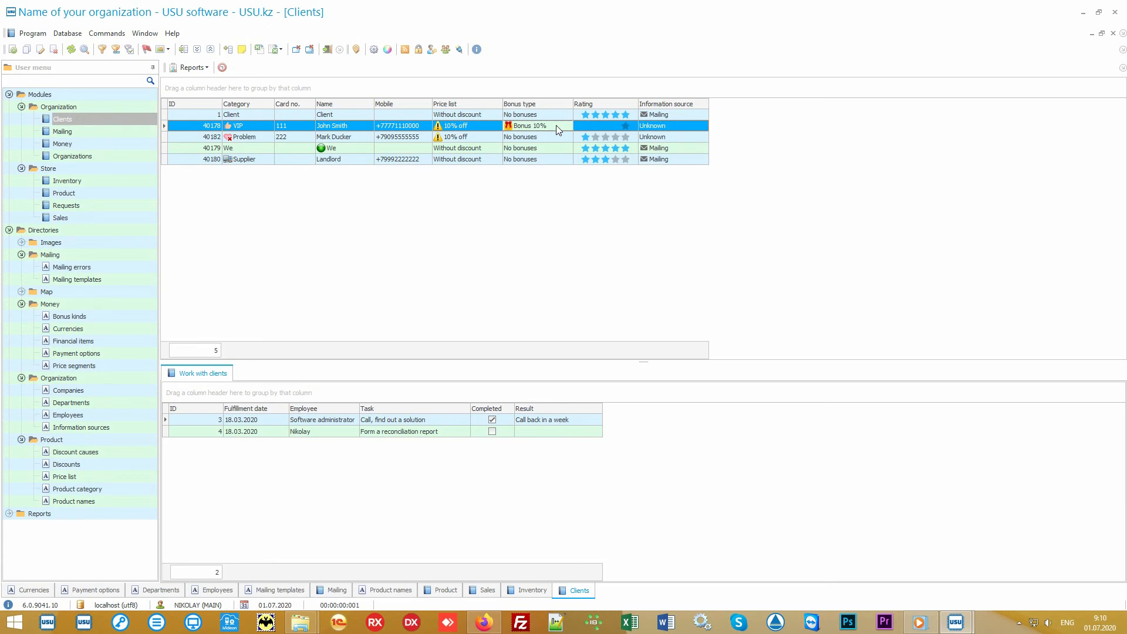
Generate the Mailing report with mailing consent enabled and view its mailing recipients without creating a mailing list
click(8, 230)
click(8, 243)
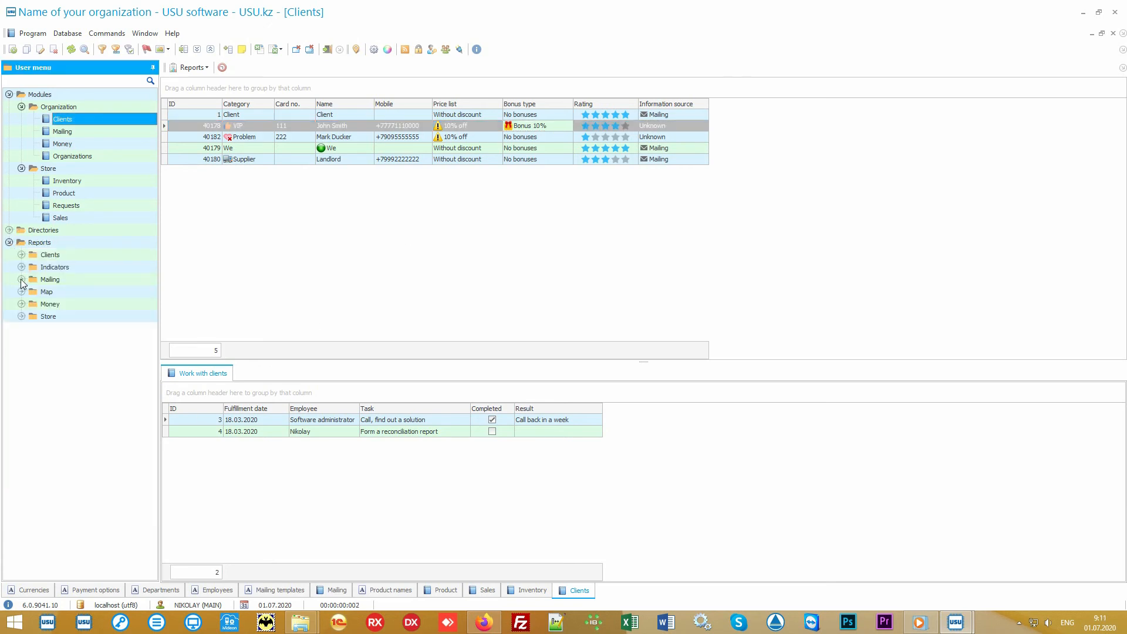
click(21, 280)
double_click(61, 292)
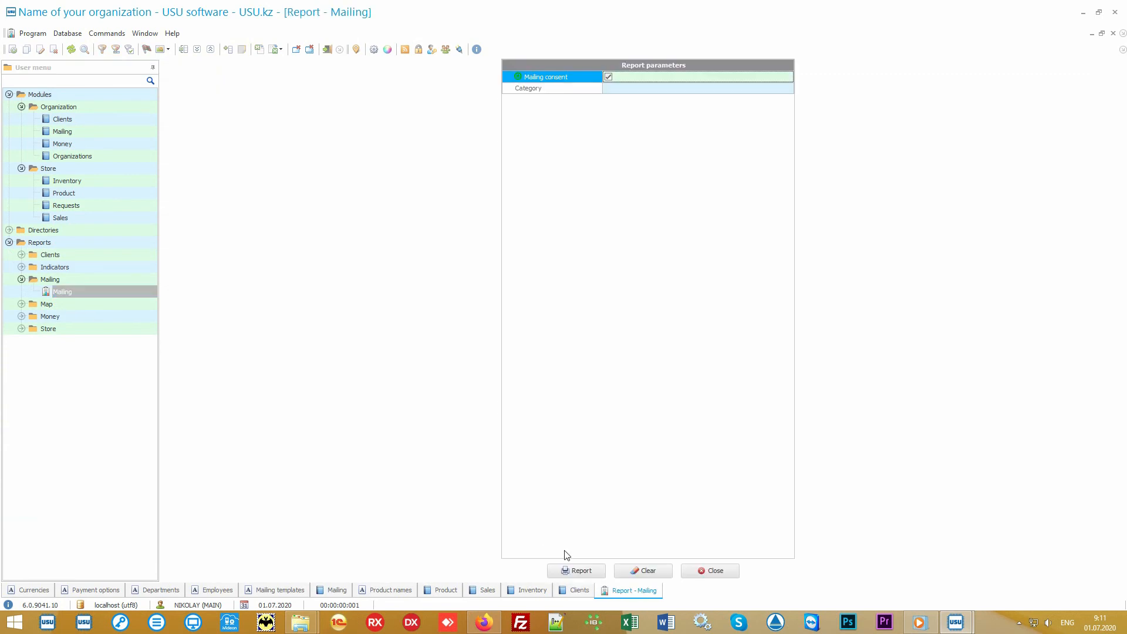
click(571, 570)
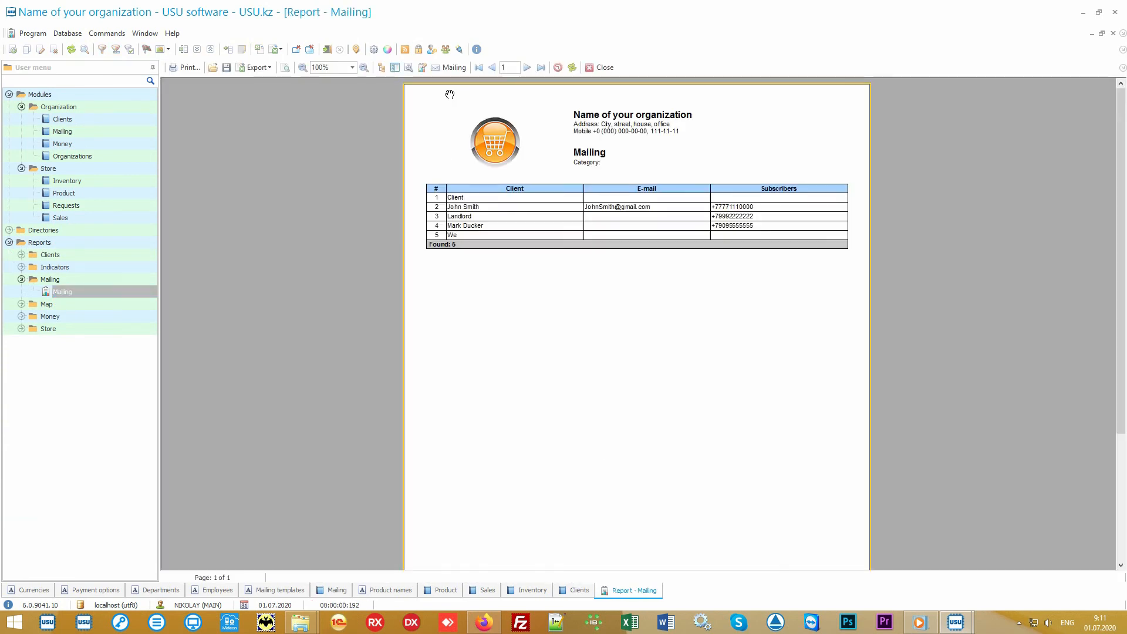
click(455, 68)
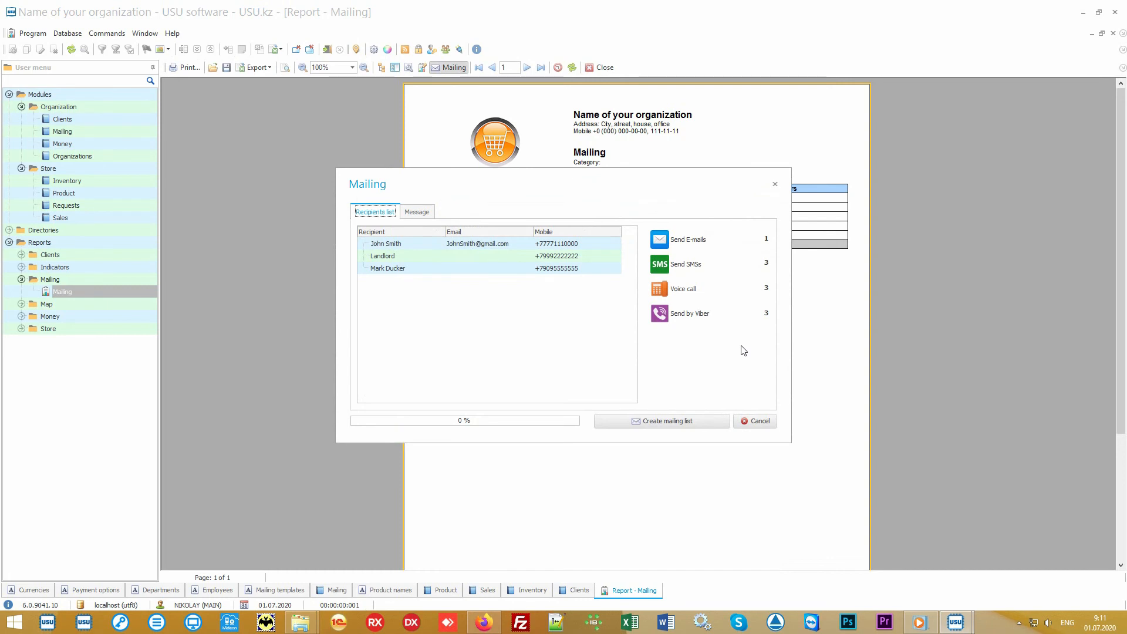
click(759, 422)
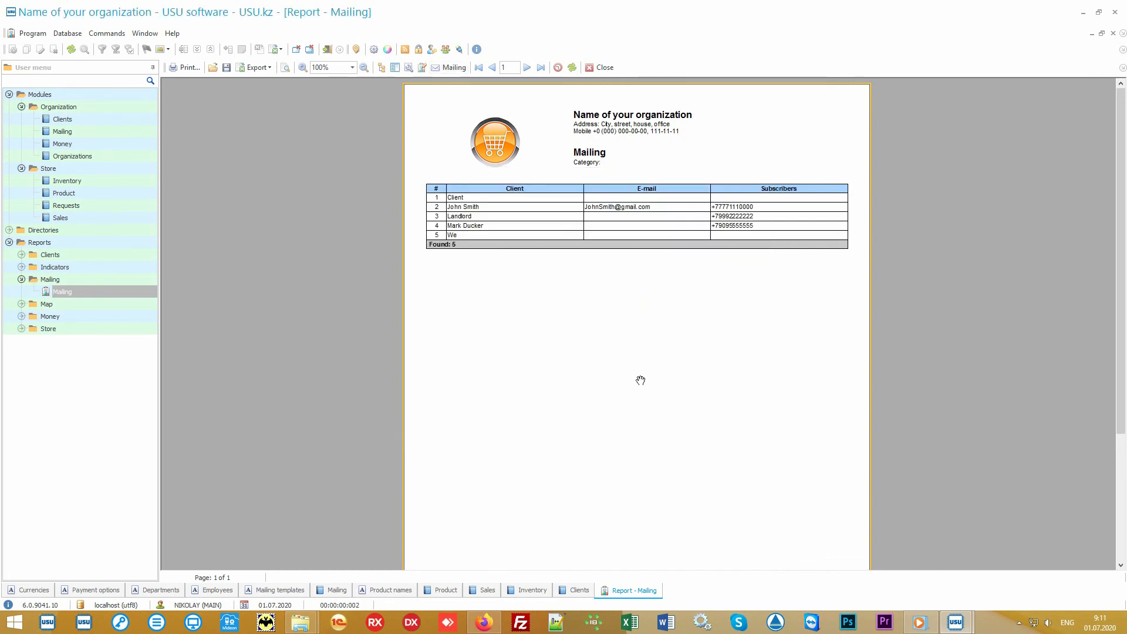
Generate the Salary report from the Money reports with the preset period and no employee filter
click(121, 317)
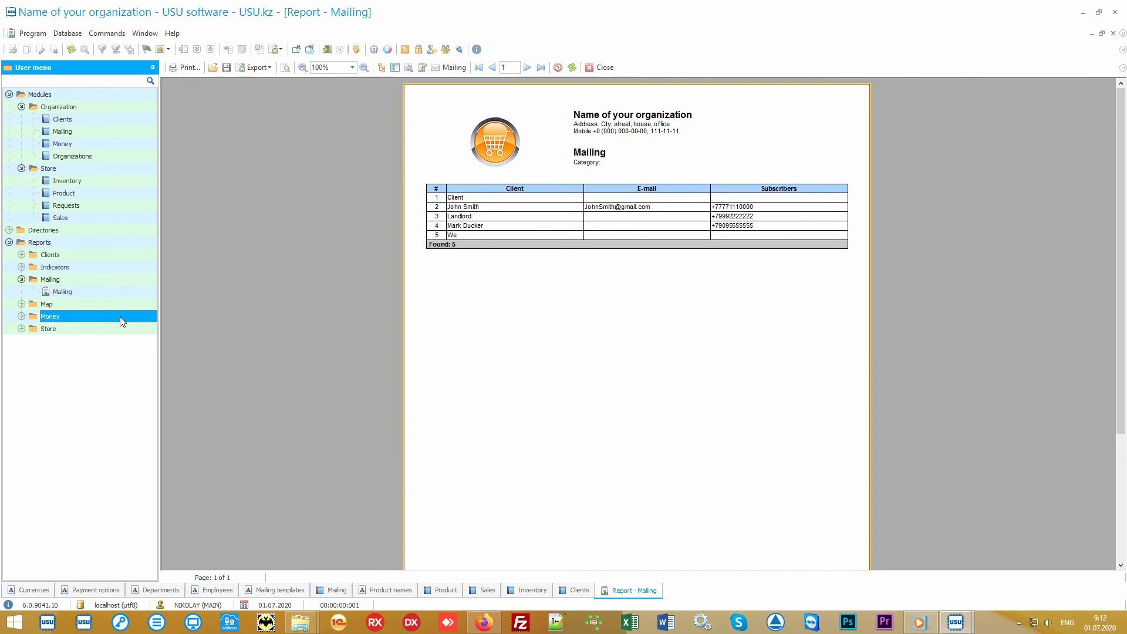
double_click(119, 316)
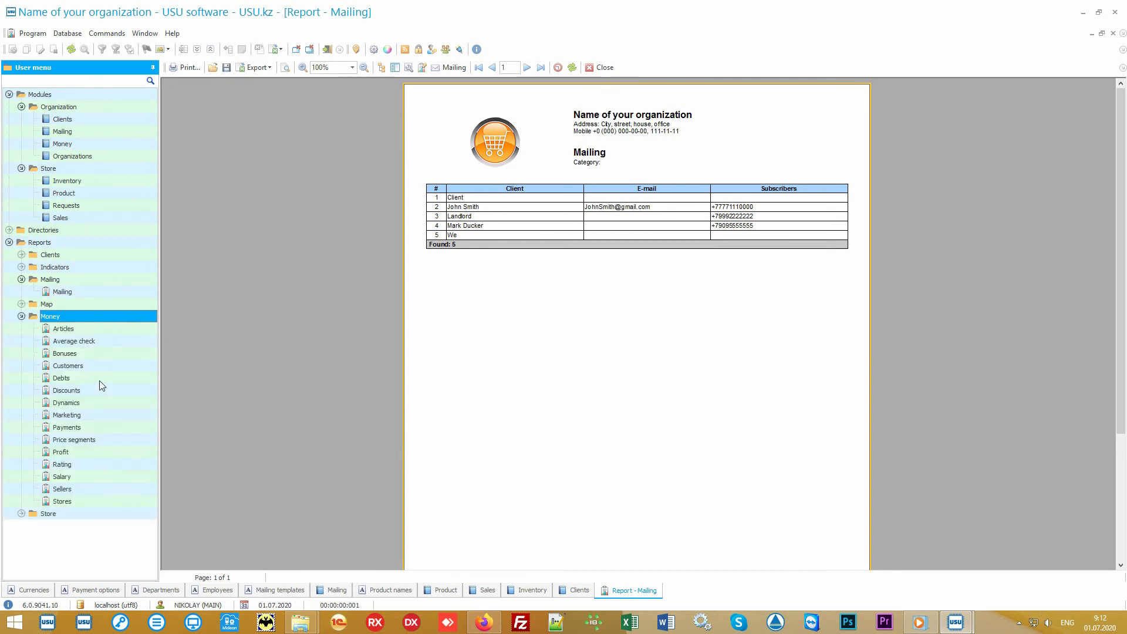
double_click(84, 477)
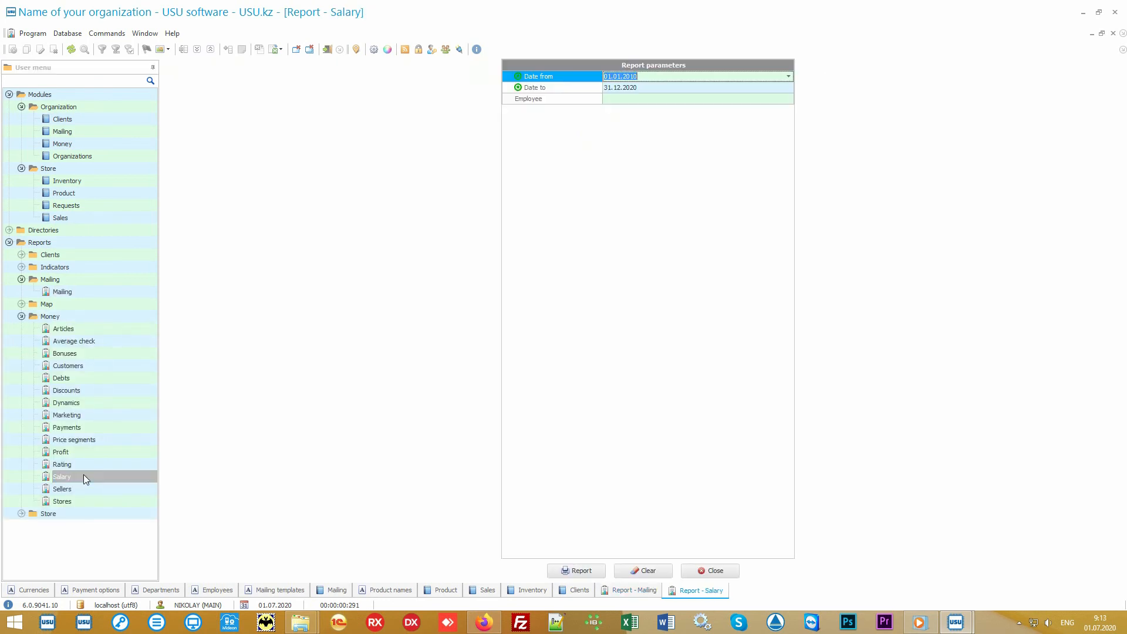
click(574, 570)
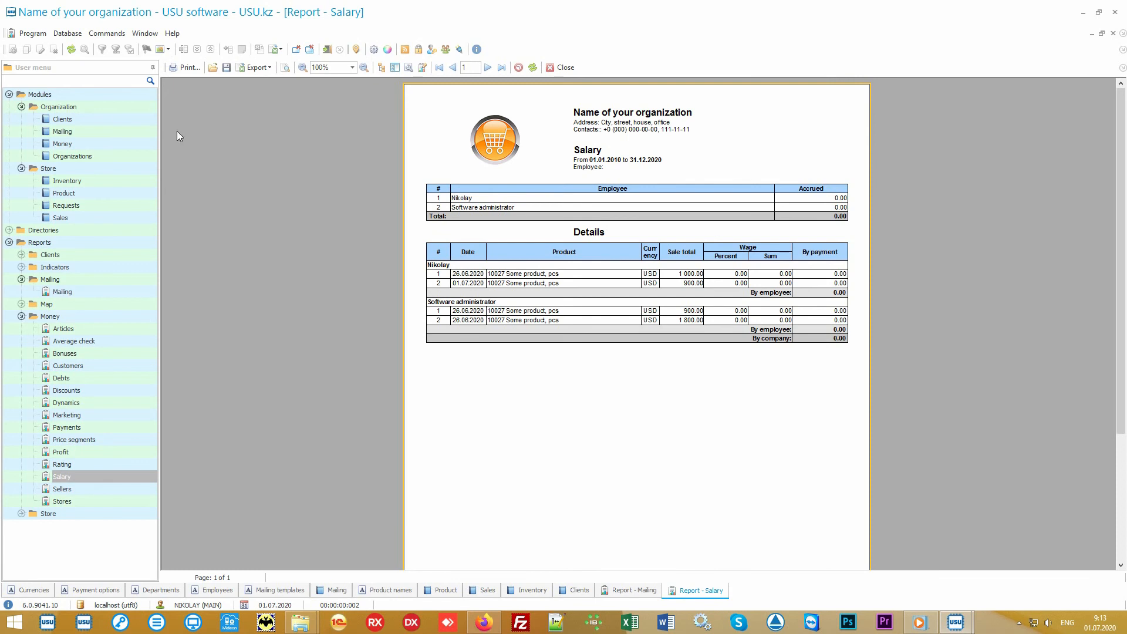
Return to the Clients module and collapse the Modules, Mailing and Money groups in the navigation tree
click(96, 119)
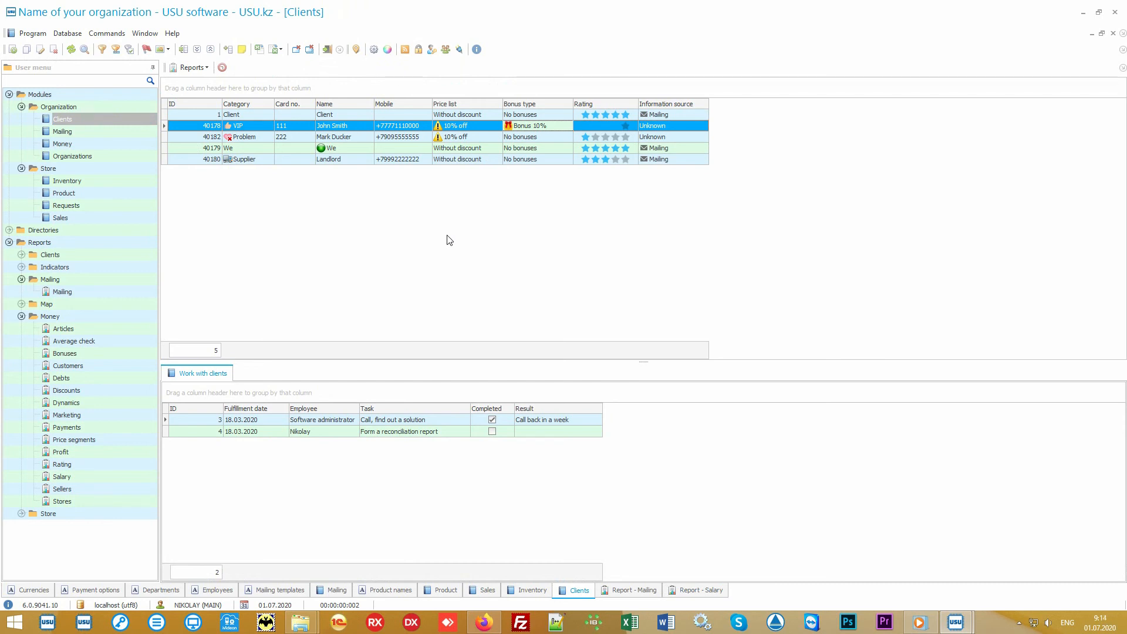
click(21, 96)
click(8, 95)
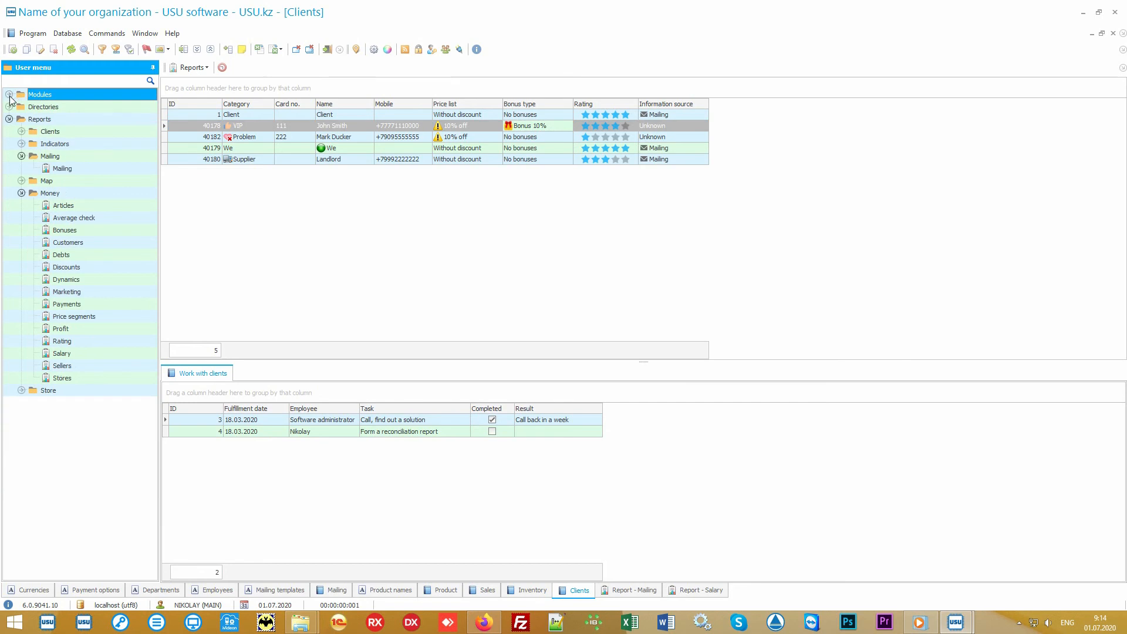
click(51, 157)
click(22, 156)
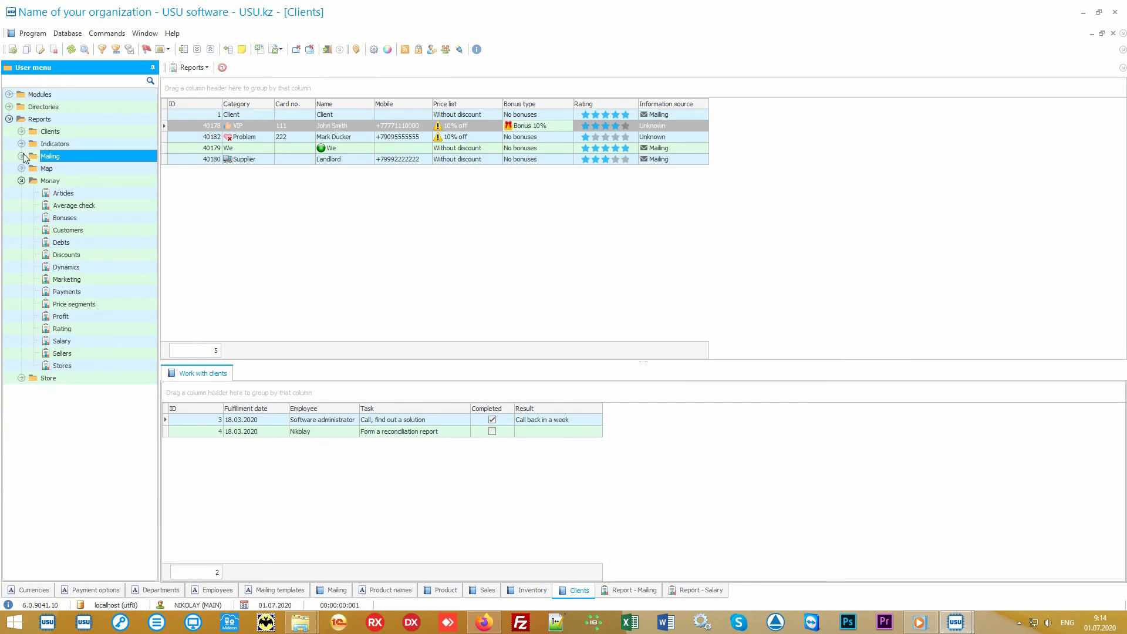
click(33, 181)
click(22, 181)
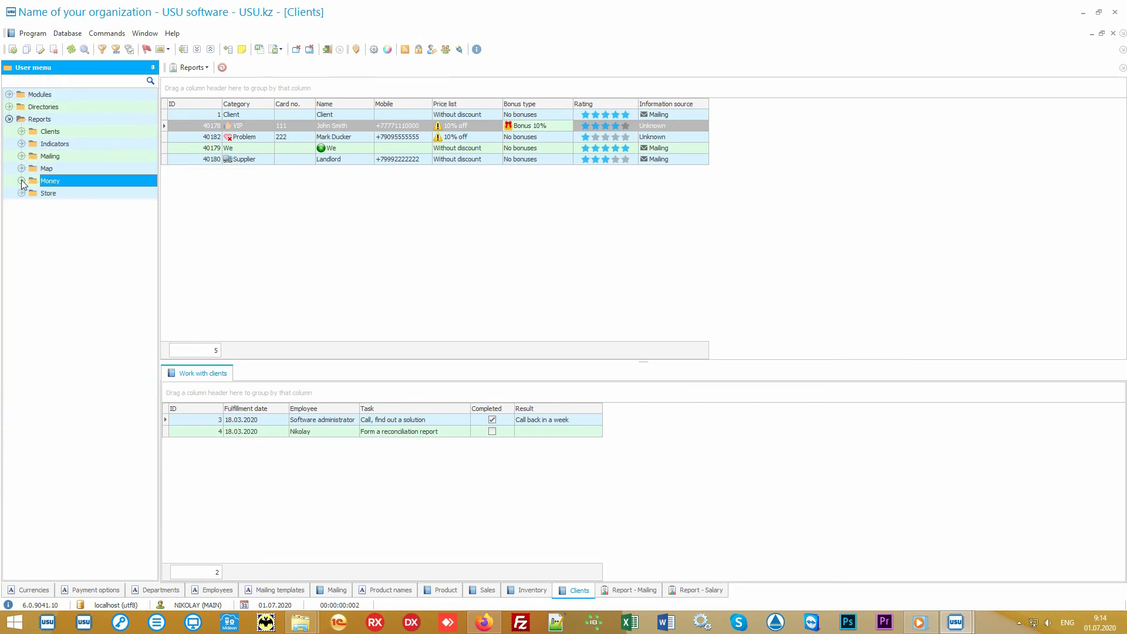
Generate the Popularity report from the Store reports with the preset period
double_click(58, 195)
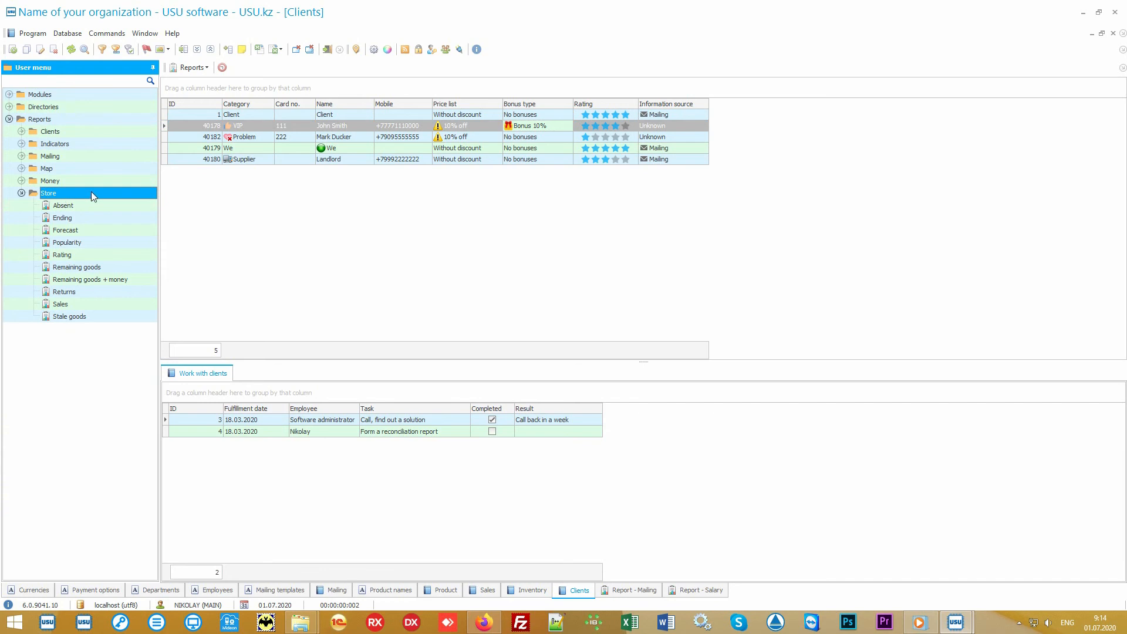
double_click(96, 242)
click(582, 570)
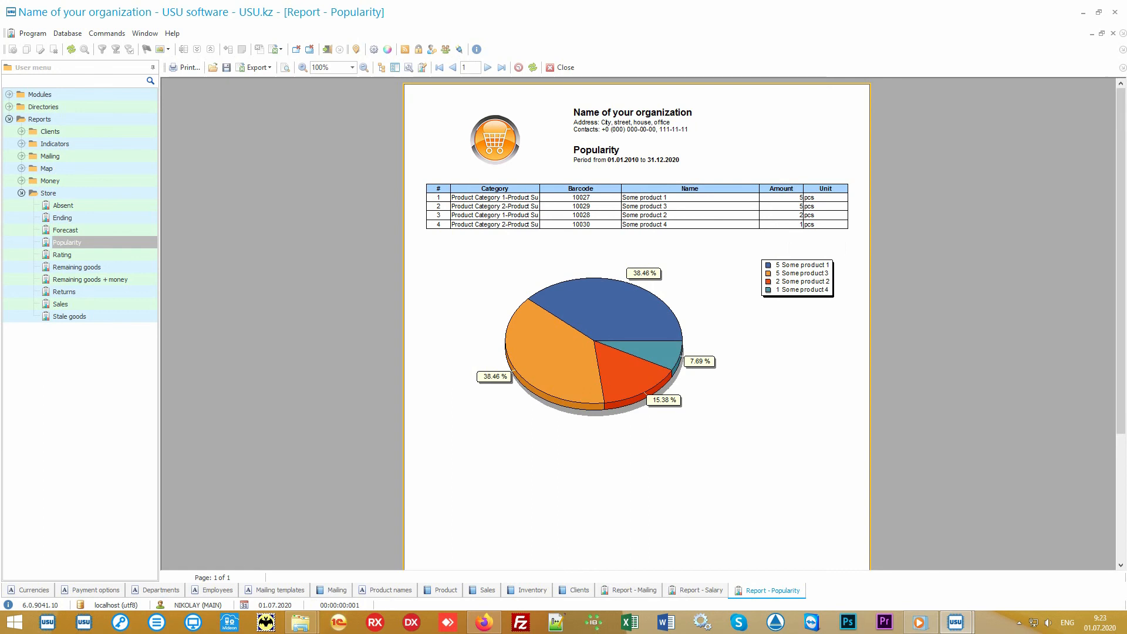
Generate the Store group's Rating report with the preset period and compare it with the Popularity report
double_click(109, 255)
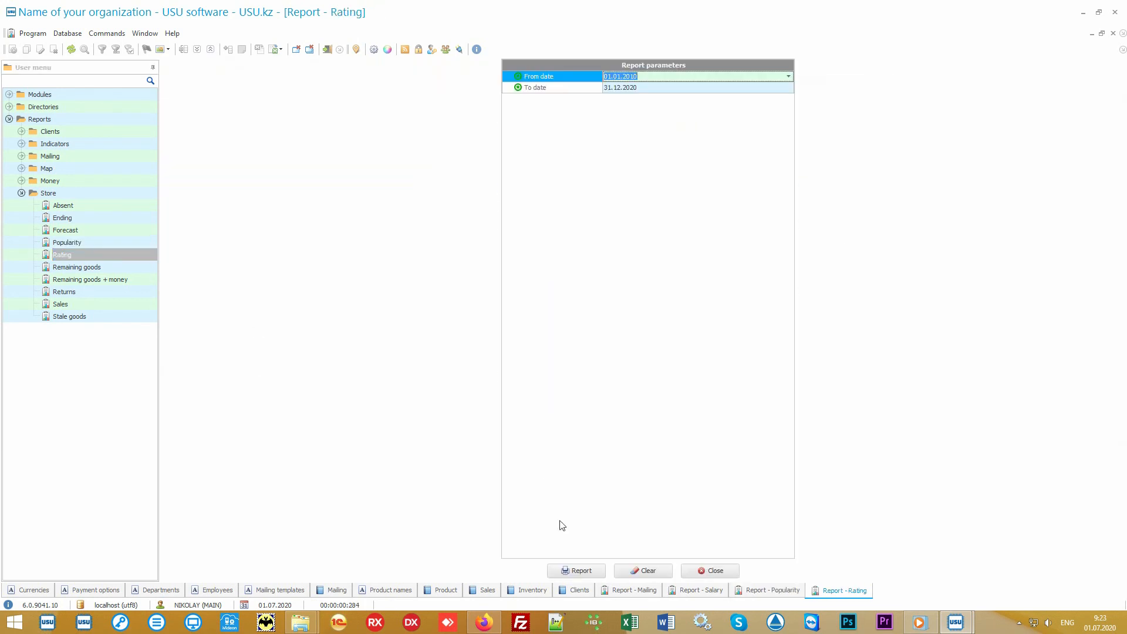
click(576, 570)
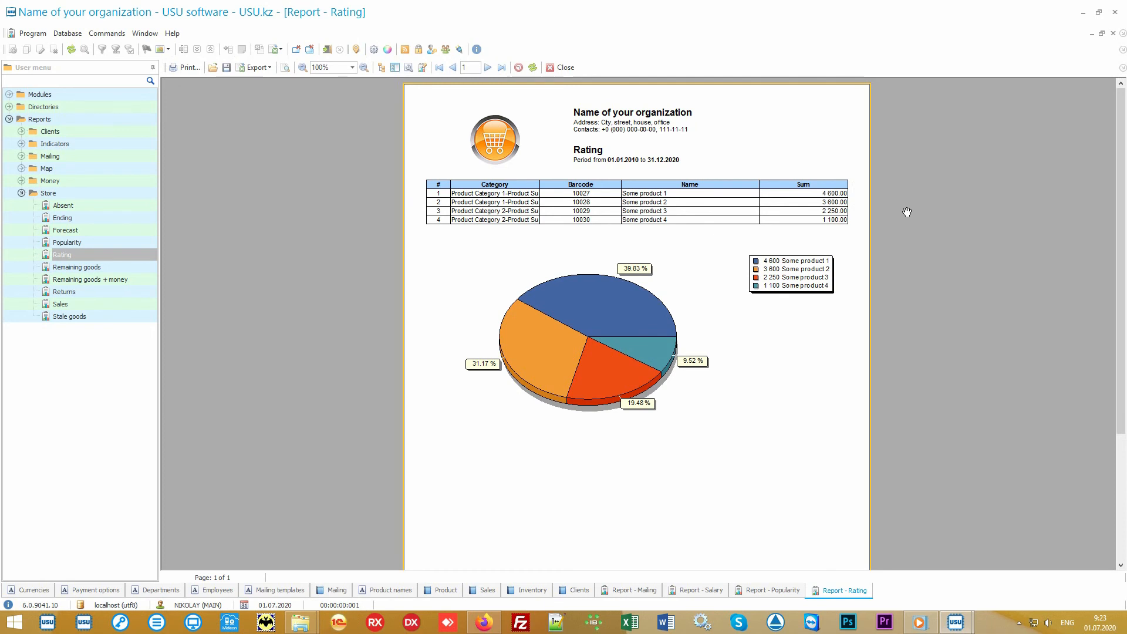
click(765, 591)
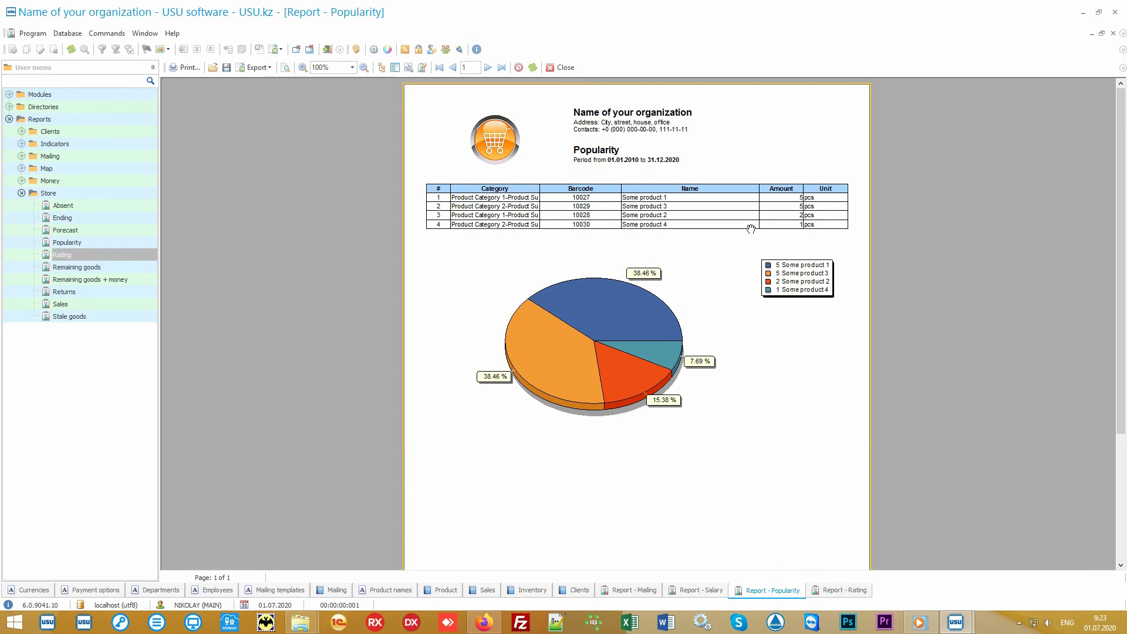
click(827, 594)
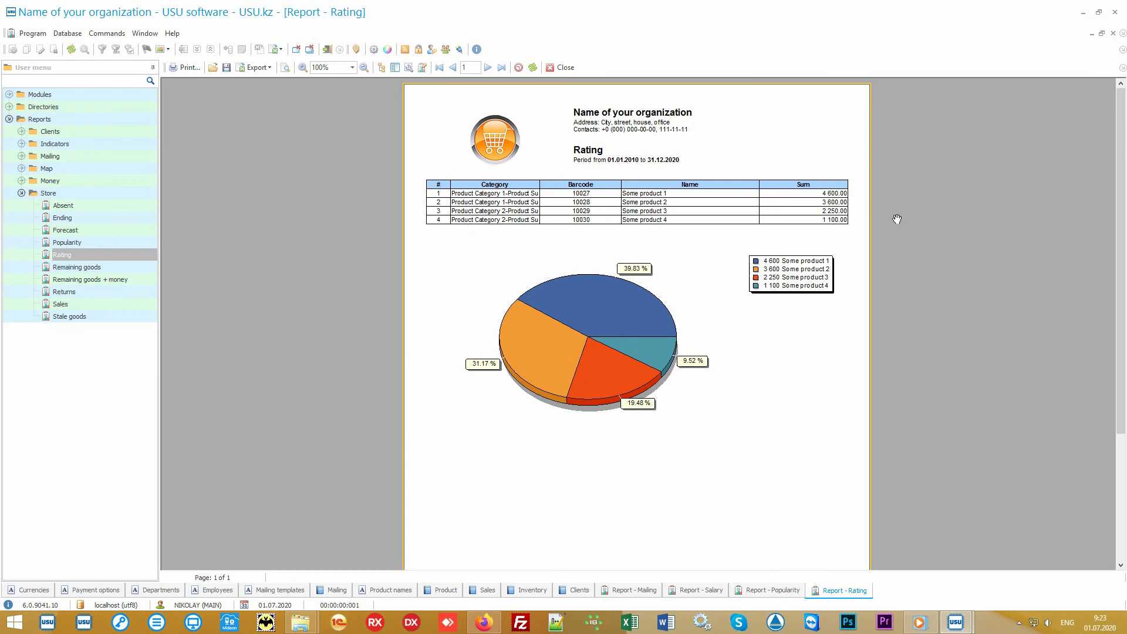
Generate the Sales report from the Store reports with the preset period and no category, store or seller filter
click(103, 303)
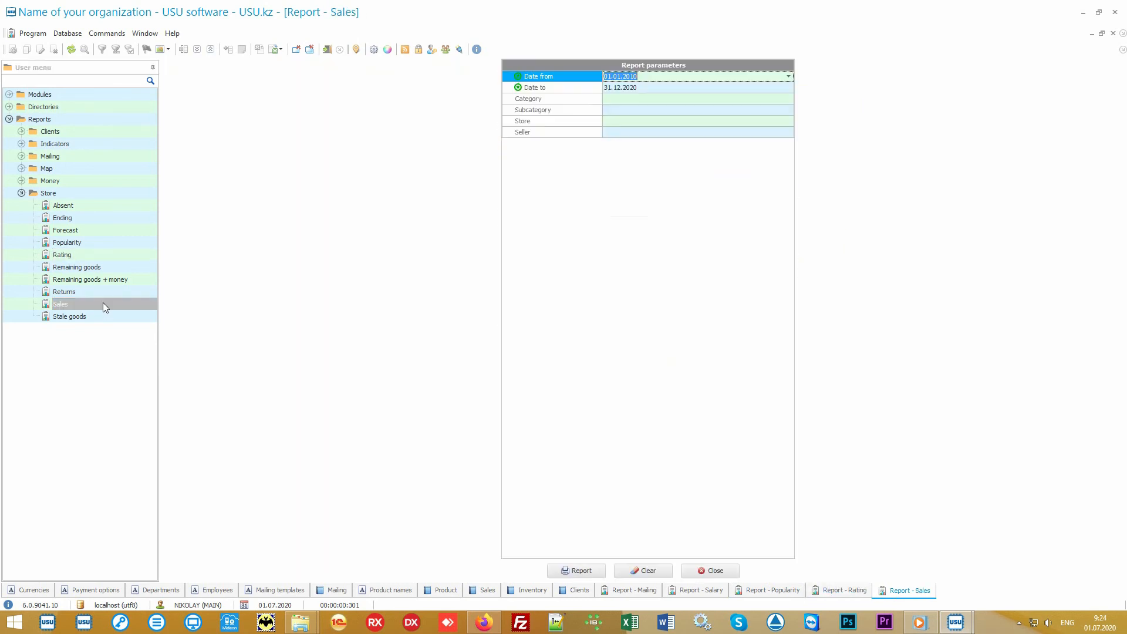
click(579, 567)
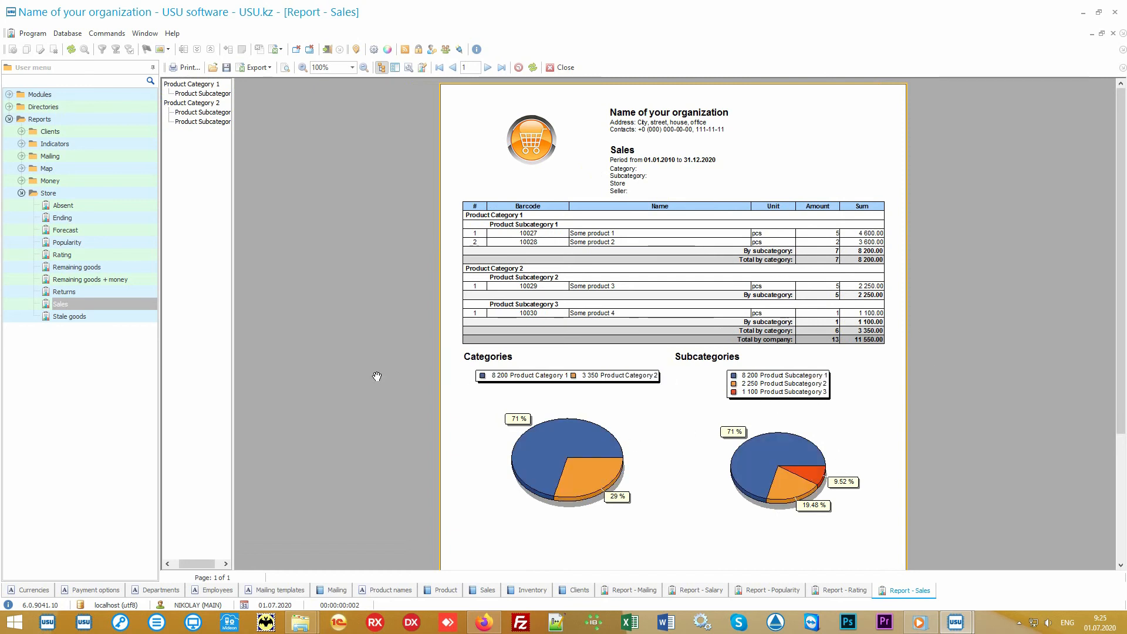
Generate another Sales report from the Store reports for the period 01.07.2020 to 05.07.2020, leaving the other filters empty
double_click(114, 301)
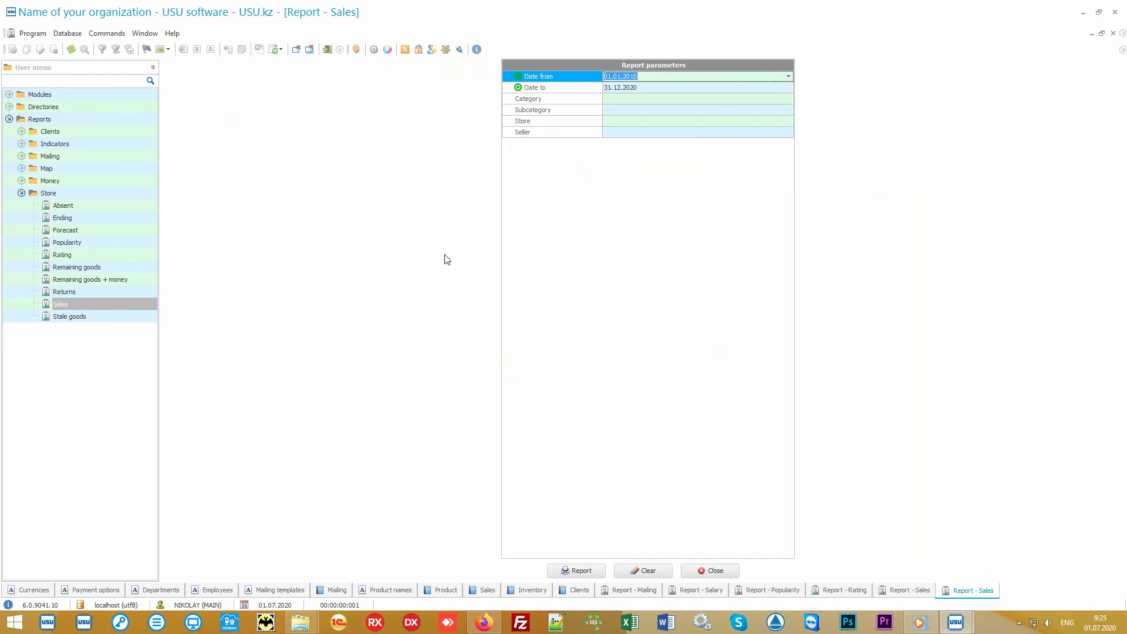
key(Delete)
key(Tab)
key(Delete)
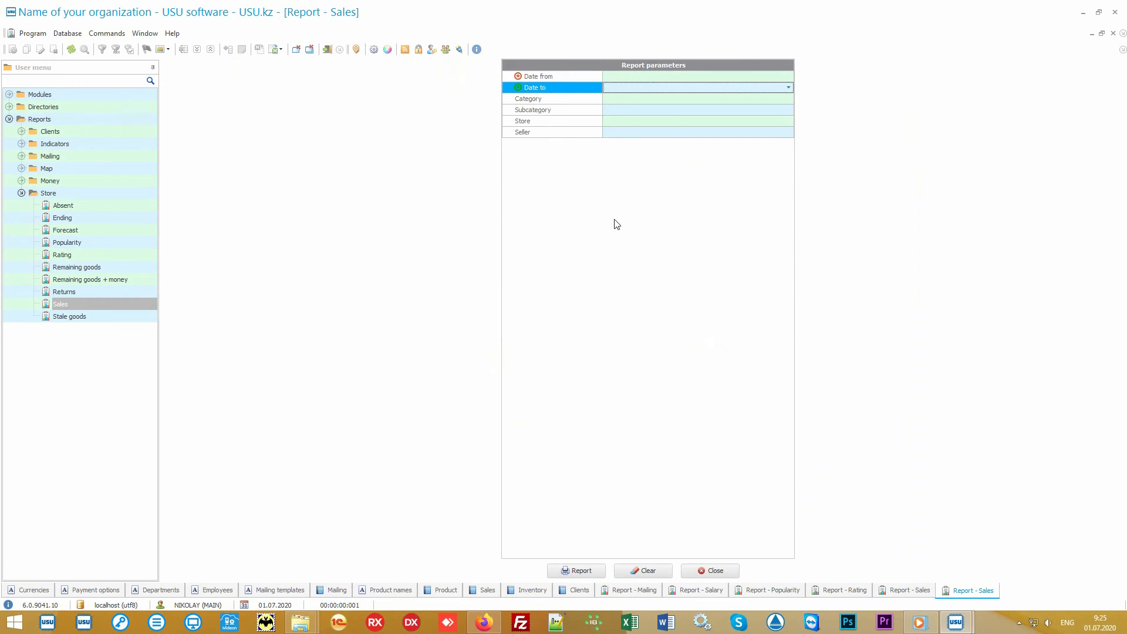
key(shift+Tab)
click(789, 76)
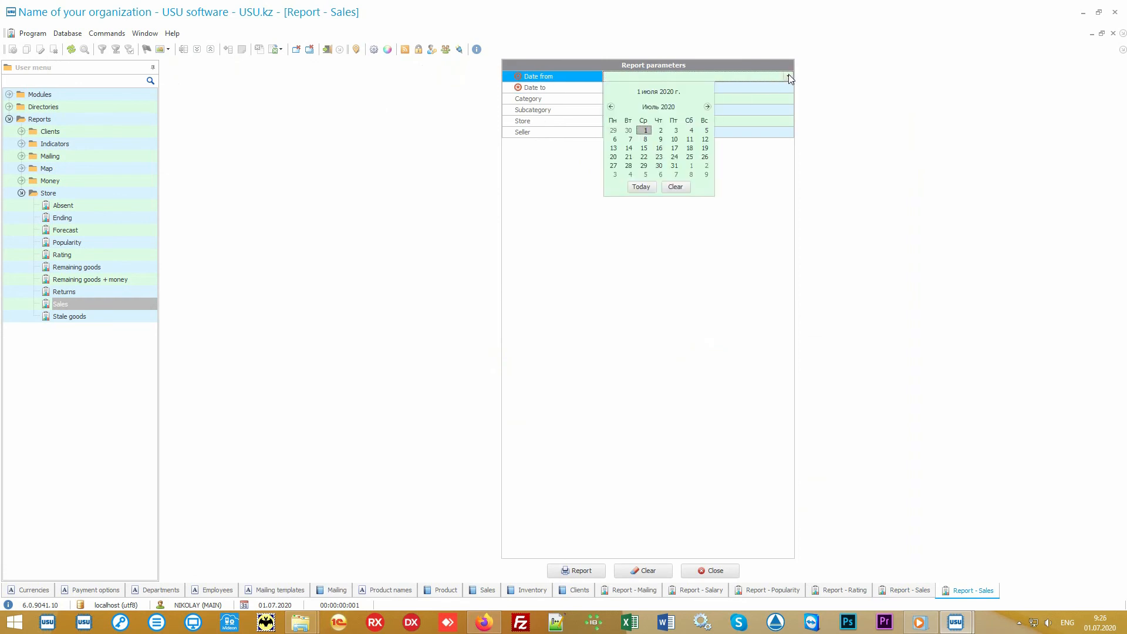
click(642, 186)
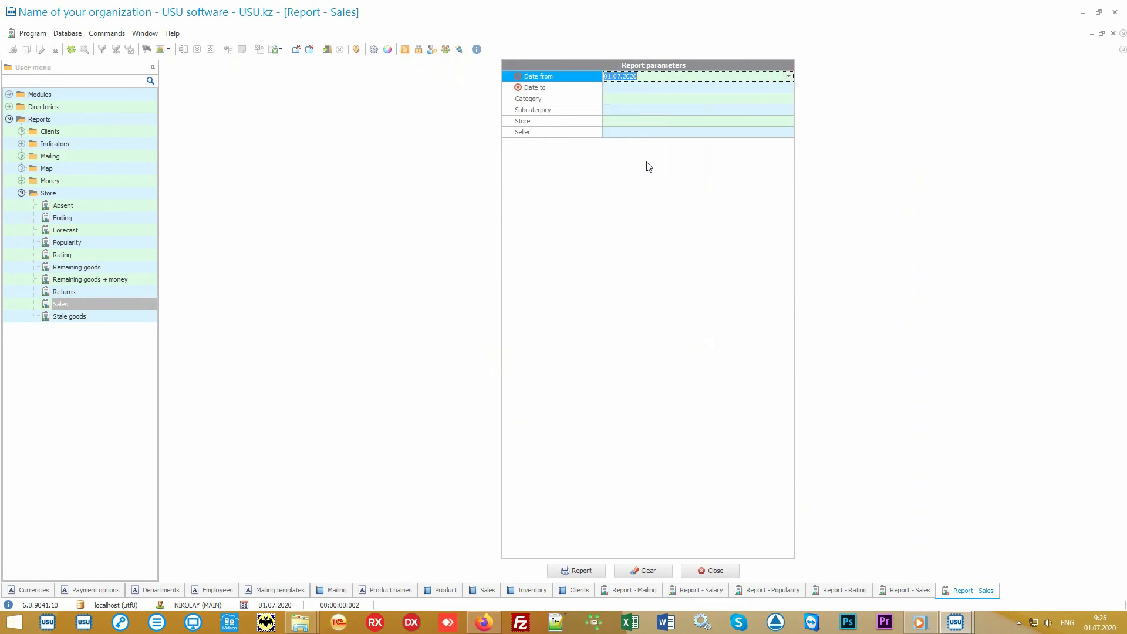
click(640, 87)
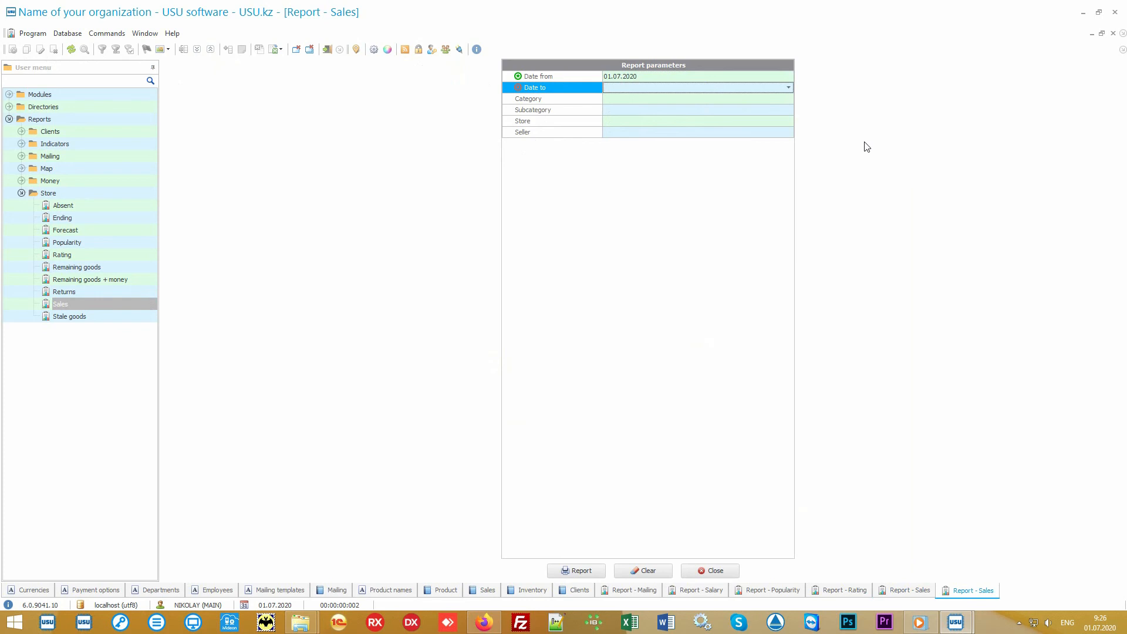
text(05.07.2020)
key(Tab)
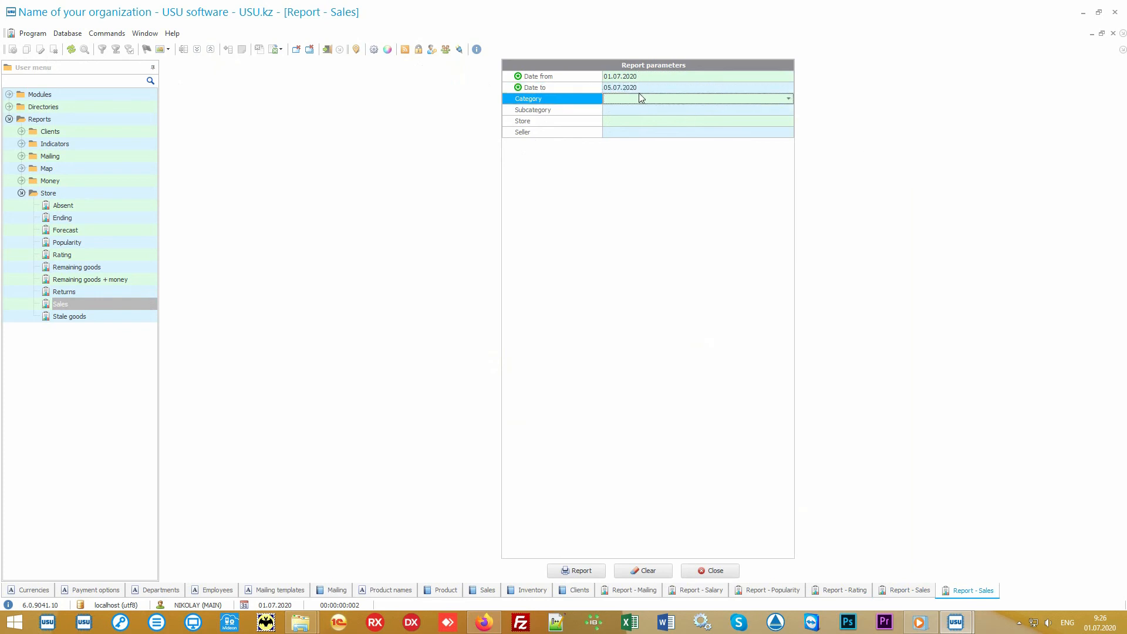
click(585, 572)
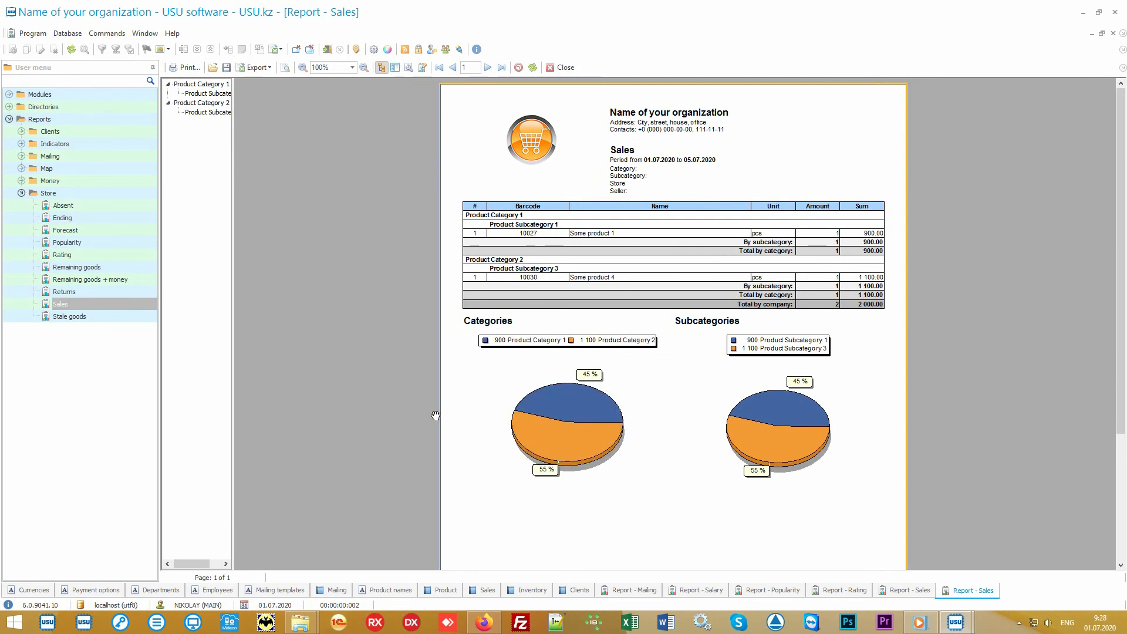
Look through the Store group's reports from Absent to Stale goods and check which reports the Money group contains
click(87, 194)
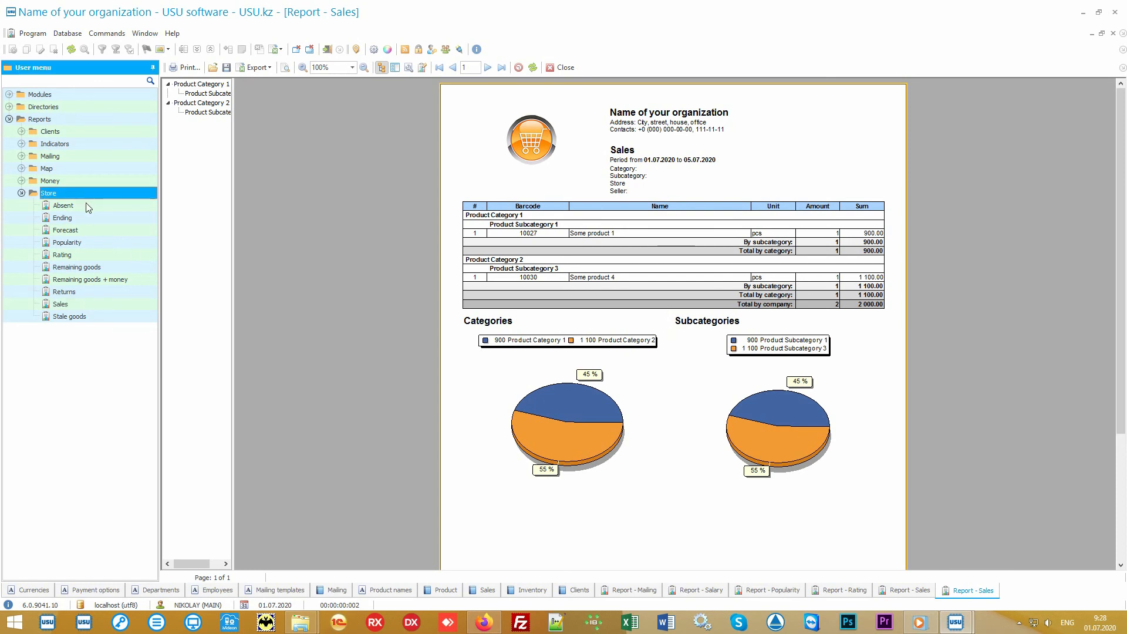
key(Down)
key(Down)
key(Down)
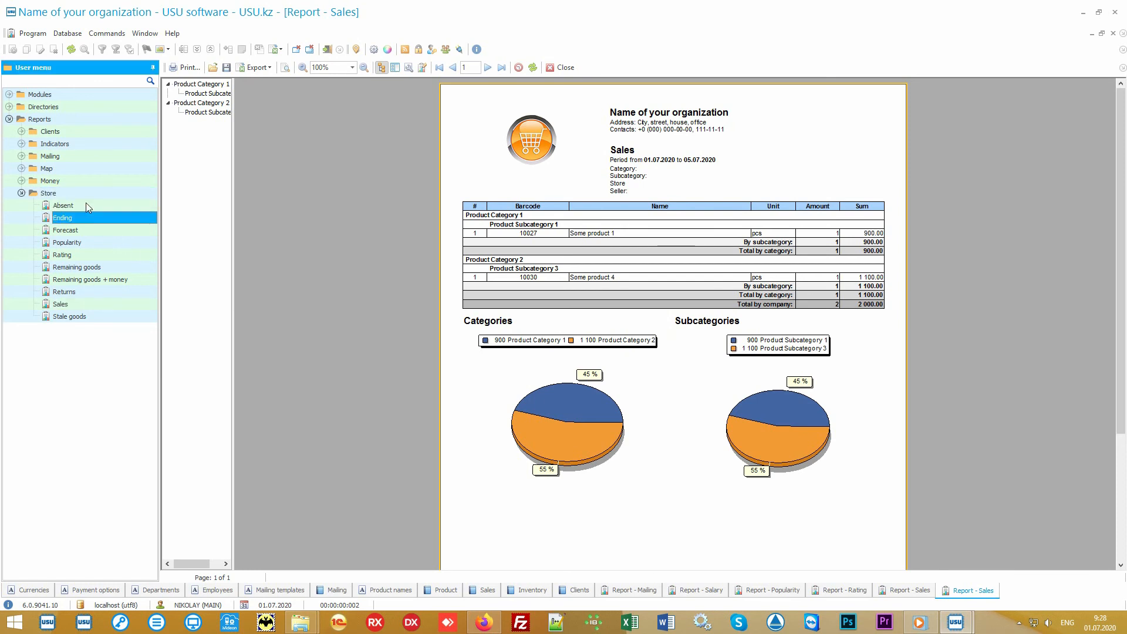
key(Down)
key(Down)
key(Down)
key(Down)
key(Down)
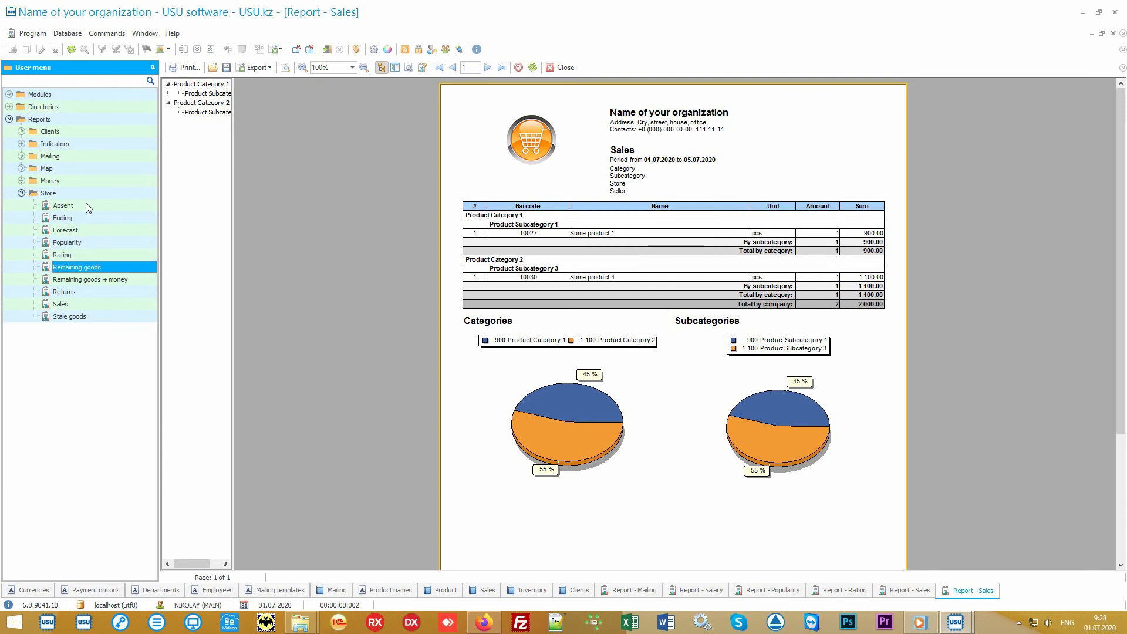
key(Down)
key(Down)
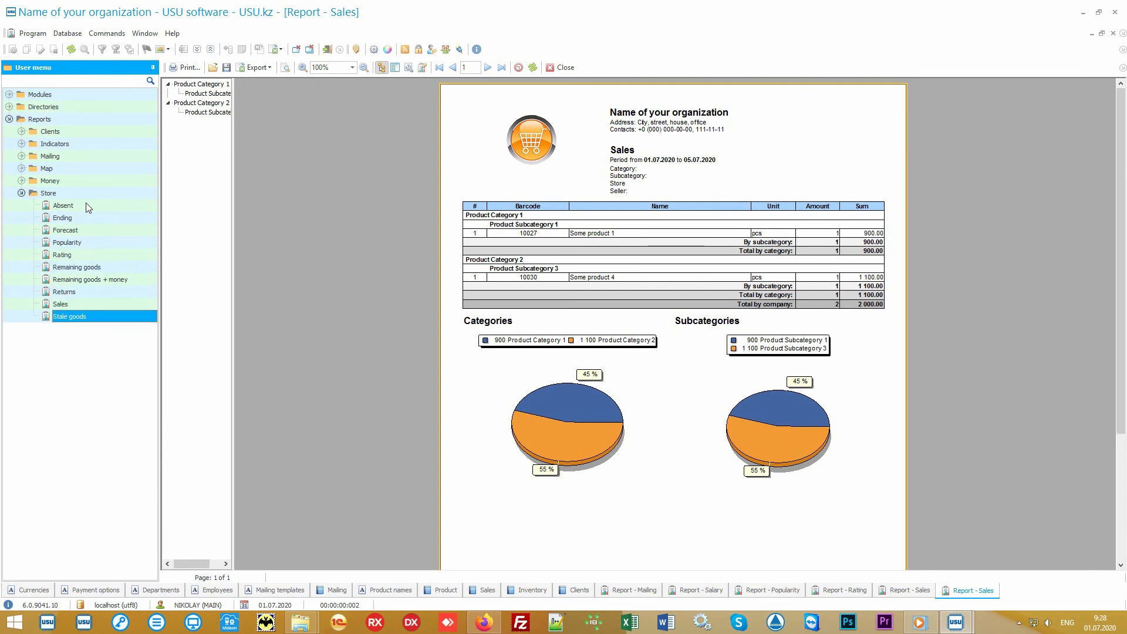
click(22, 180)
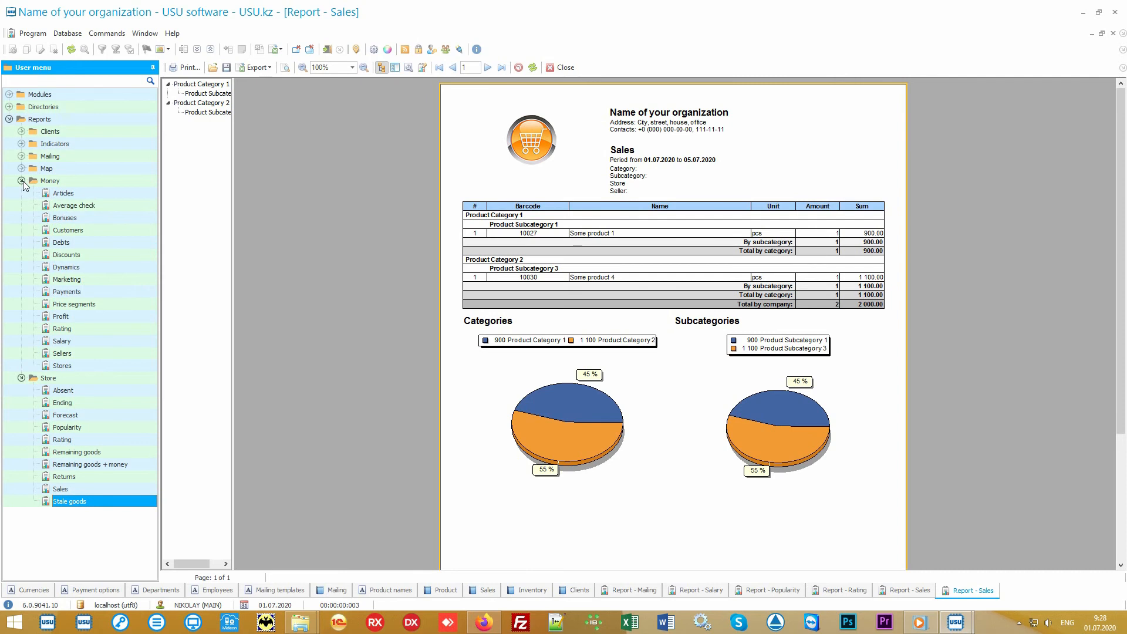
click(22, 181)
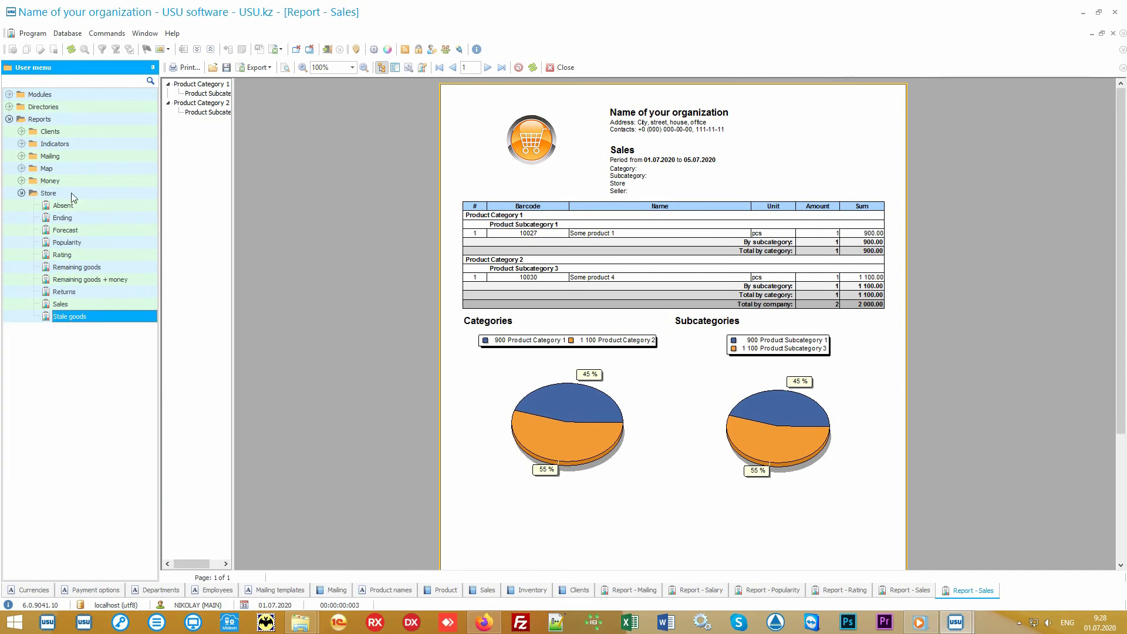
click(49, 193)
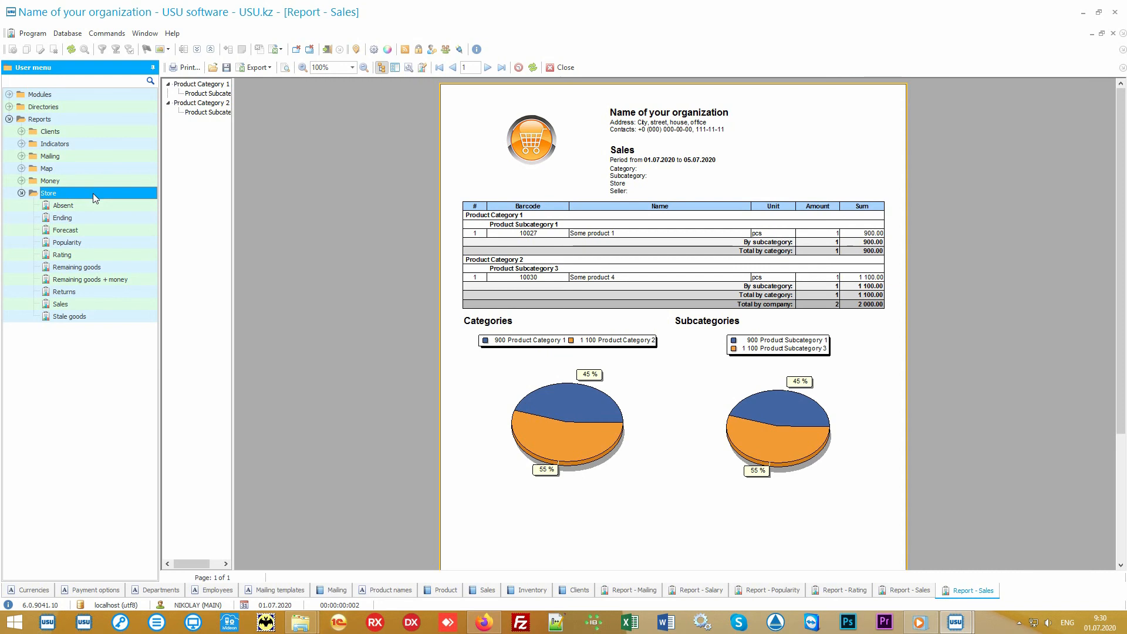
Open the Sales report parameters again and review the Date to, Category, Subcategory, Store and Seller filters, including the available categories
double_click(95, 305)
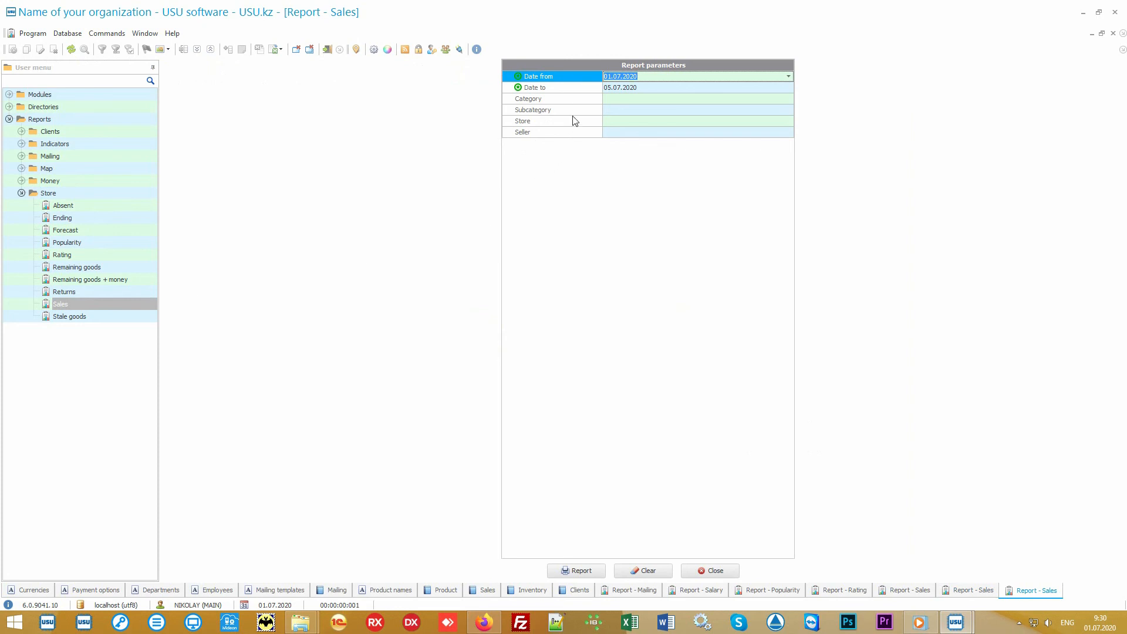
click(582, 92)
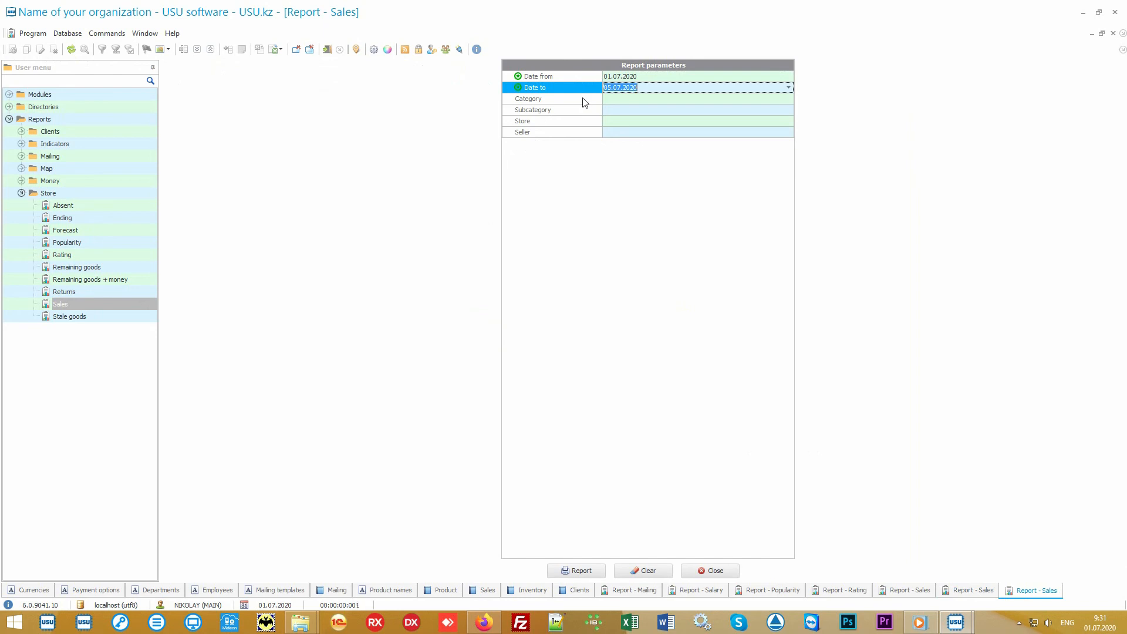
click(583, 99)
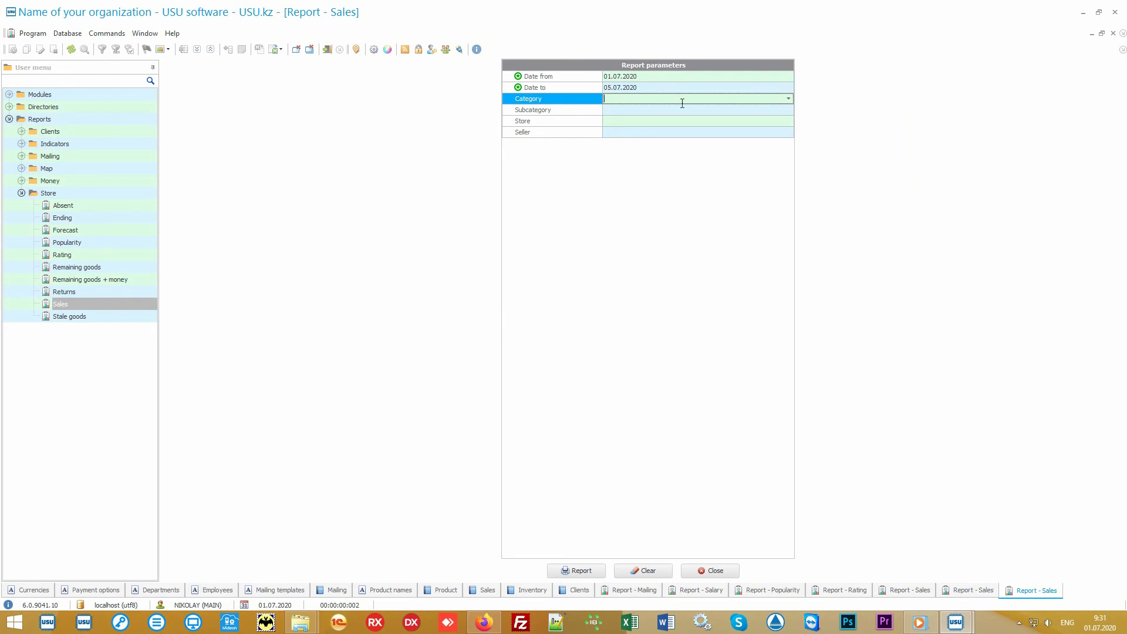
click(788, 100)
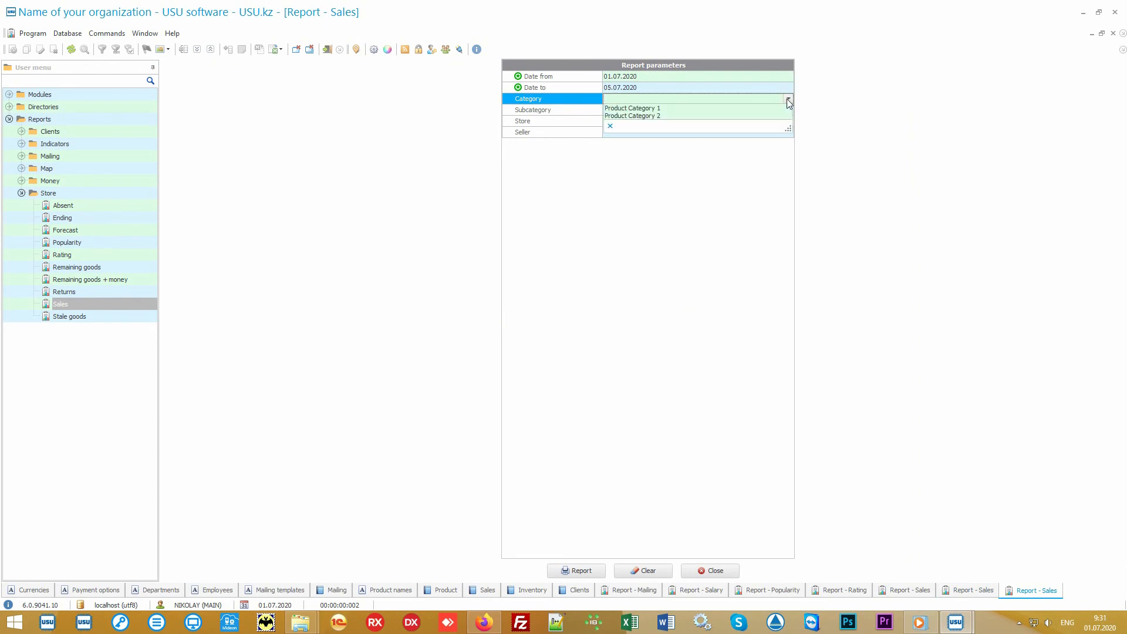
click(788, 101)
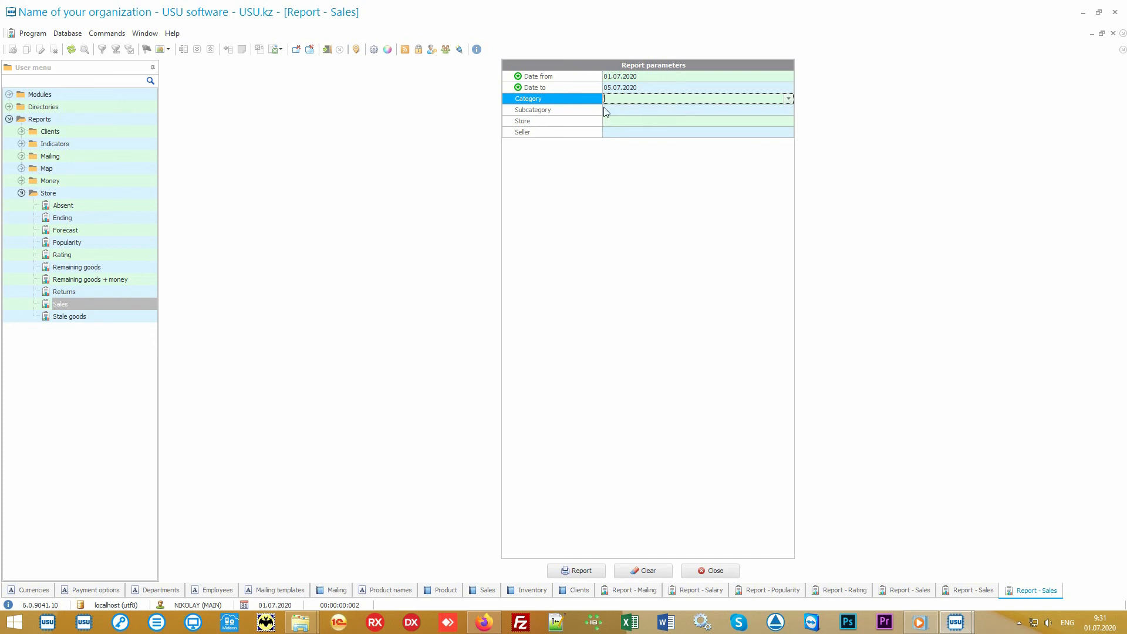
click(583, 111)
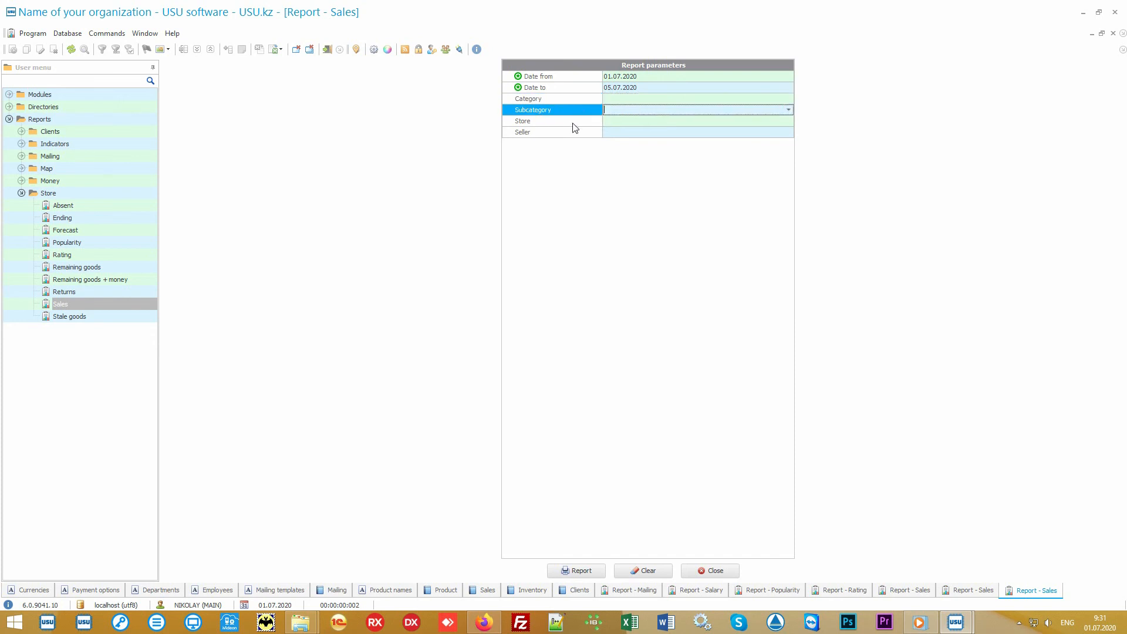
click(574, 123)
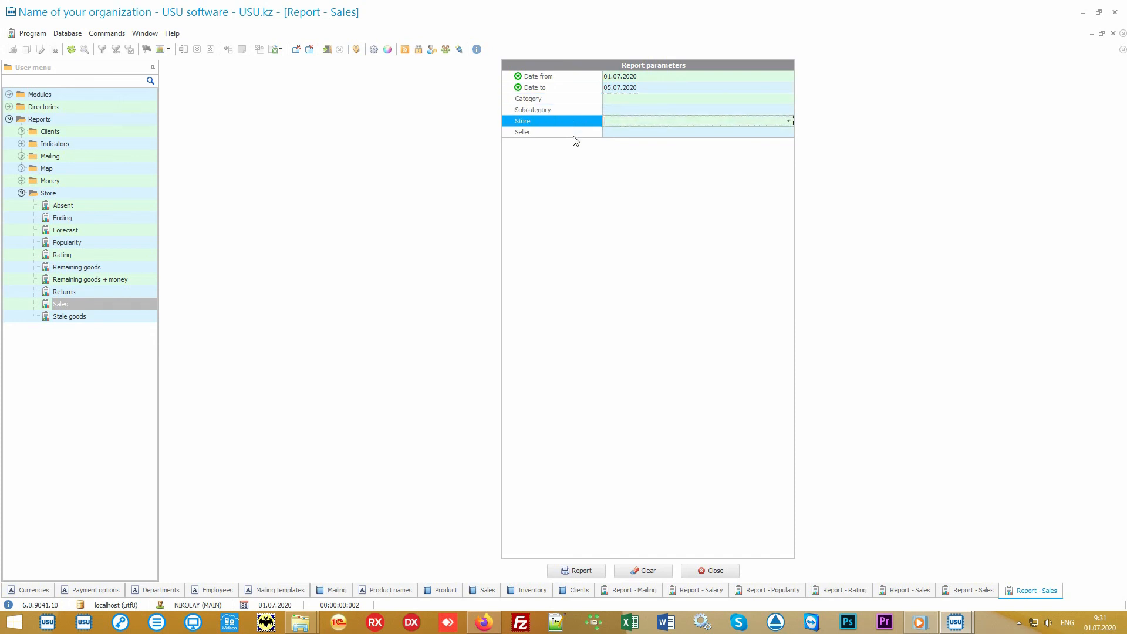
click(573, 134)
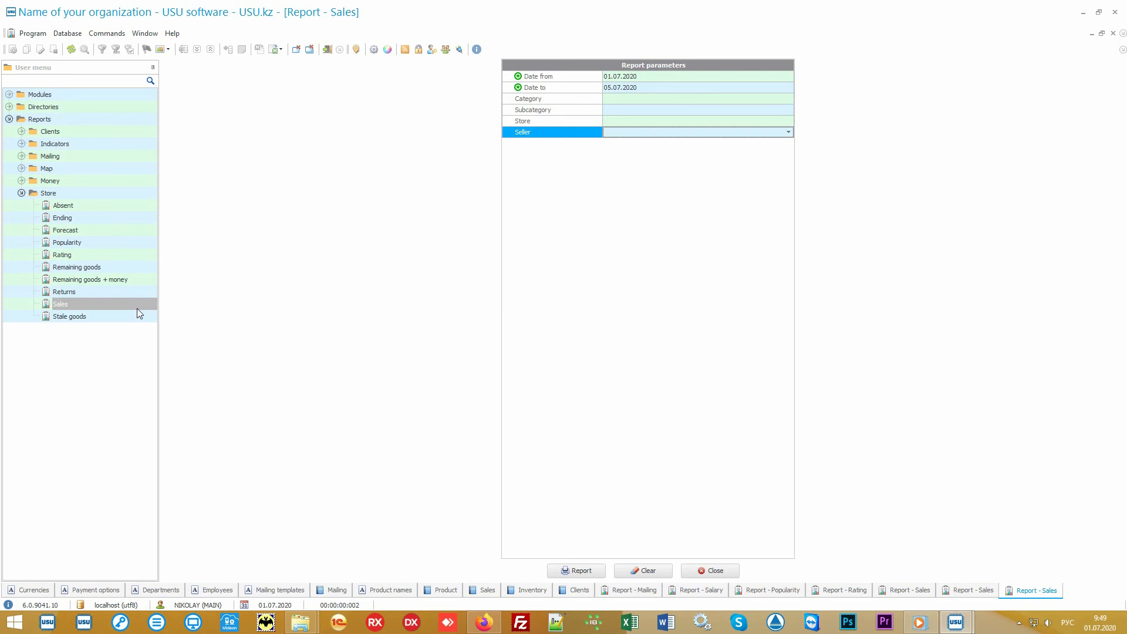
Generate the Stale goods report and the Absent report from the Store reports with their preset periods
click(107, 320)
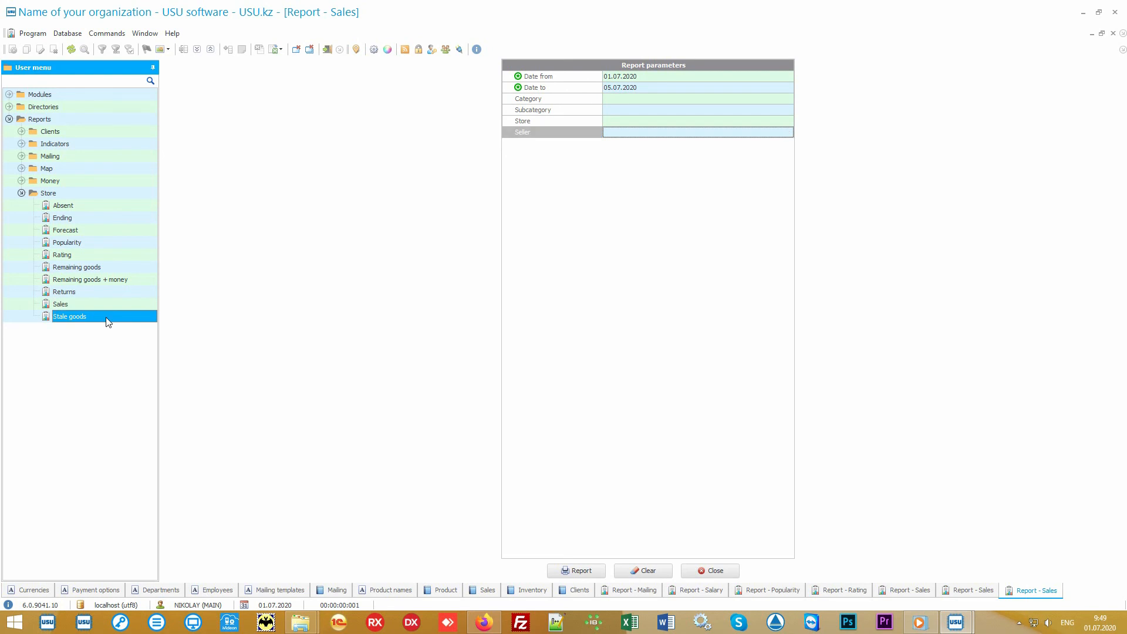
click(575, 571)
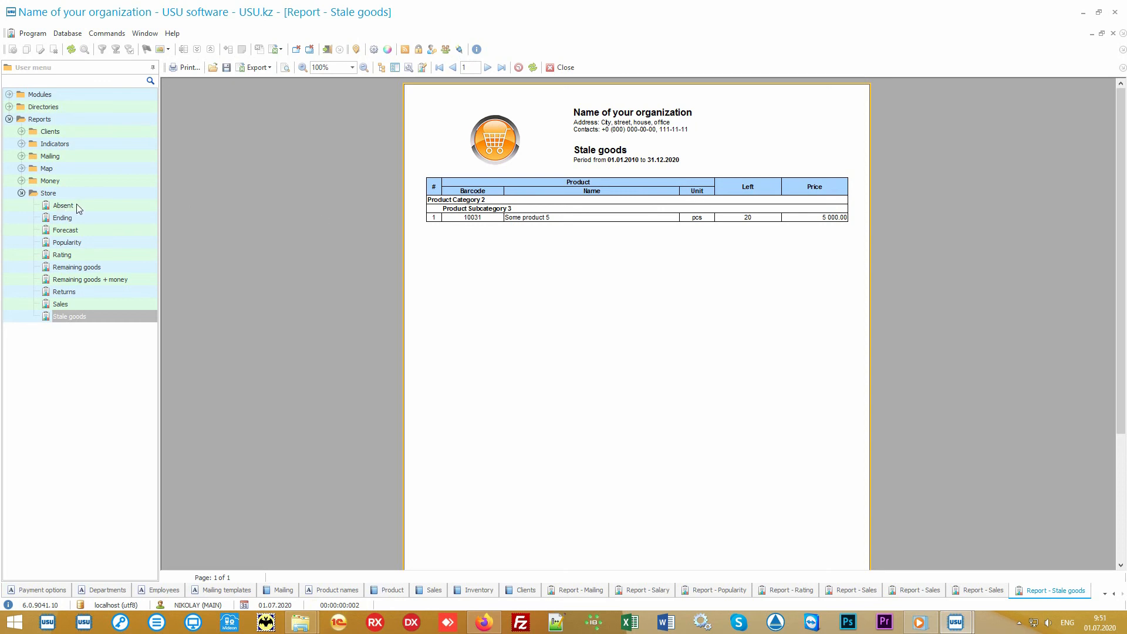
click(63, 205)
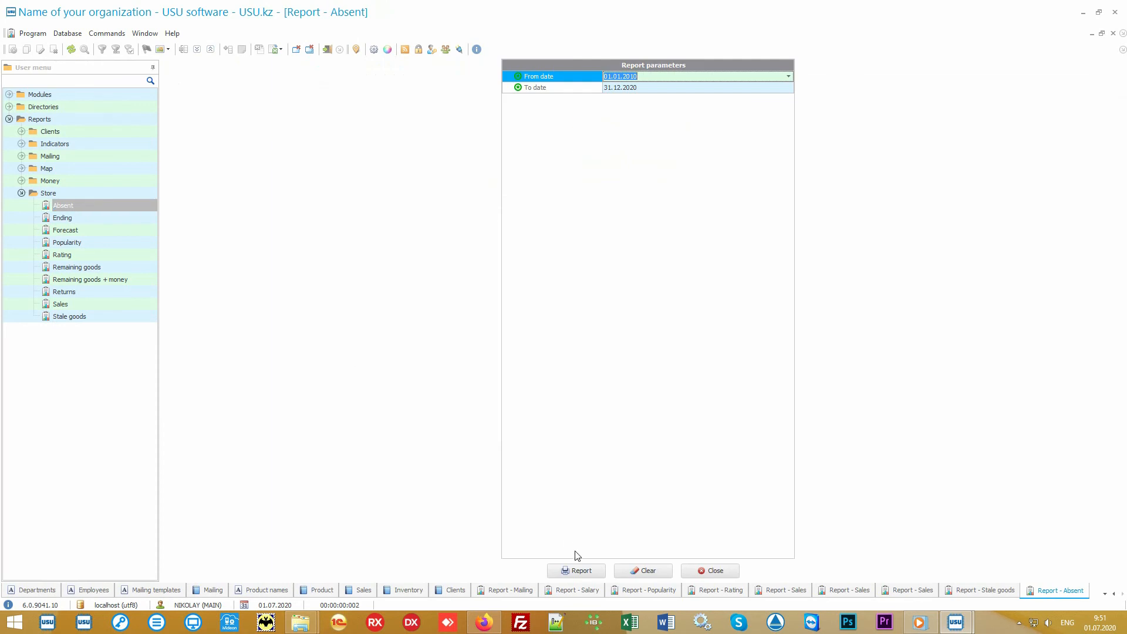
click(589, 571)
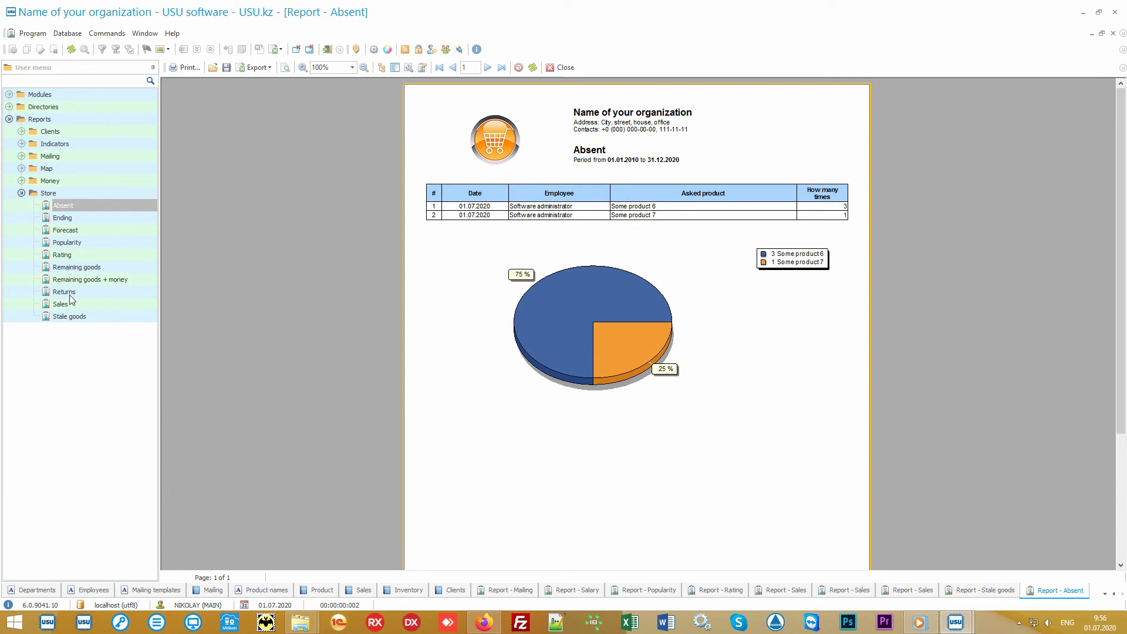
Generate the Store group's Returns report and Forecast report with their preset periods and no department filter
click(64, 292)
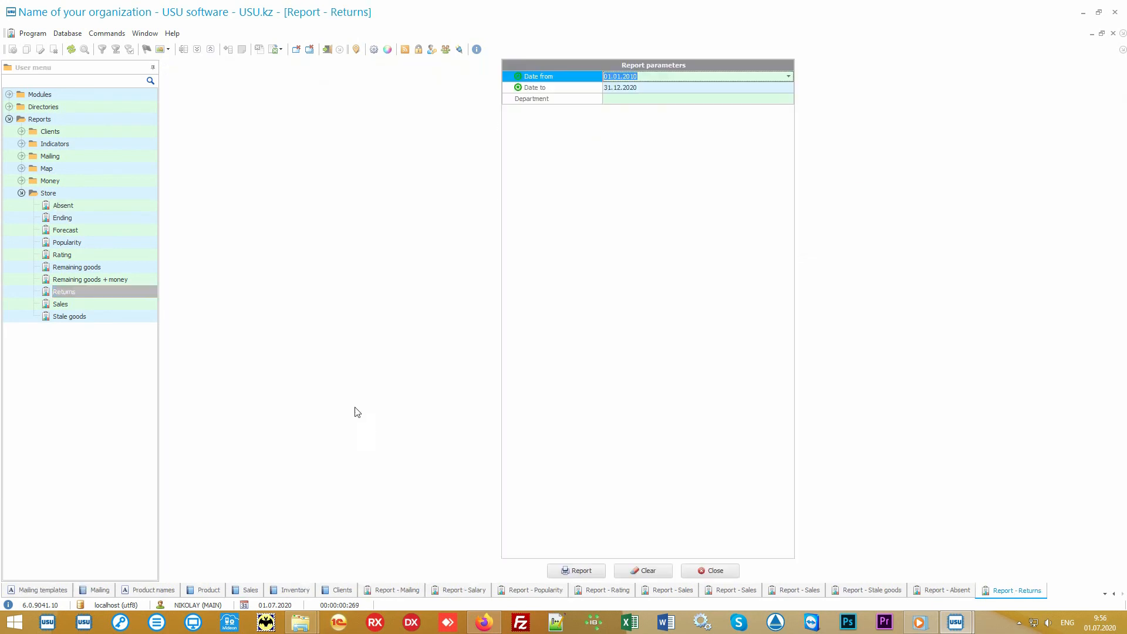
click(574, 570)
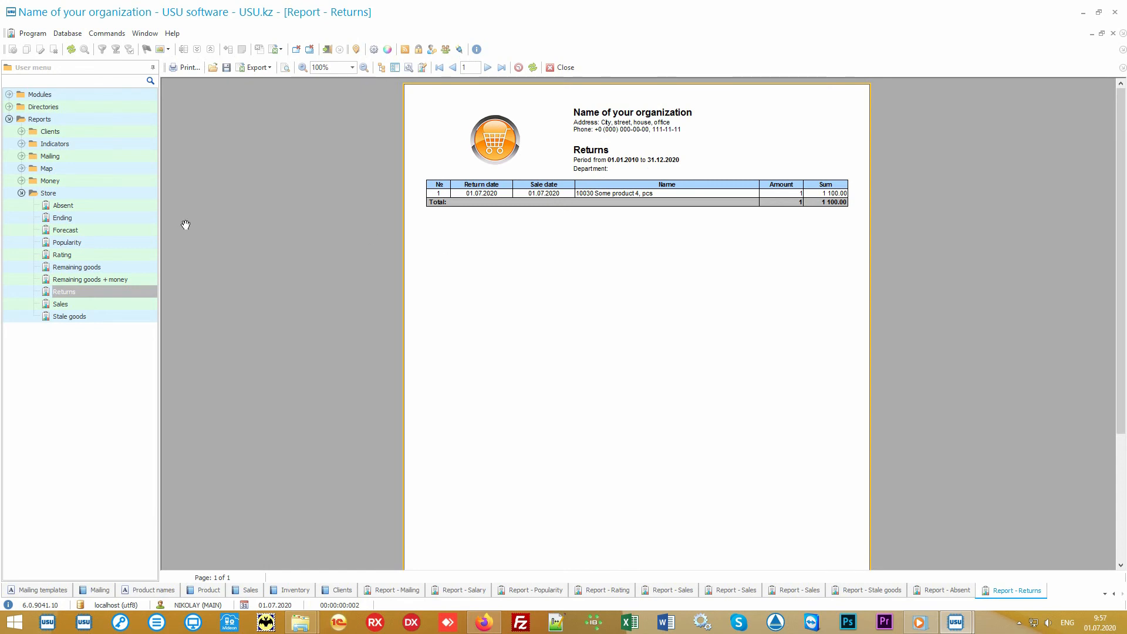
click(94, 230)
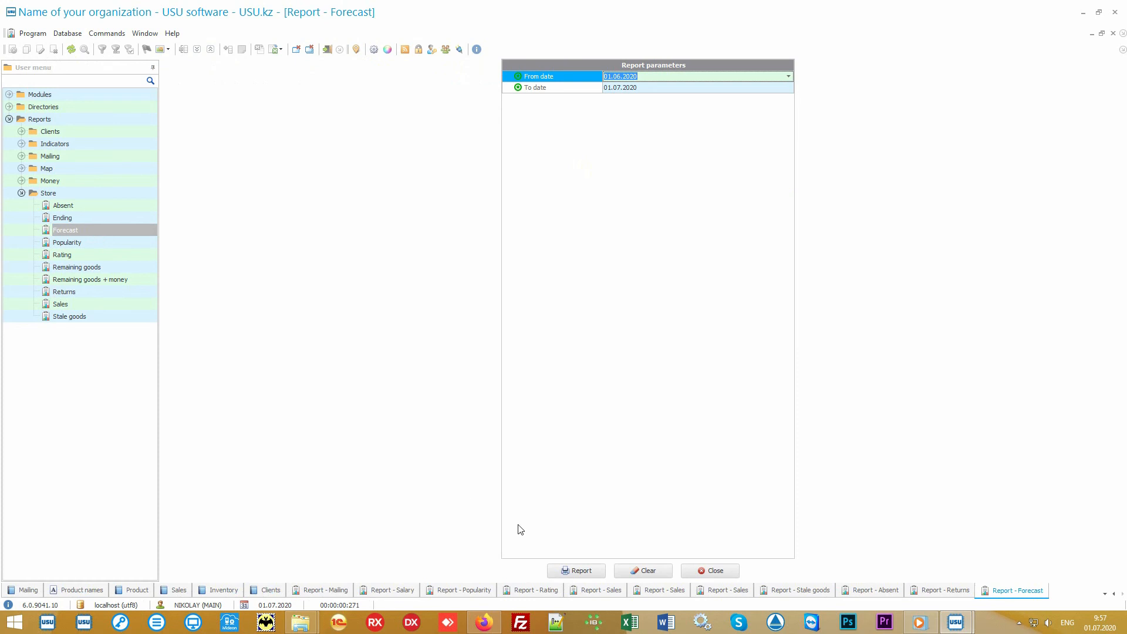
click(582, 571)
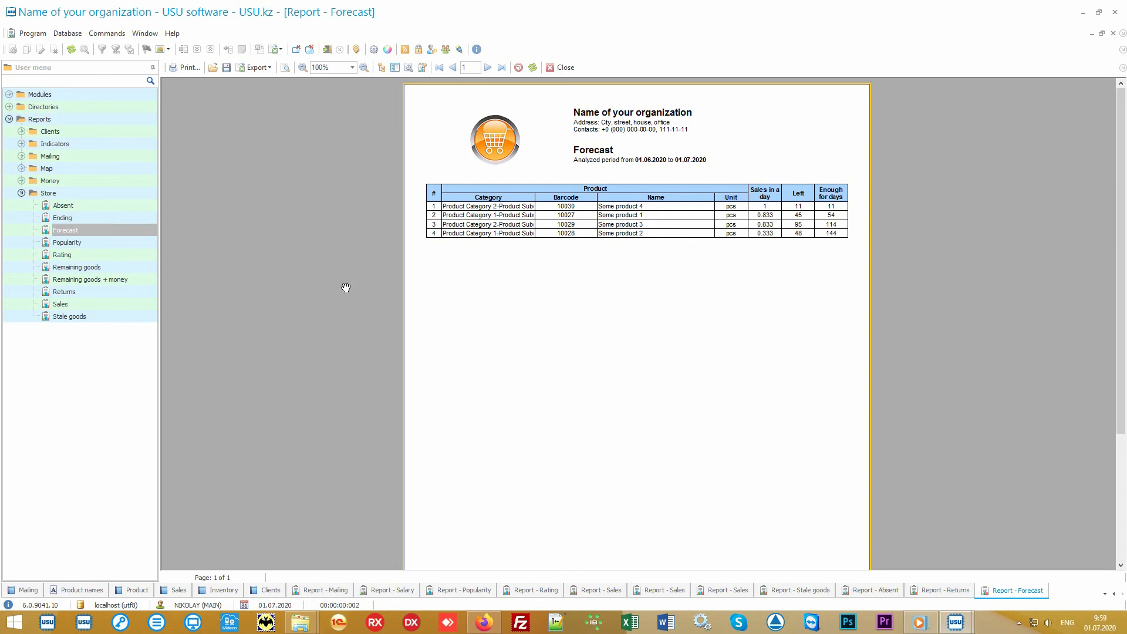
Generate the Store group's Ending report and Remaining goods report for 01.07.2020 without department or category filters
double_click(125, 217)
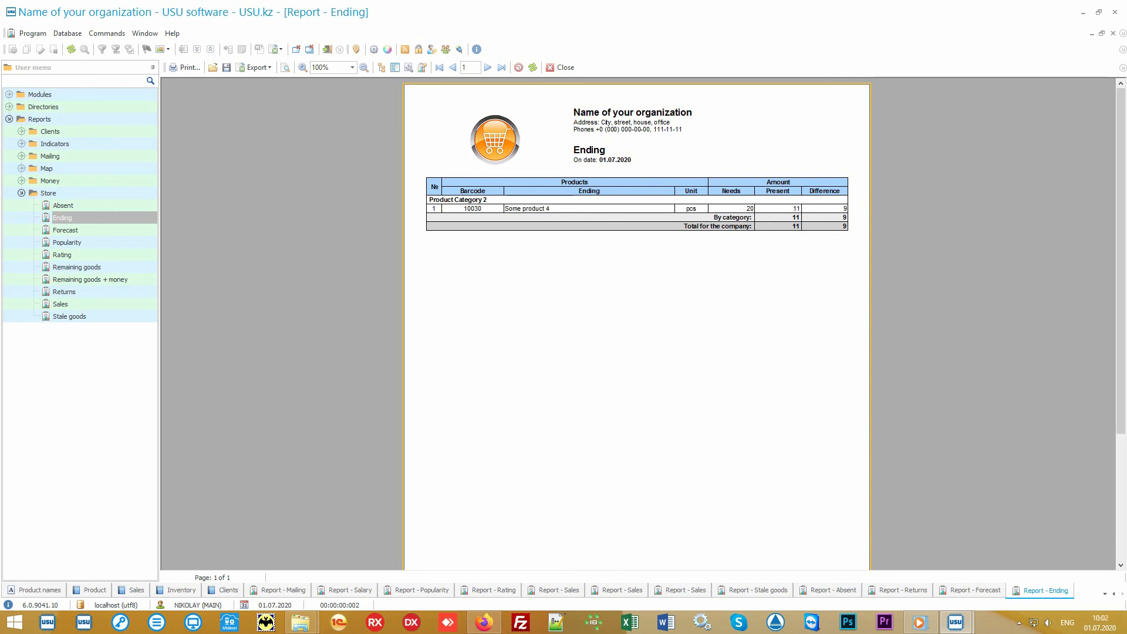
click(113, 269)
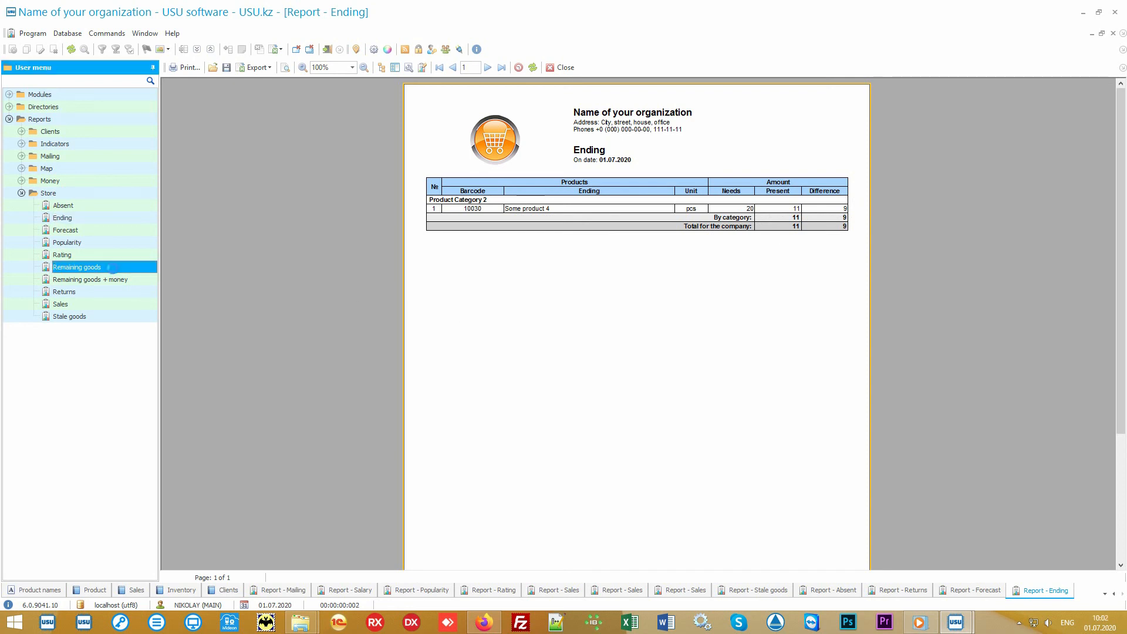
click(584, 570)
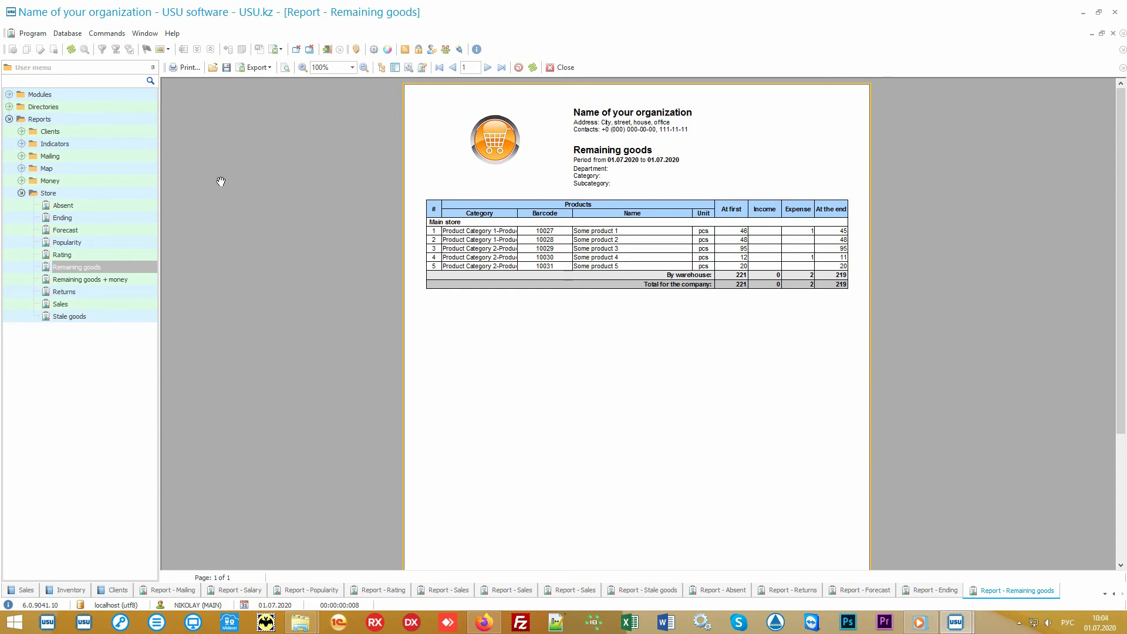
Expand the Money report group and collapse the Store report group in the user menu
double_click(110, 181)
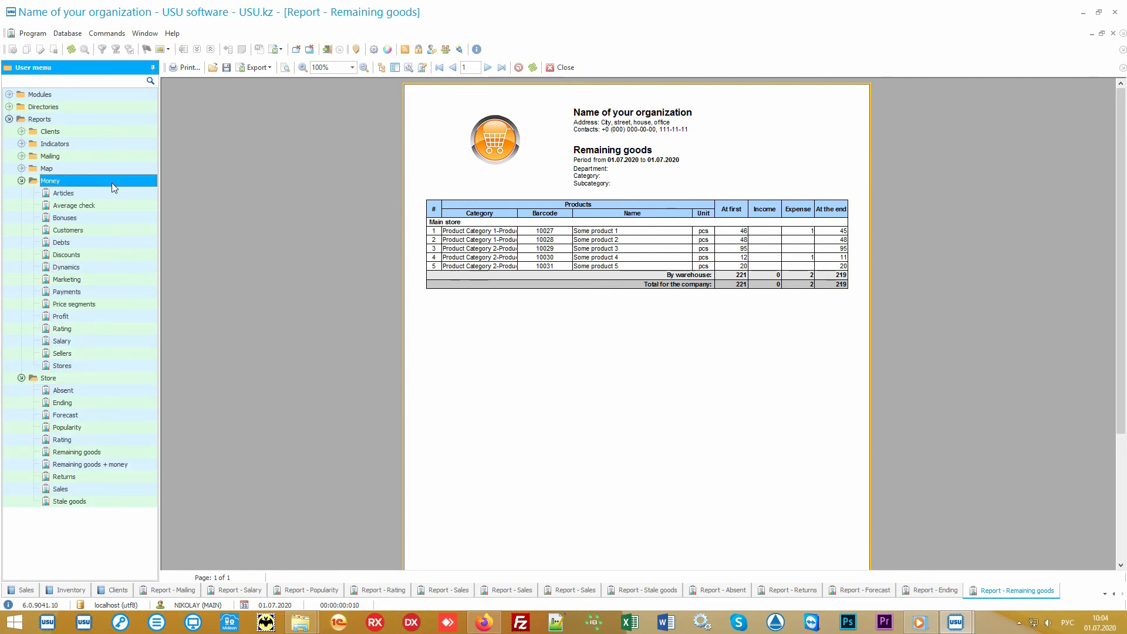
click(42, 380)
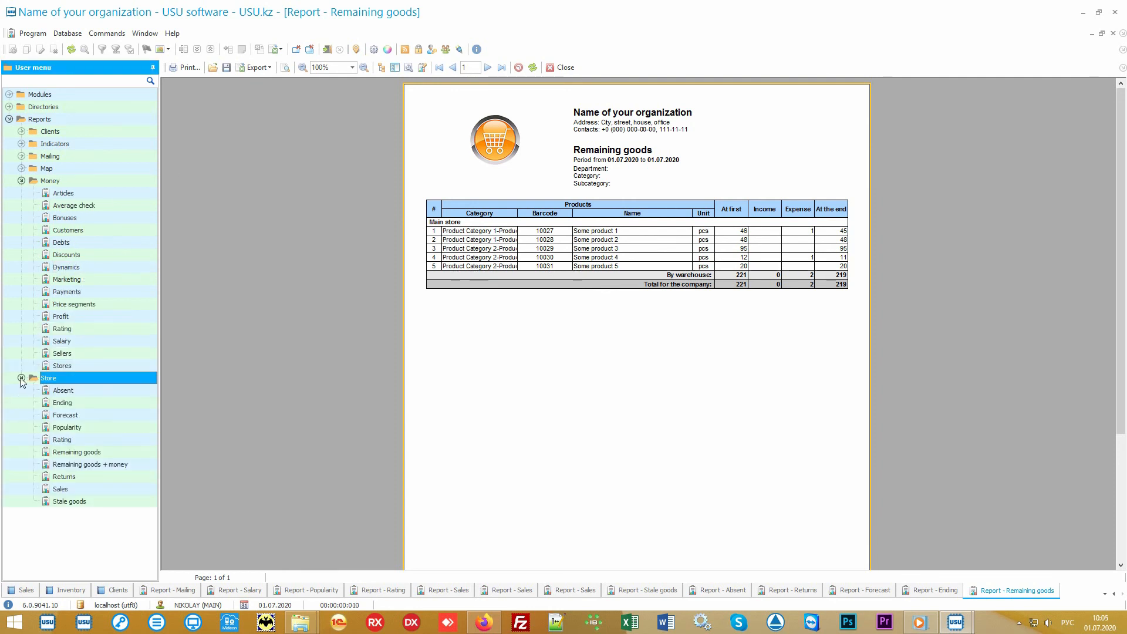
click(21, 379)
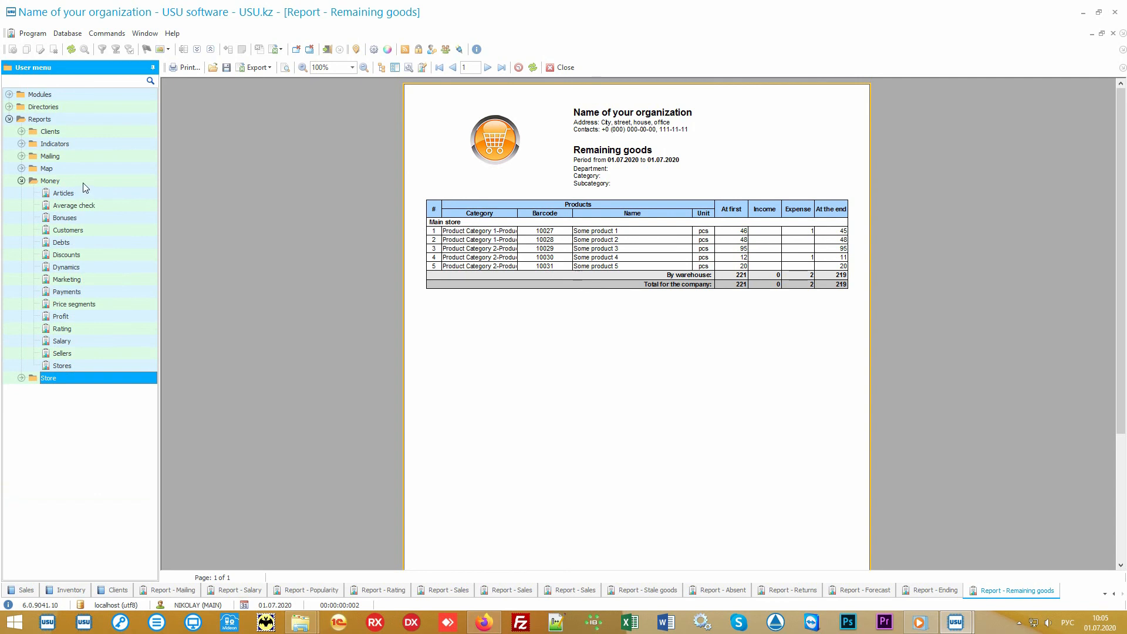
click(51, 181)
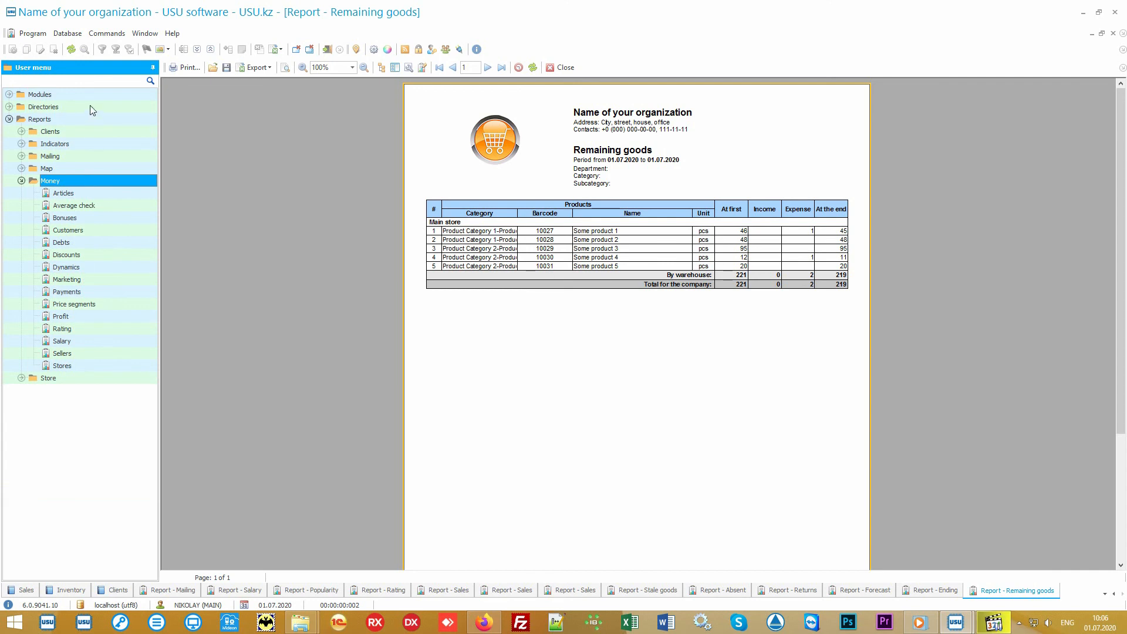
Expand the Money group under Directories and open the Financial items directory
double_click(89, 104)
double_click(80, 155)
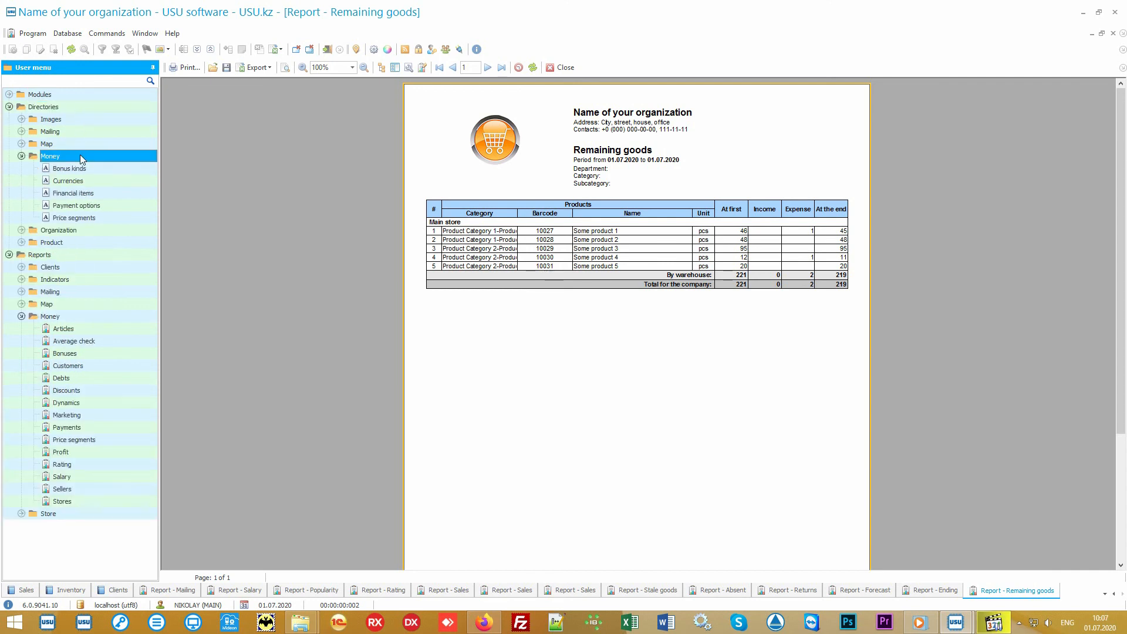
double_click(110, 193)
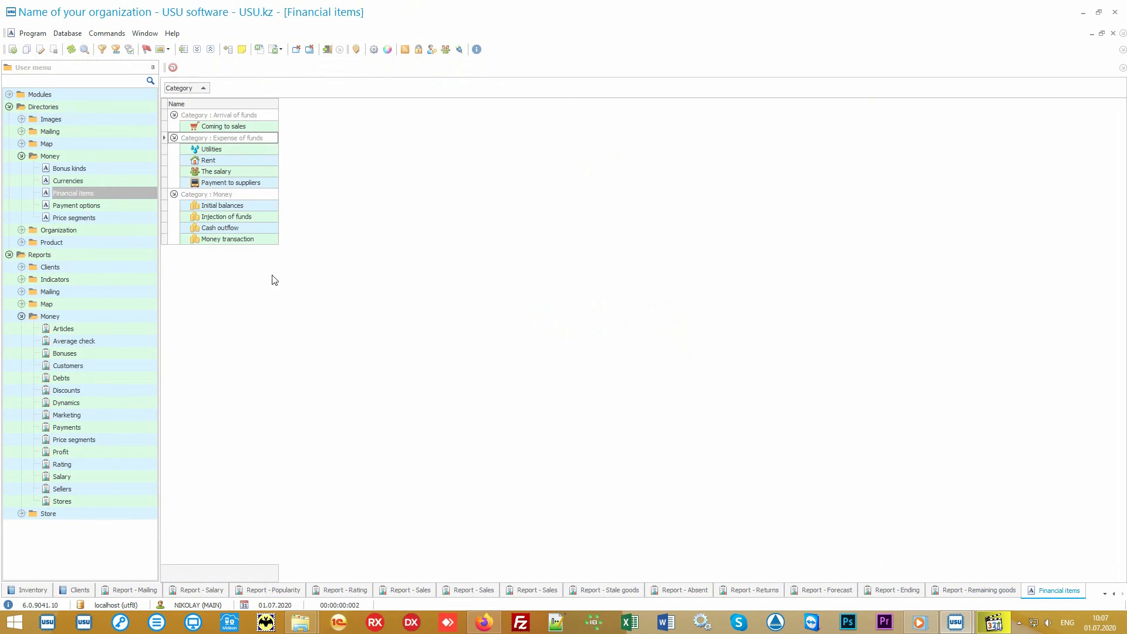
Generate the Money group's Articles and Average check reports for the preset period 01.01.2010 to 31.12.2020
double_click(107, 327)
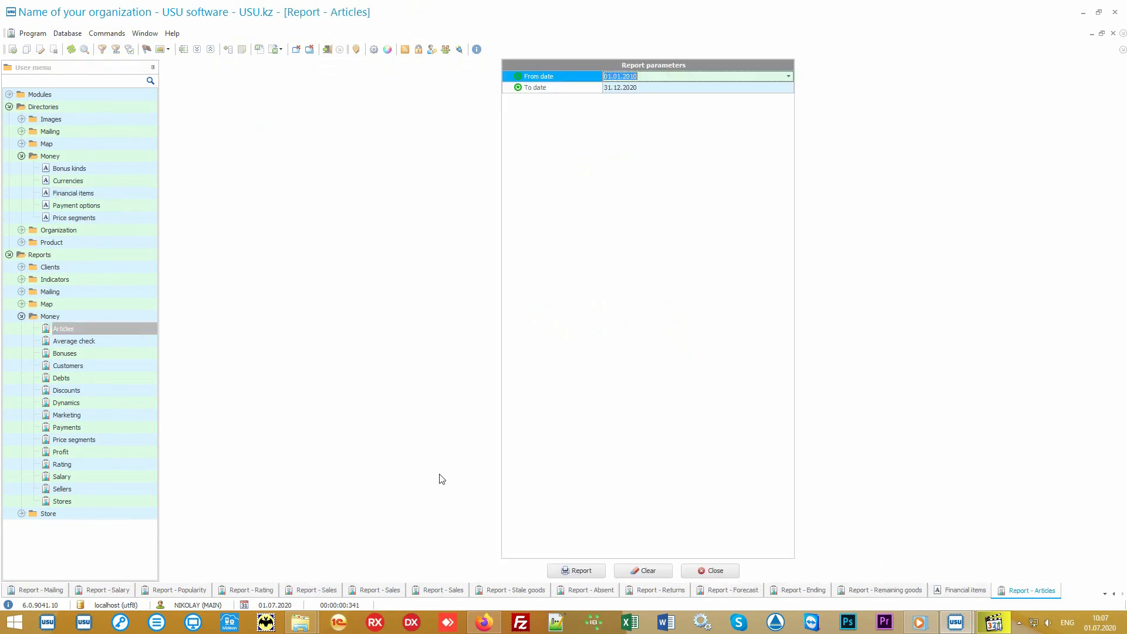
click(574, 570)
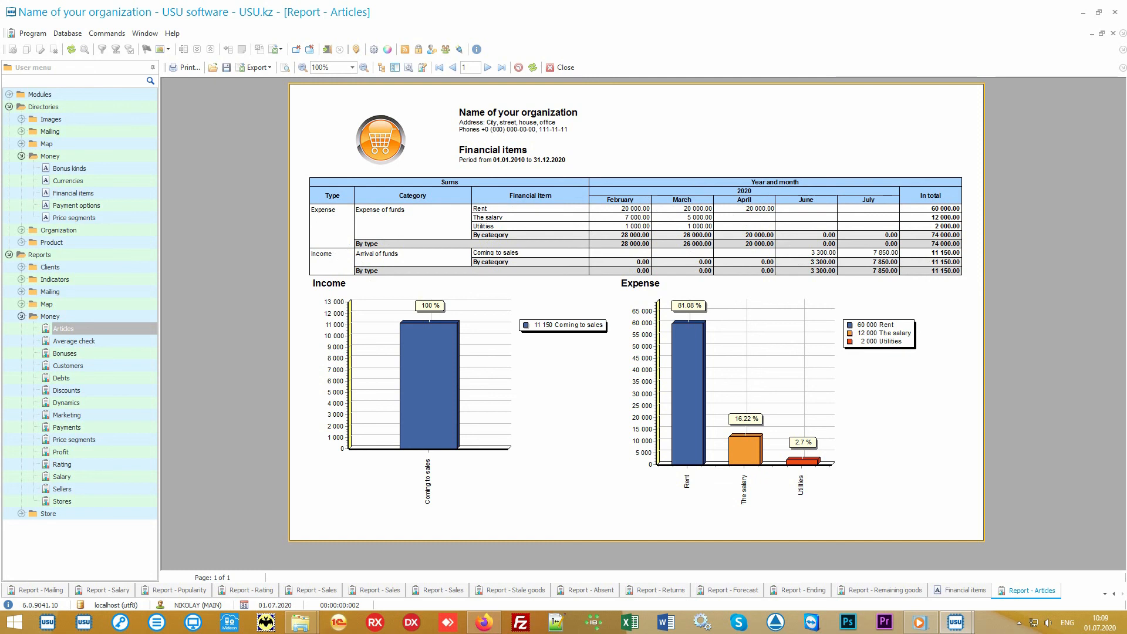
click(103, 339)
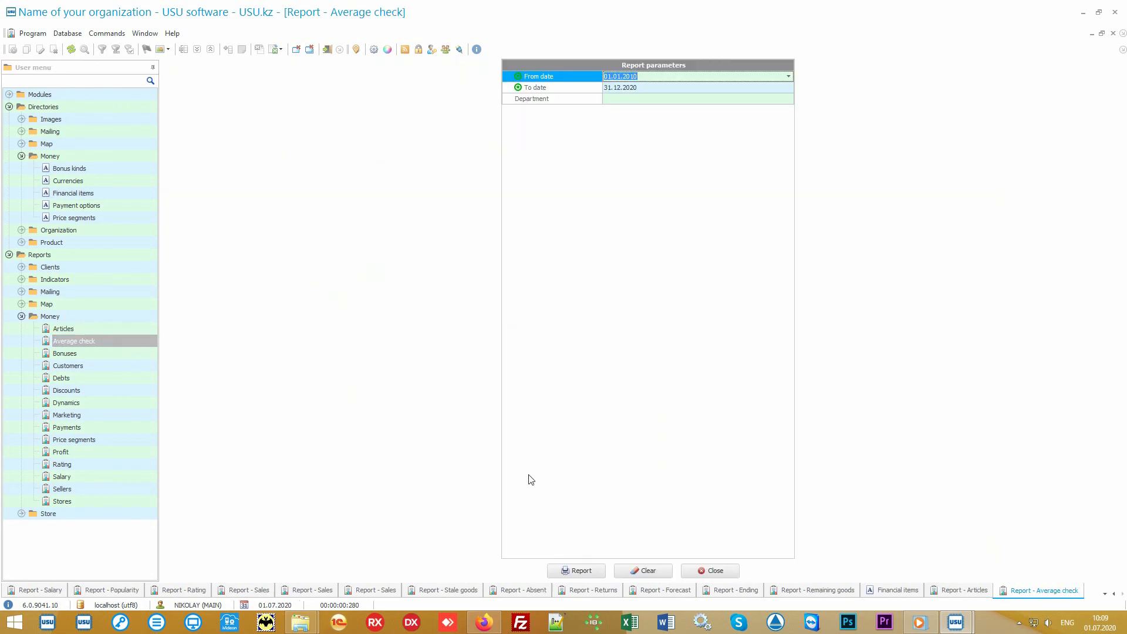
click(597, 569)
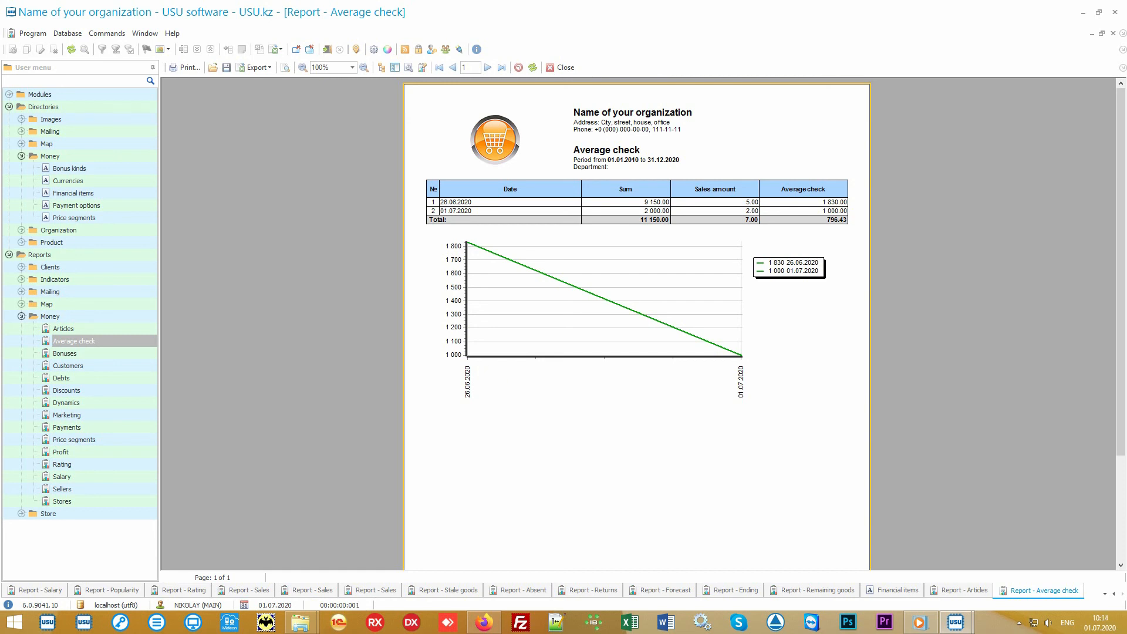
Generate the Money group's Price segments and Rating reports for the preset period 01.01.2010 to 31.12.2020
click(125, 439)
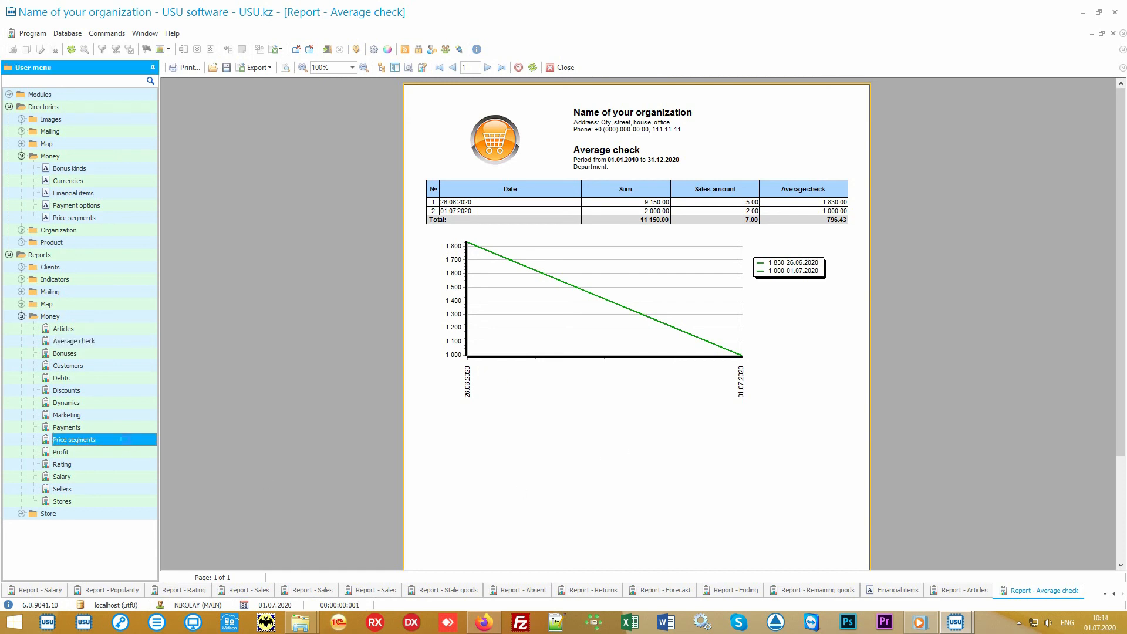
click(577, 568)
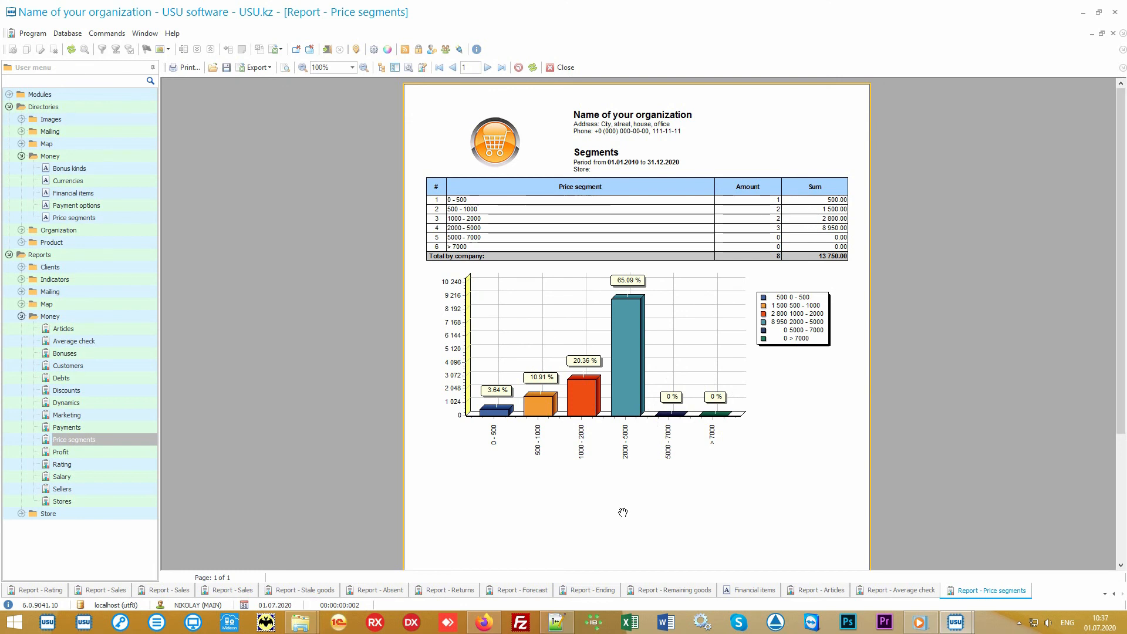
click(109, 467)
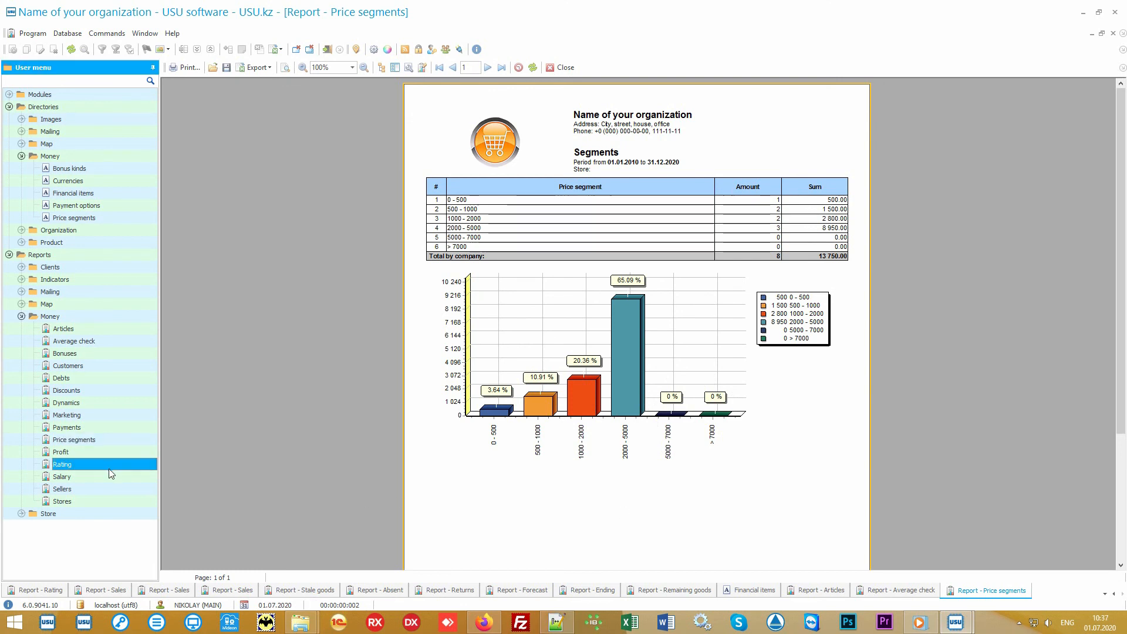
double_click(114, 467)
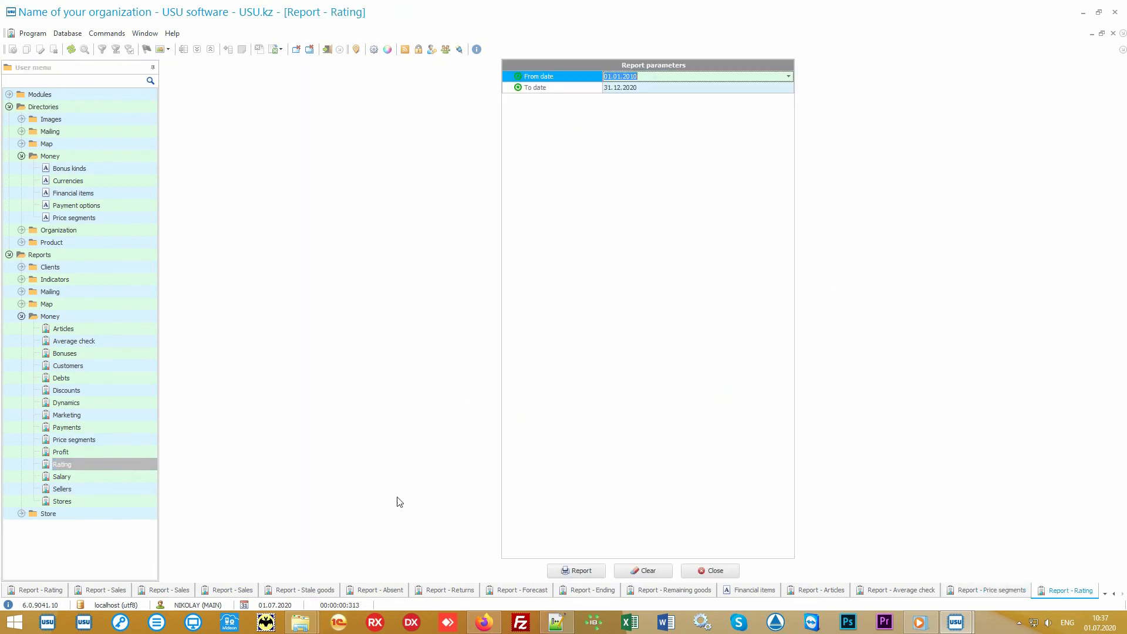
click(576, 569)
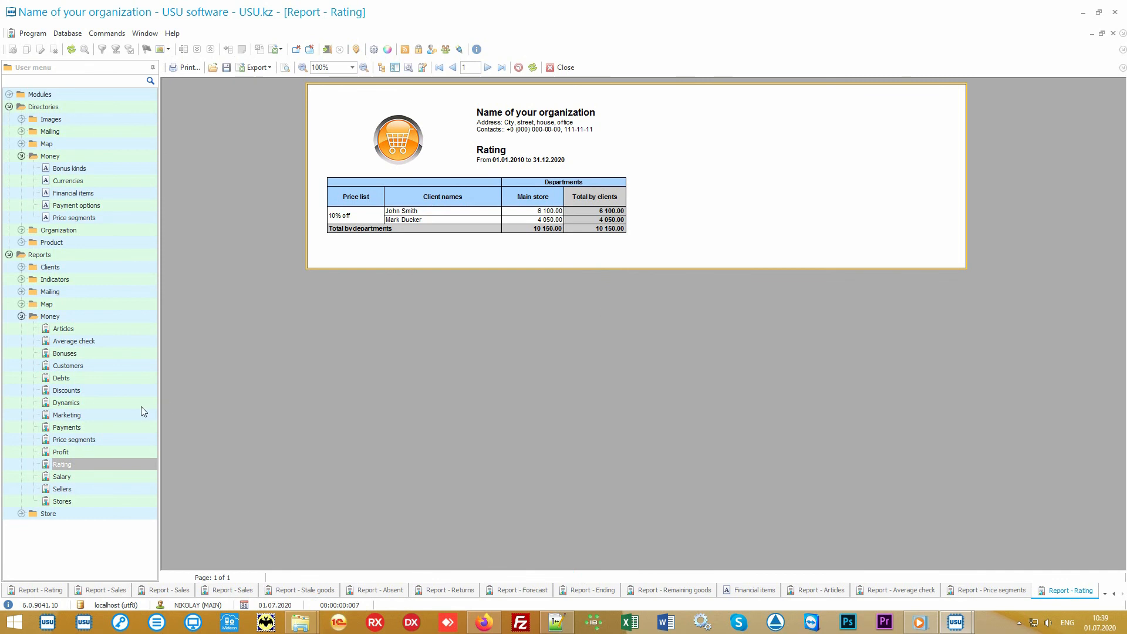
Generate the Money group's Marketing report and Stores report with their preset periods and no department filter
click(111, 414)
click(565, 572)
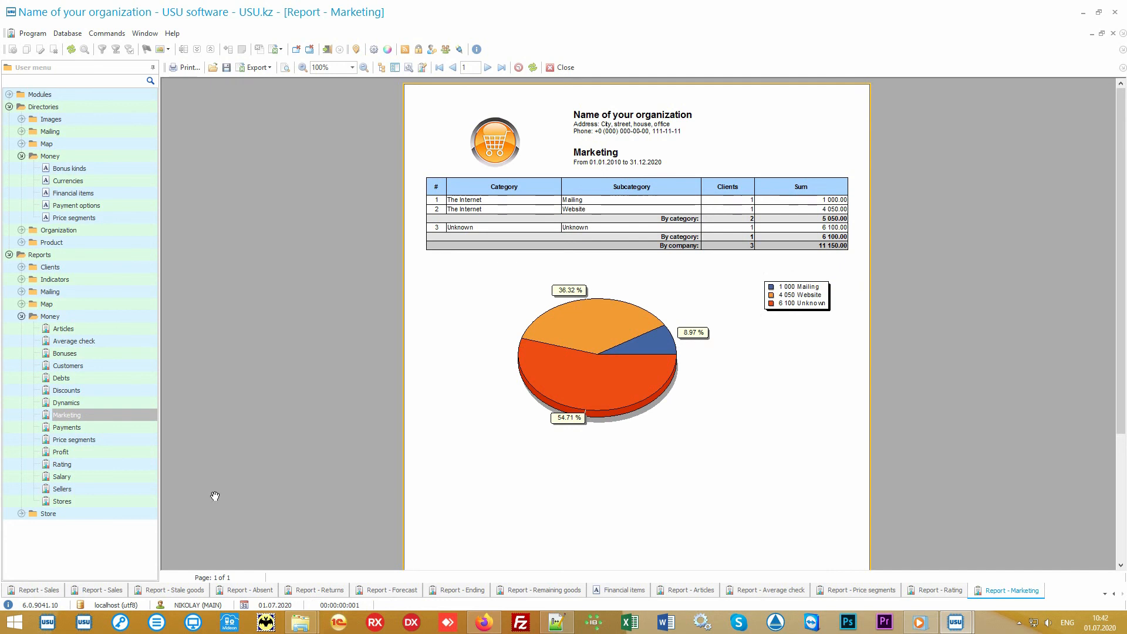
click(114, 498)
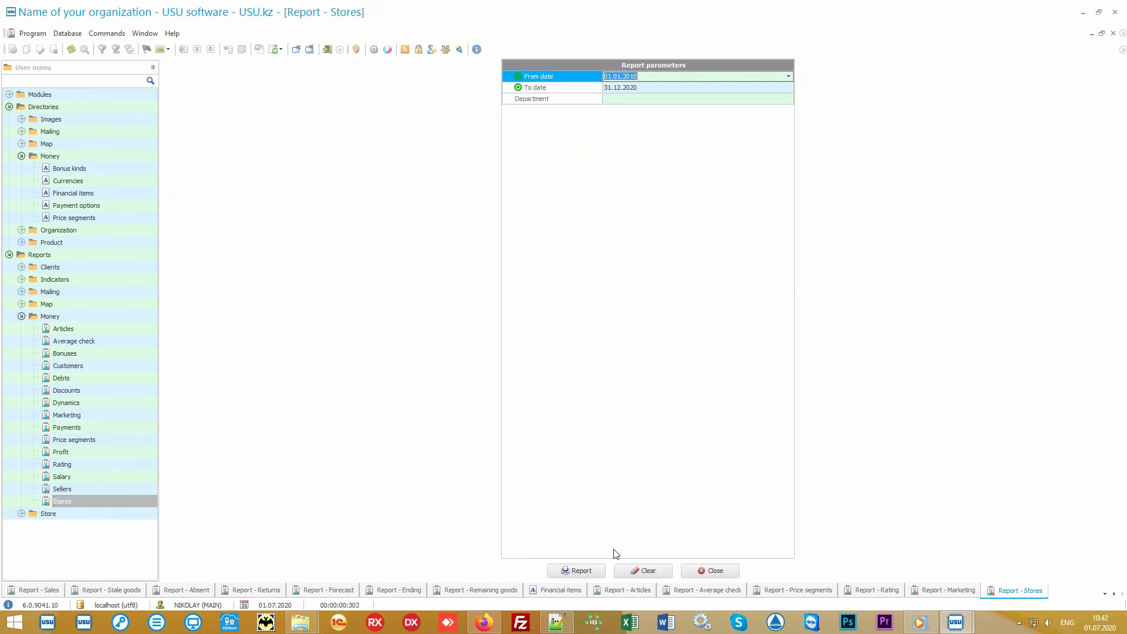
click(580, 569)
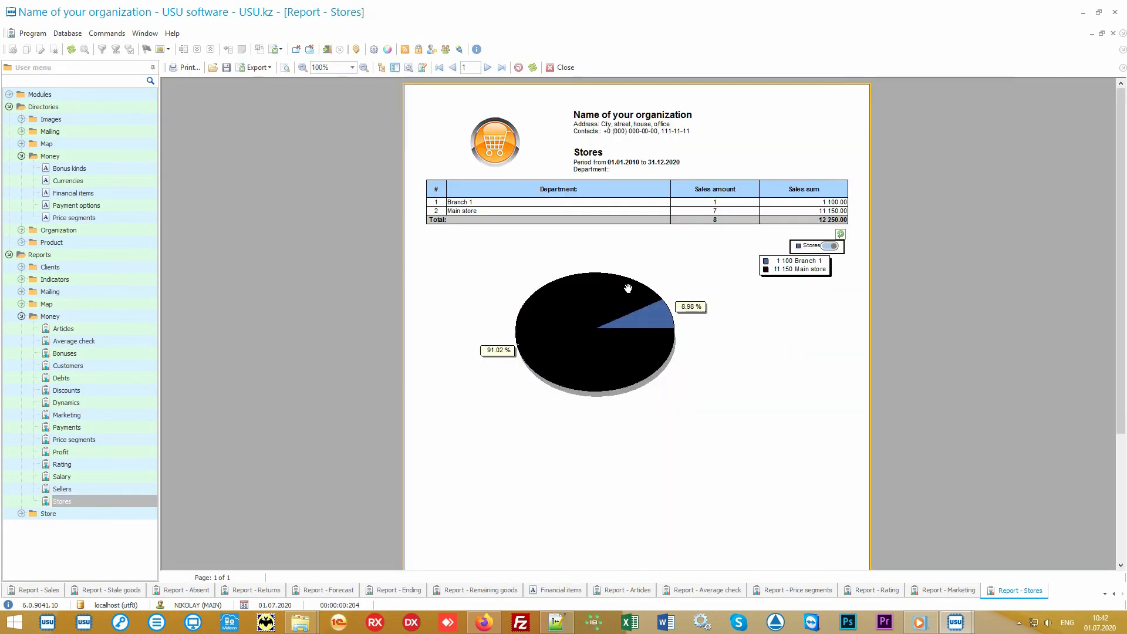
Generate the Money group's Sellers report and Salary report with their preset periods and no employee filter
click(106, 490)
click(575, 570)
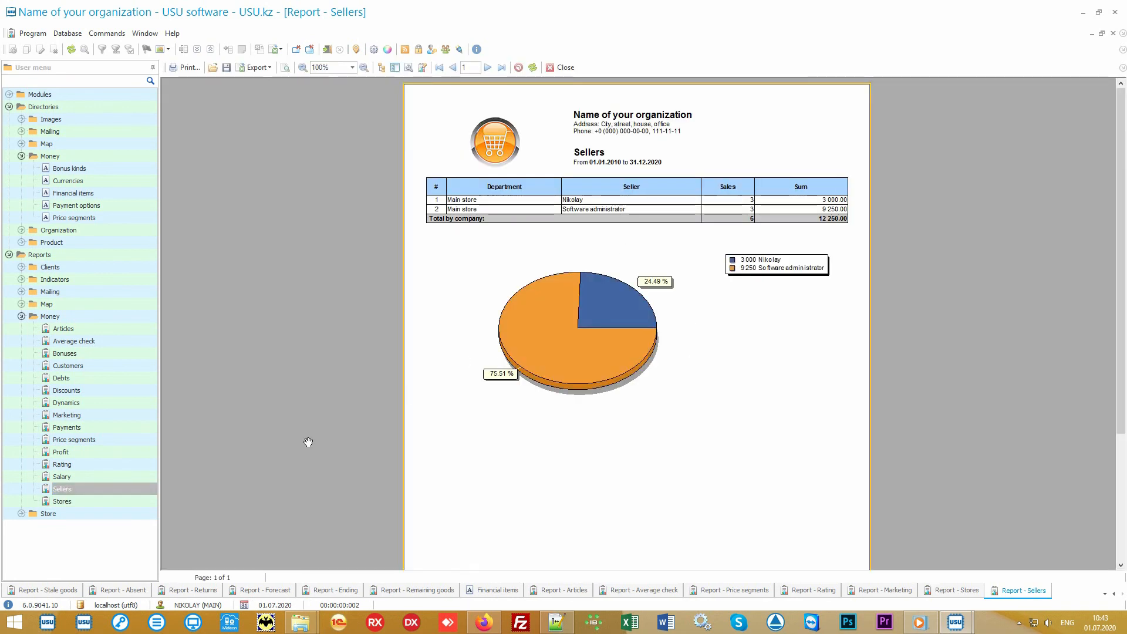
click(100, 477)
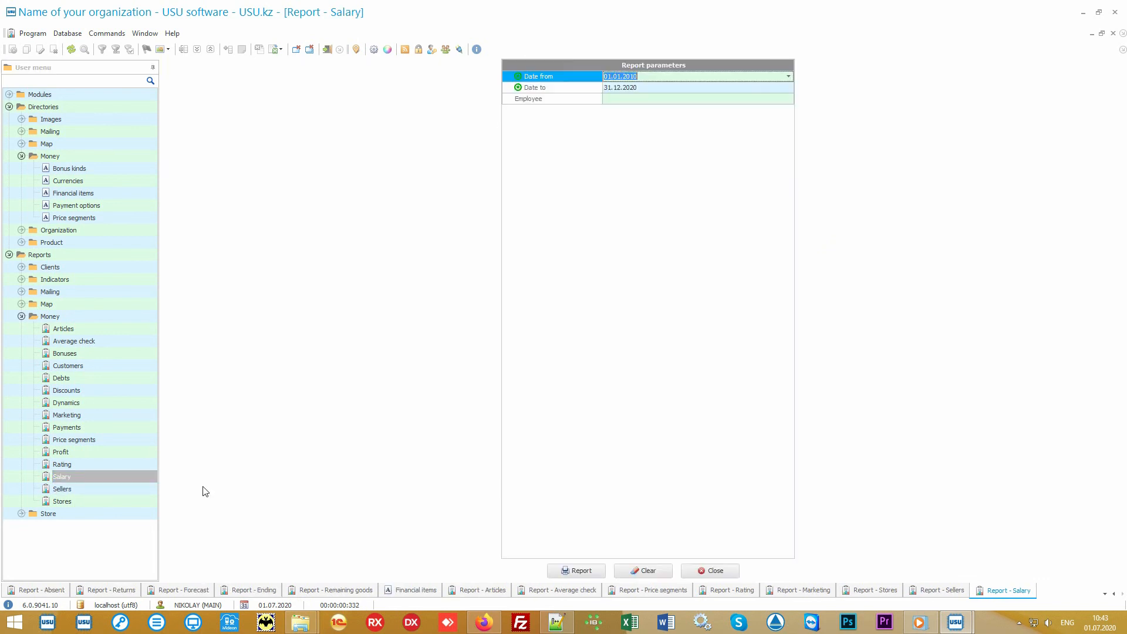
click(574, 570)
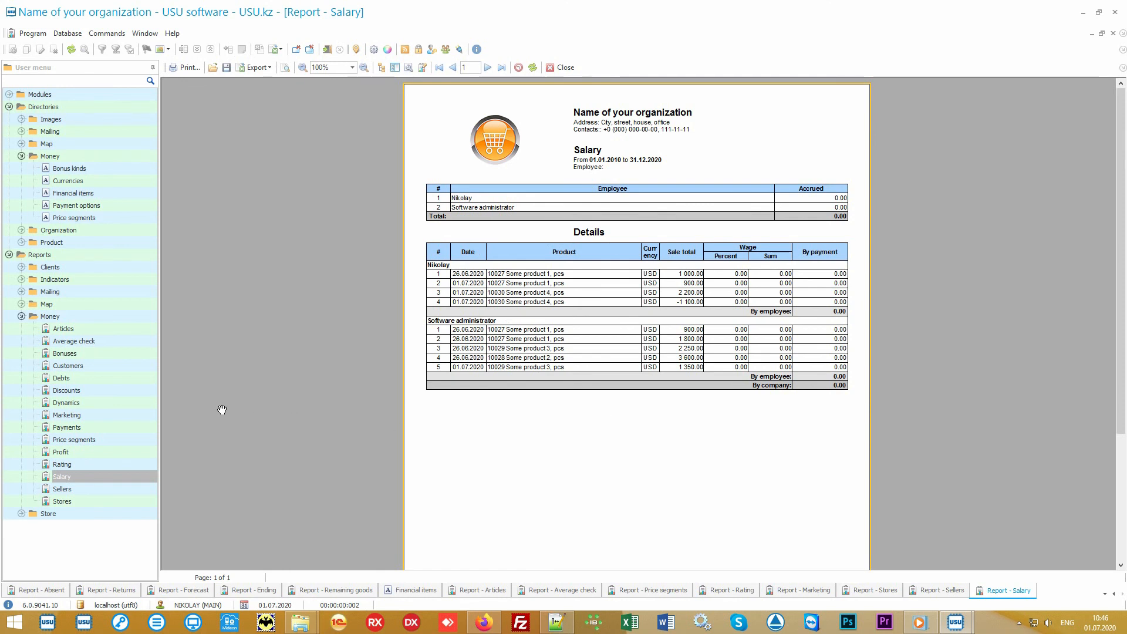
Generate the Money group's Discounts report for 01.01.2010 to 31.12.2020 without a department filter, and switch to the open Audit window
double_click(129, 387)
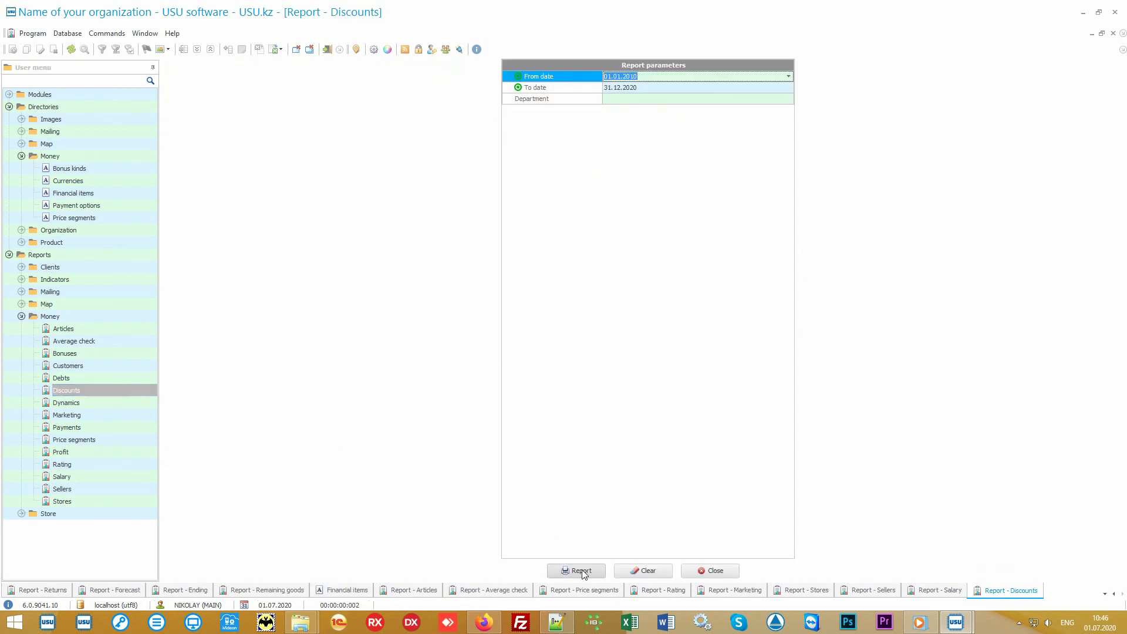
click(582, 572)
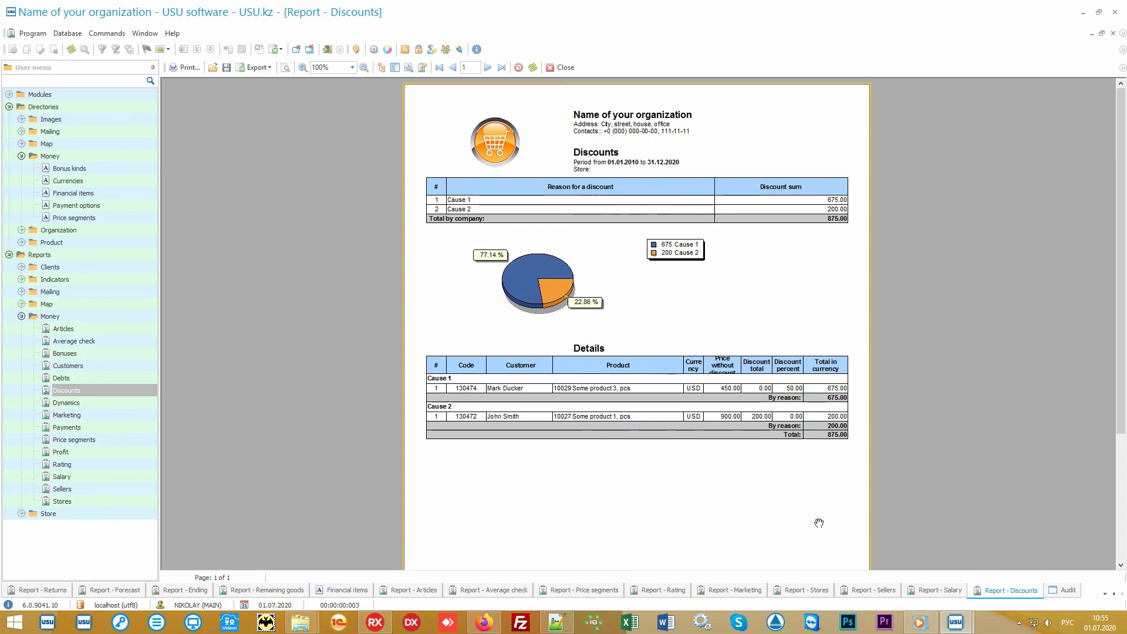
click(1068, 591)
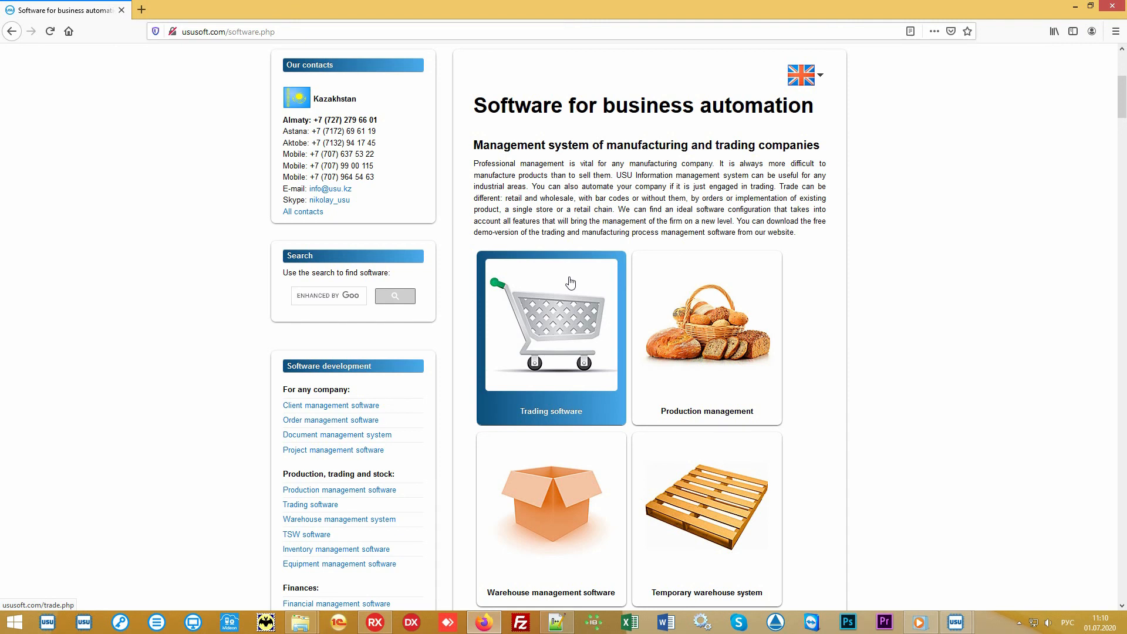
In the browser, open the Price page of ususoft.com and set the price currency to US dollar - USD
scroll(571, 283, up, 5)
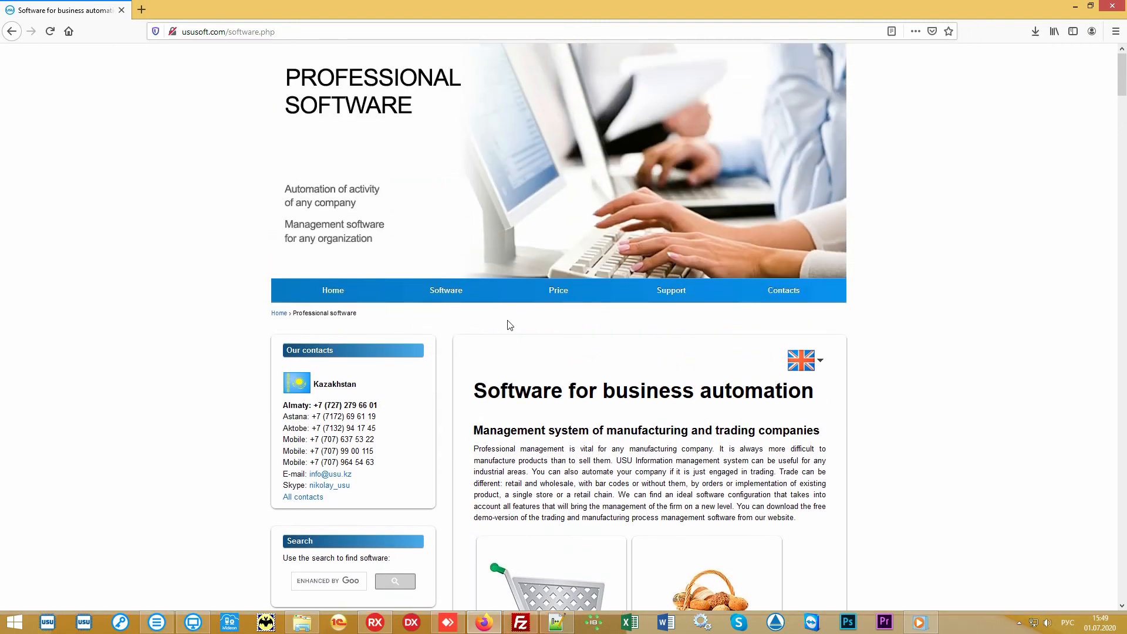
click(550, 297)
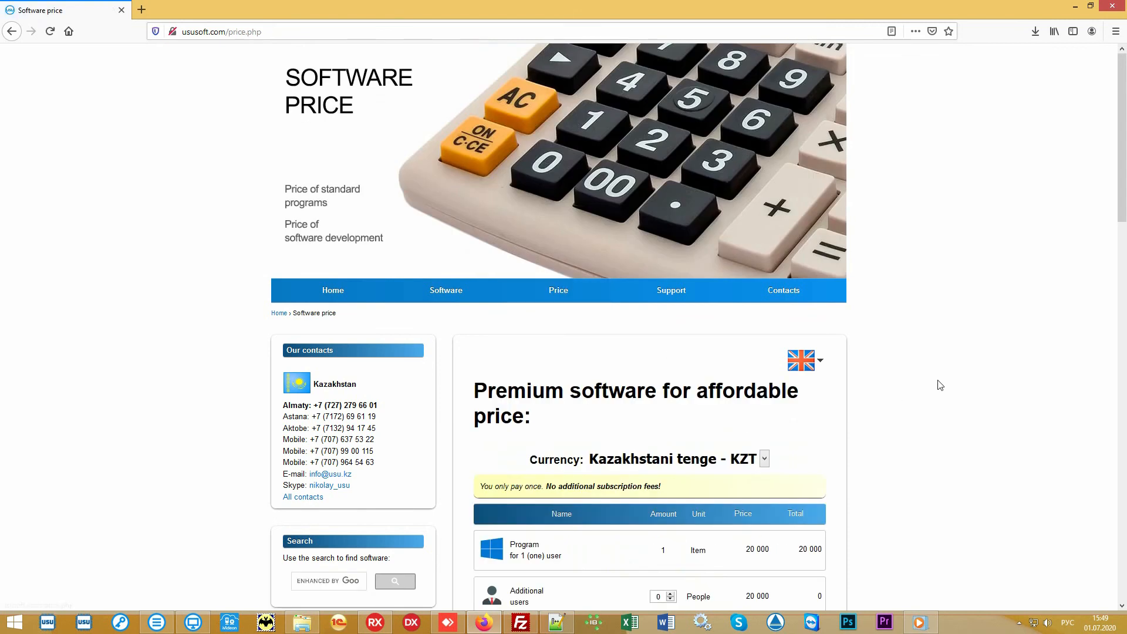
scroll(937, 382, down, 4)
scroll(937, 383, down, 1)
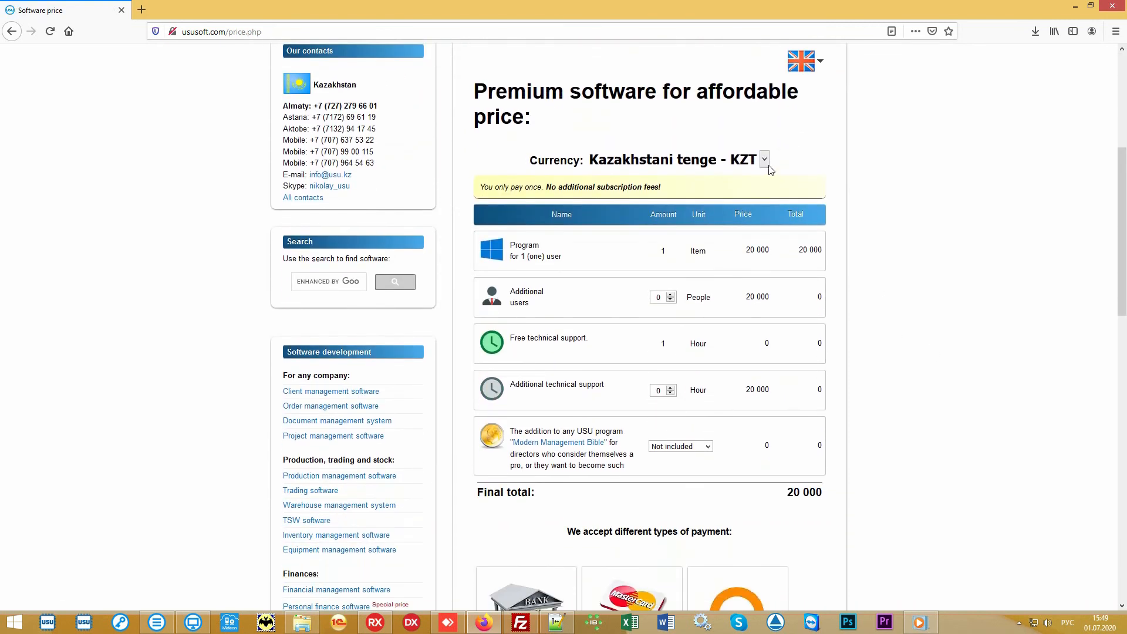
click(764, 160)
click(693, 258)
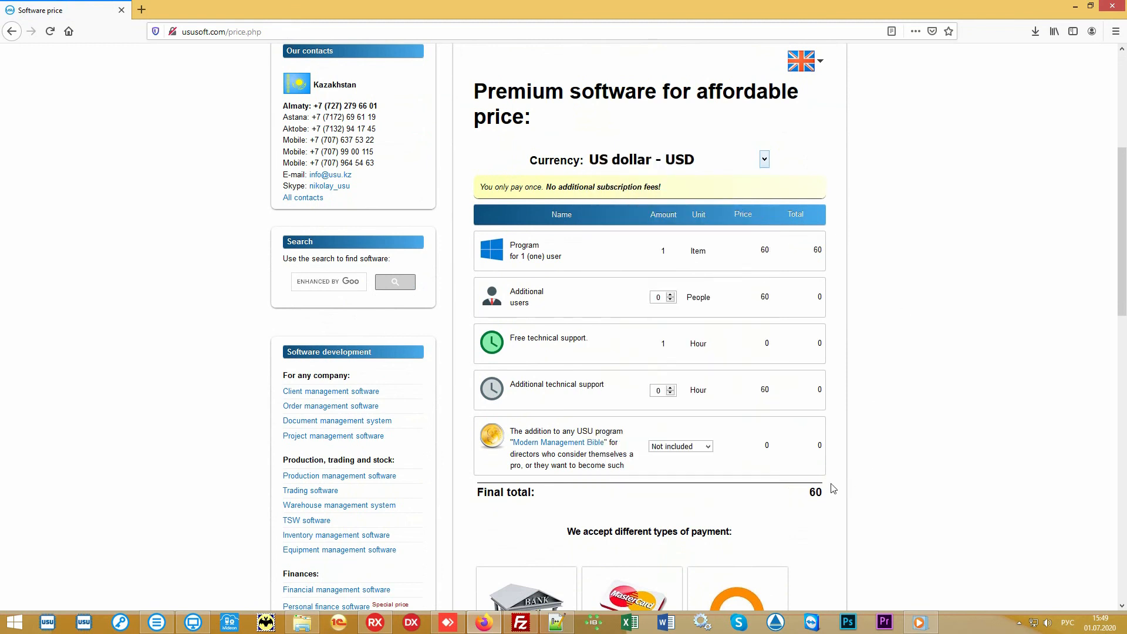
Highlight the final total in the price table and look over the accepted payment types on the page
drag(801, 497, 829, 499)
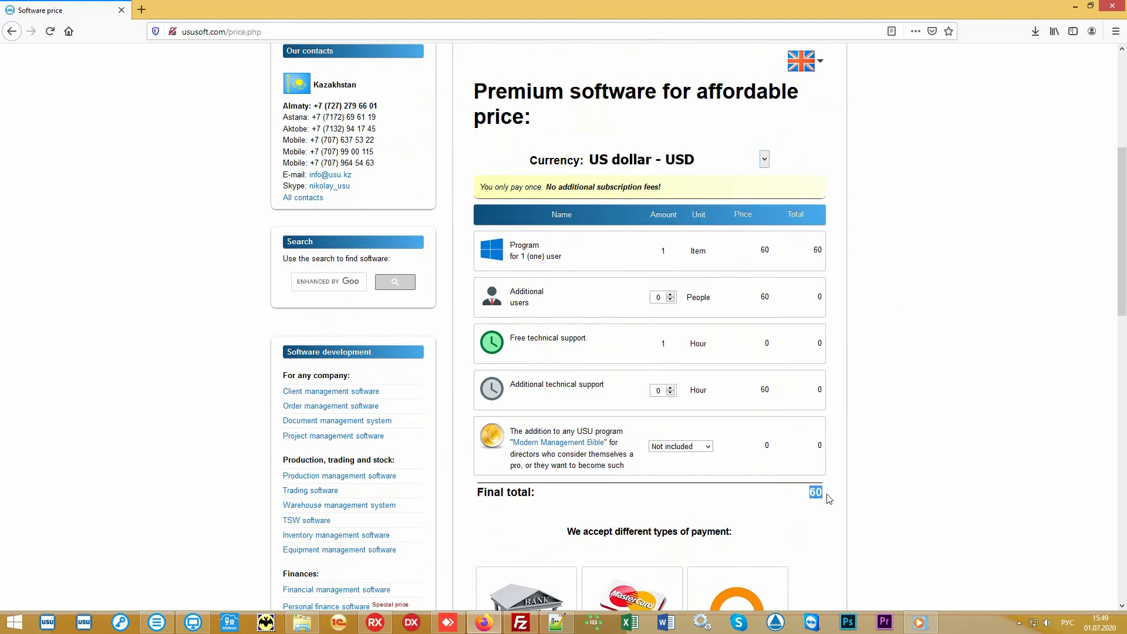
click(784, 497)
scroll(959, 308, down, 2)
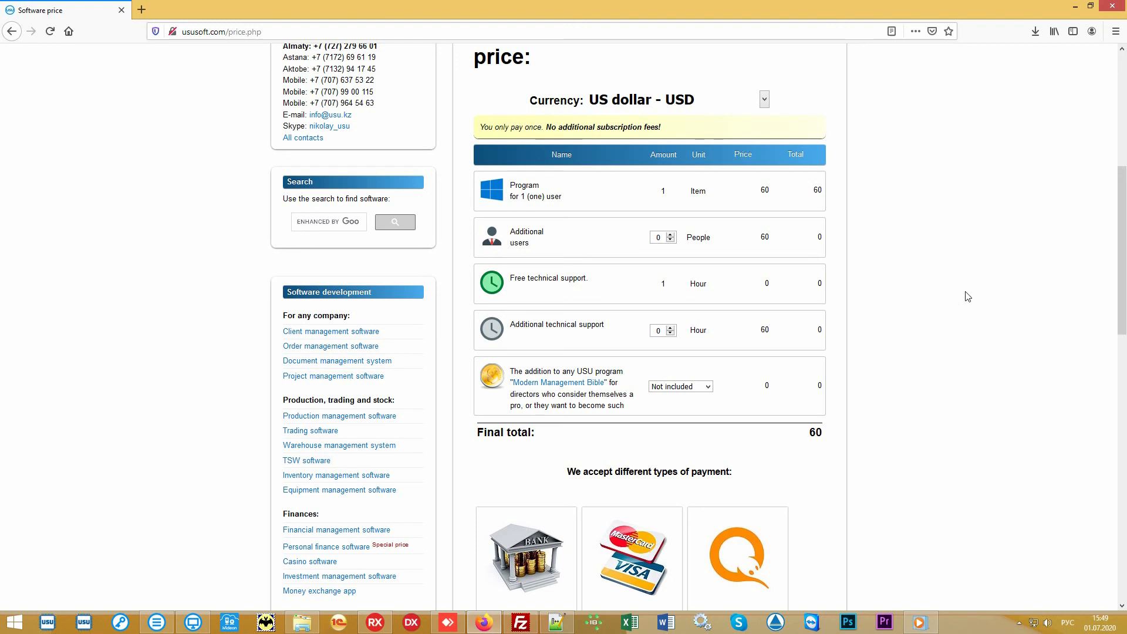
scroll(968, 296, up, 6)
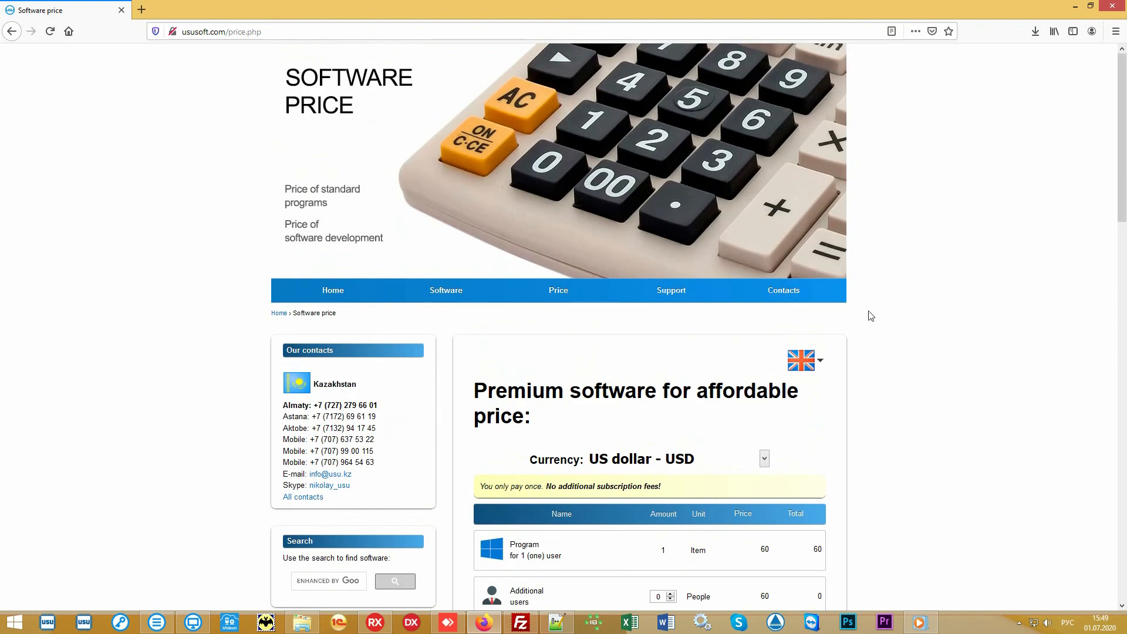
Open the site's Contacts page and review the e-mail, Skype and phone contacts listed by country
click(796, 297)
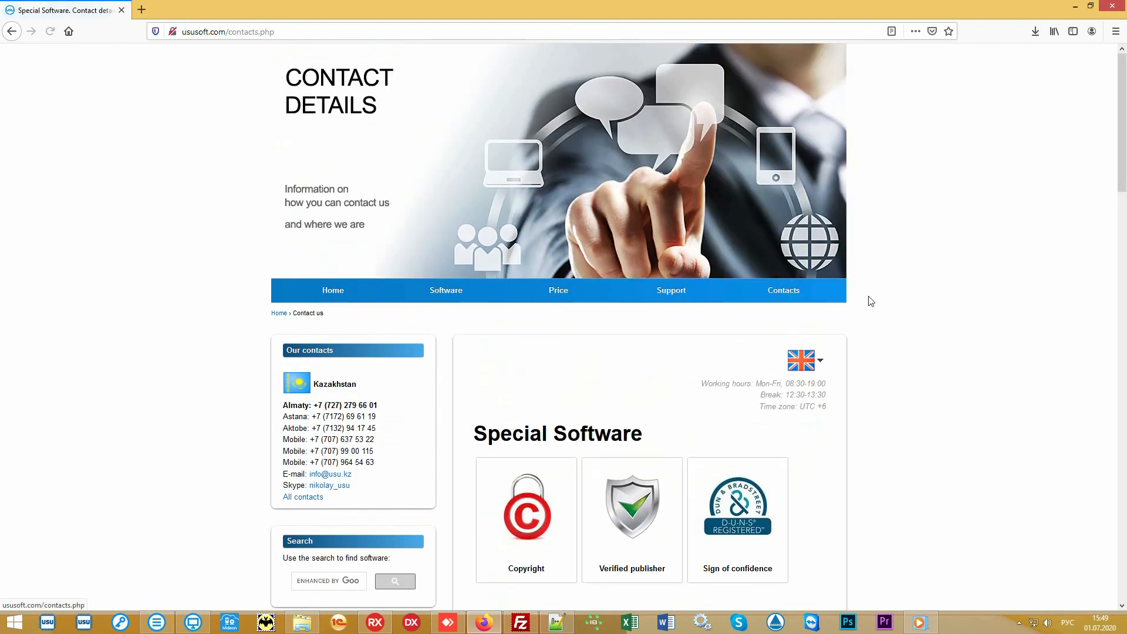
scroll(960, 310, down, 7)
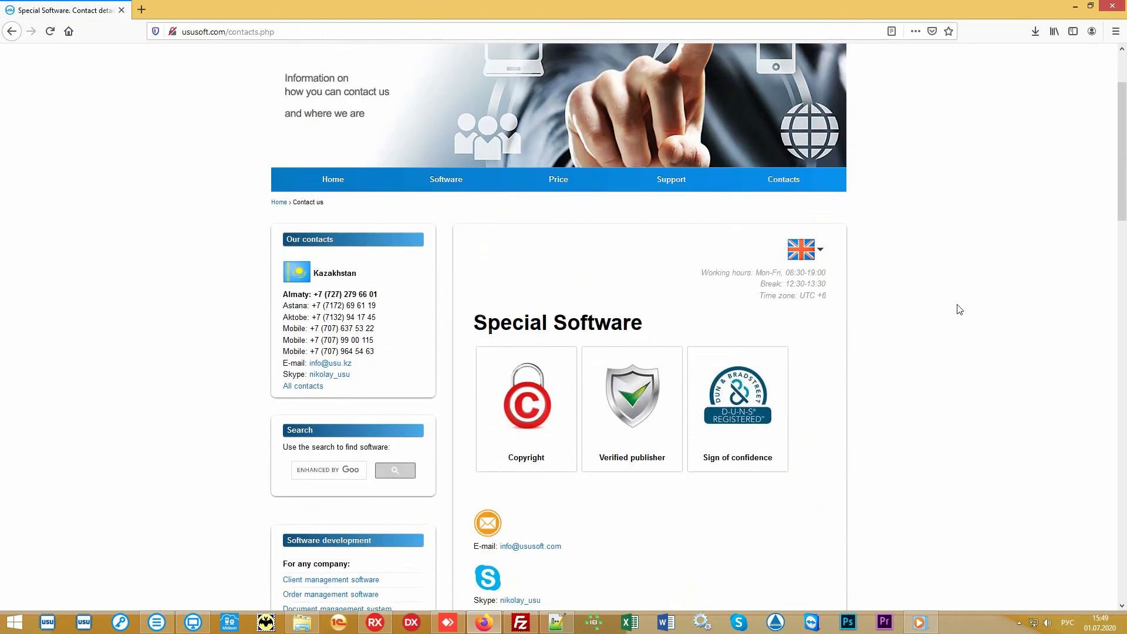
scroll(958, 309, down, 6)
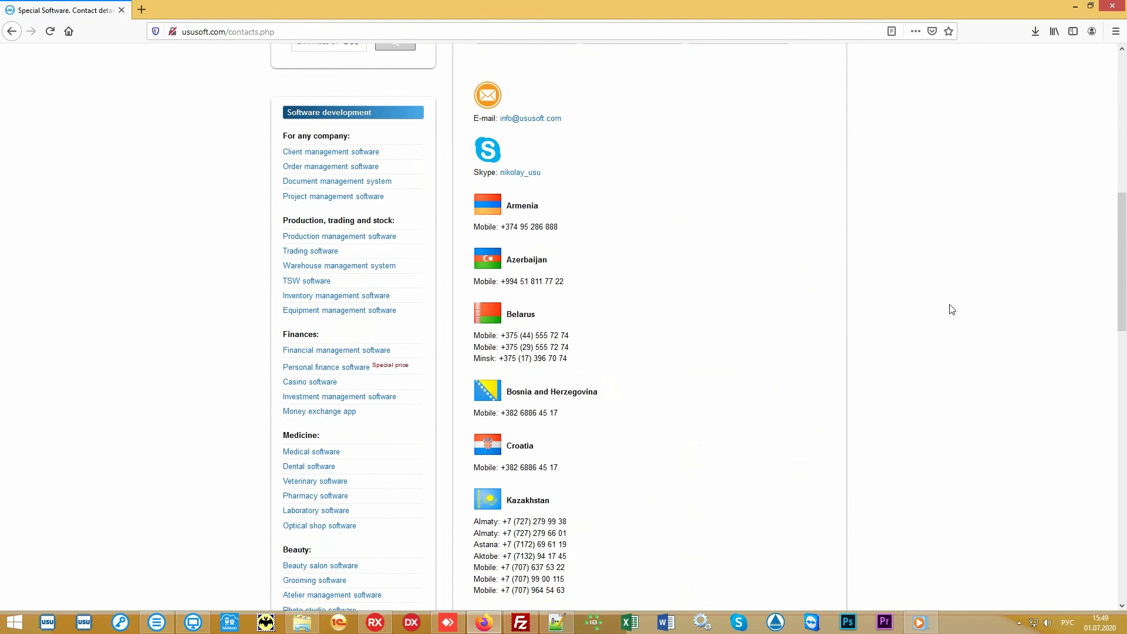
scroll(945, 309, down, 6)
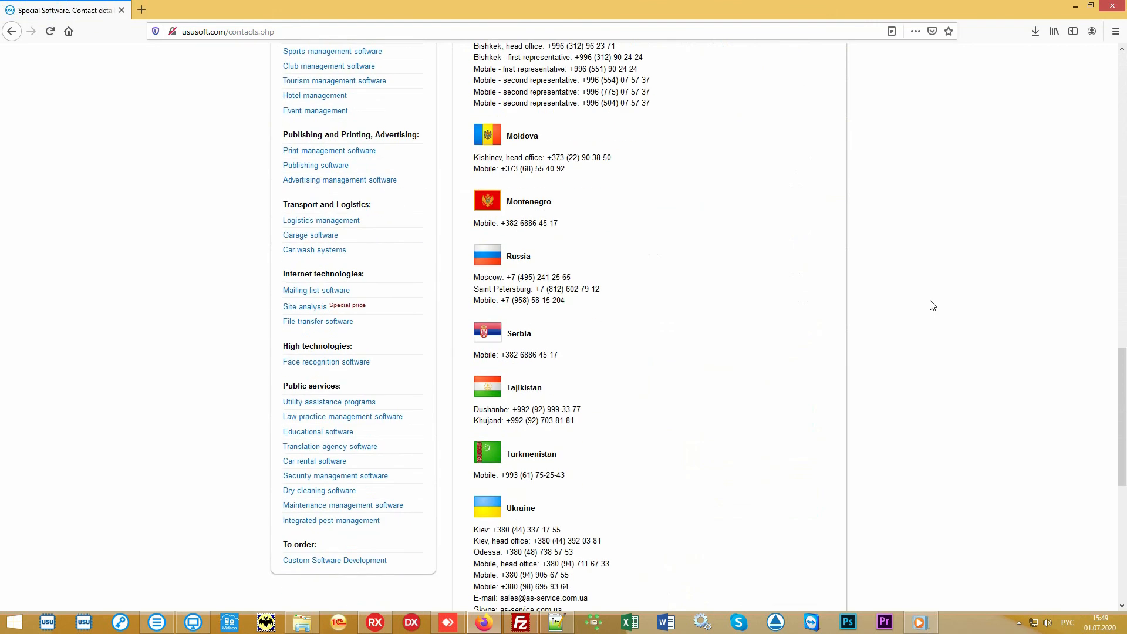
scroll(933, 308, down, 3)
scroll(933, 305, up, 1)
scroll(933, 305, up, 11)
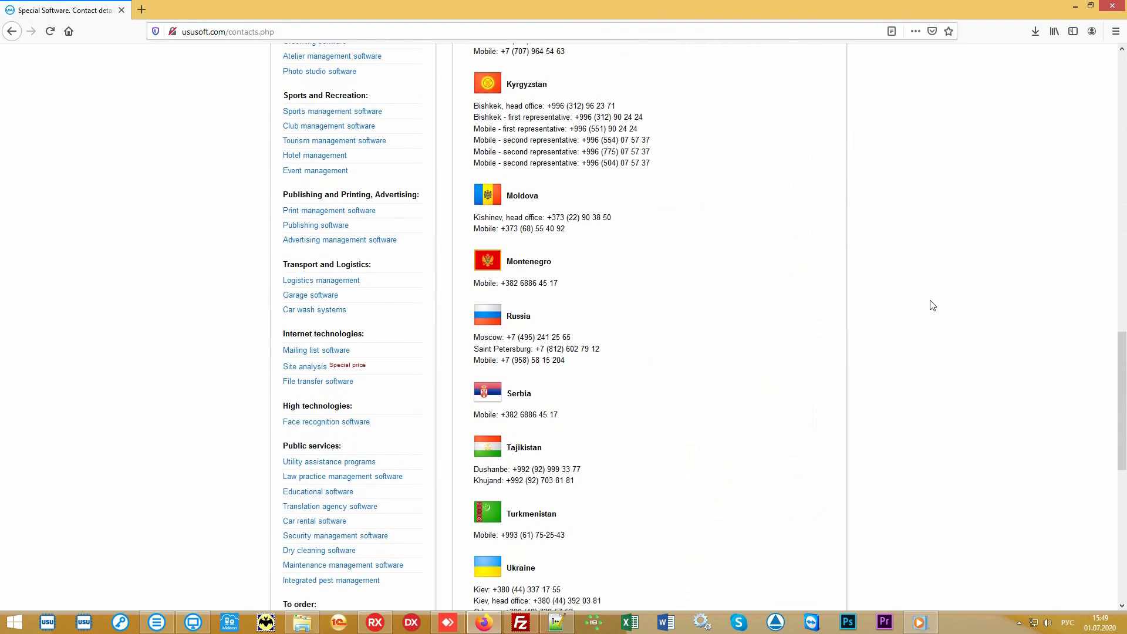
scroll(933, 305, up, 9)
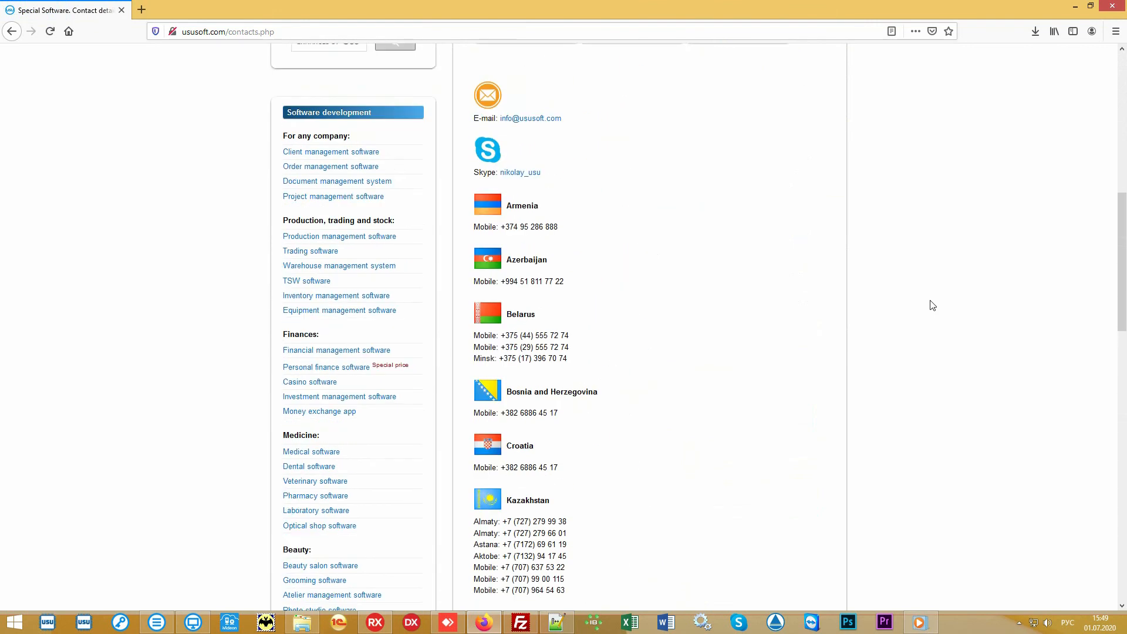
scroll(933, 305, up, 2)
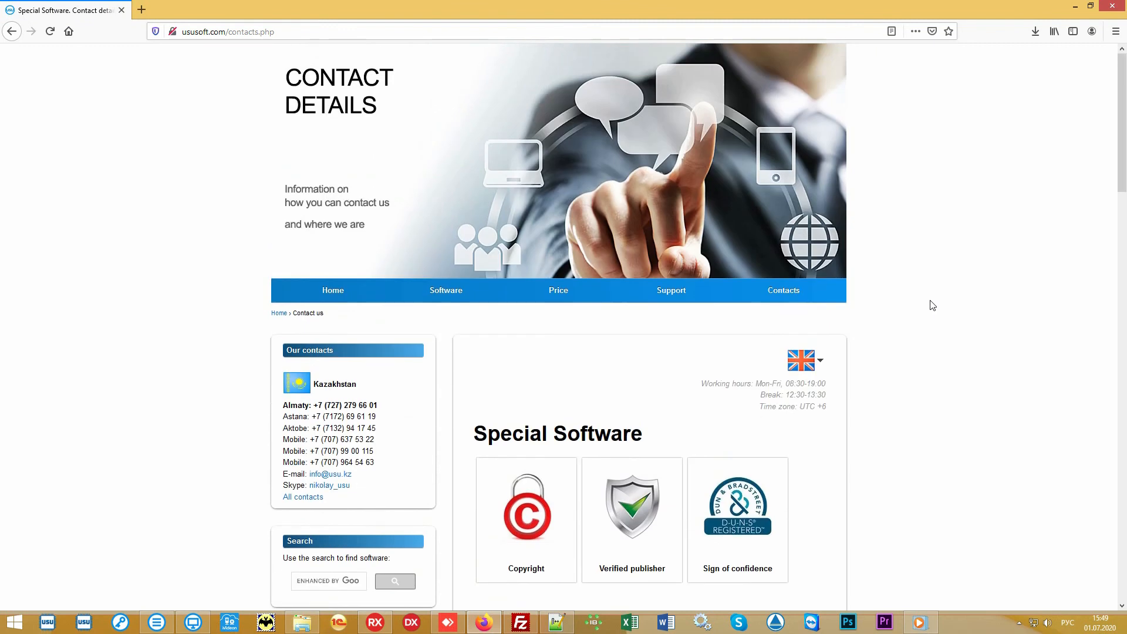